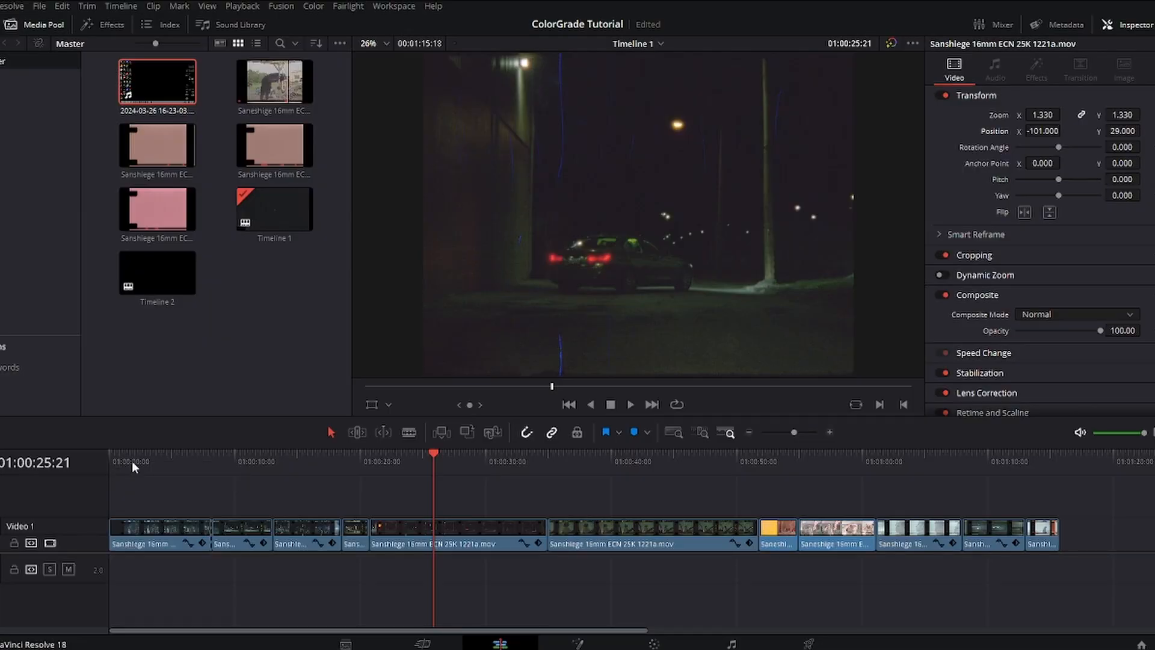
Look through the first clip on the timeline and park the playhead at 01:00:04:00
left_click(150, 459)
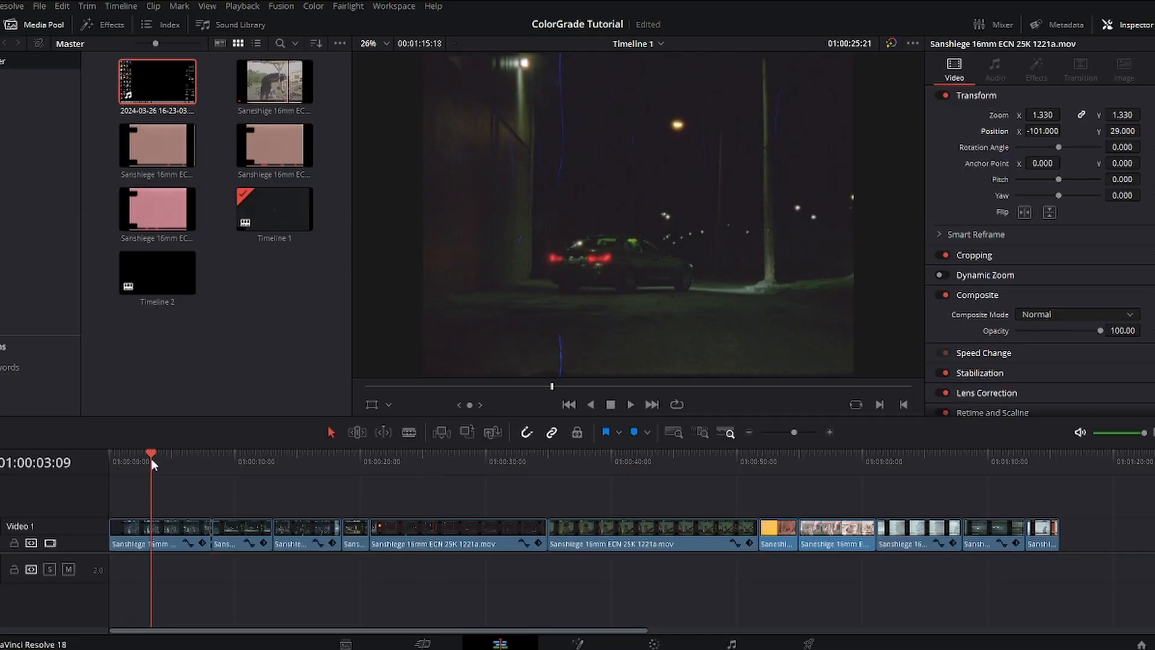
left_click(111, 460)
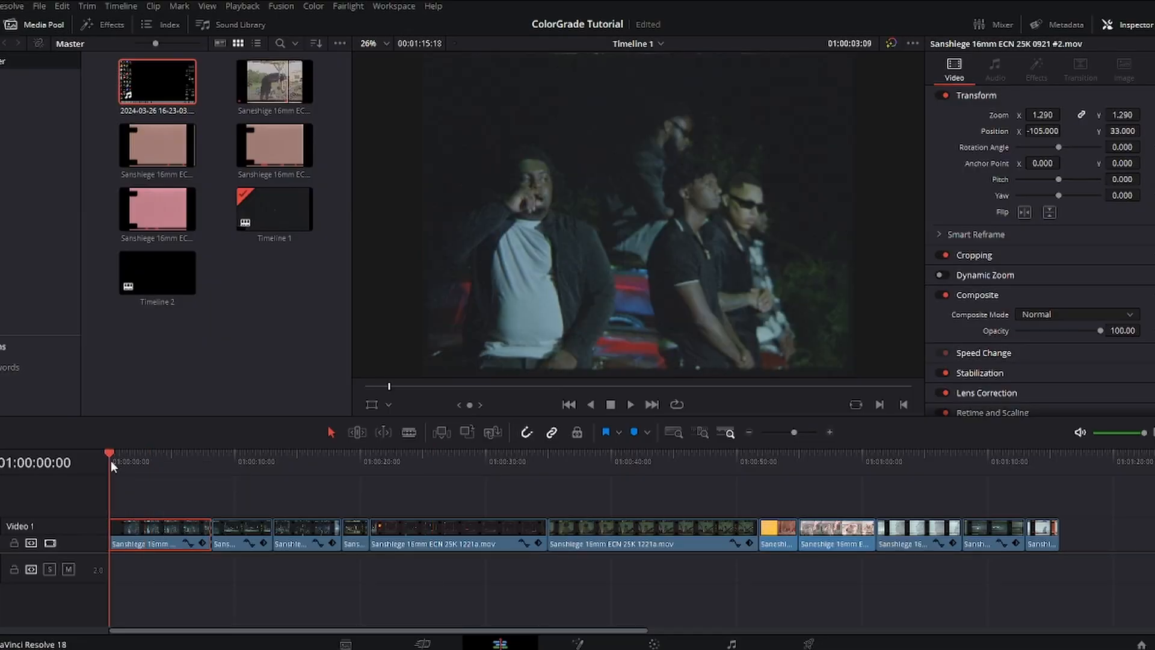
left_click(133, 460)
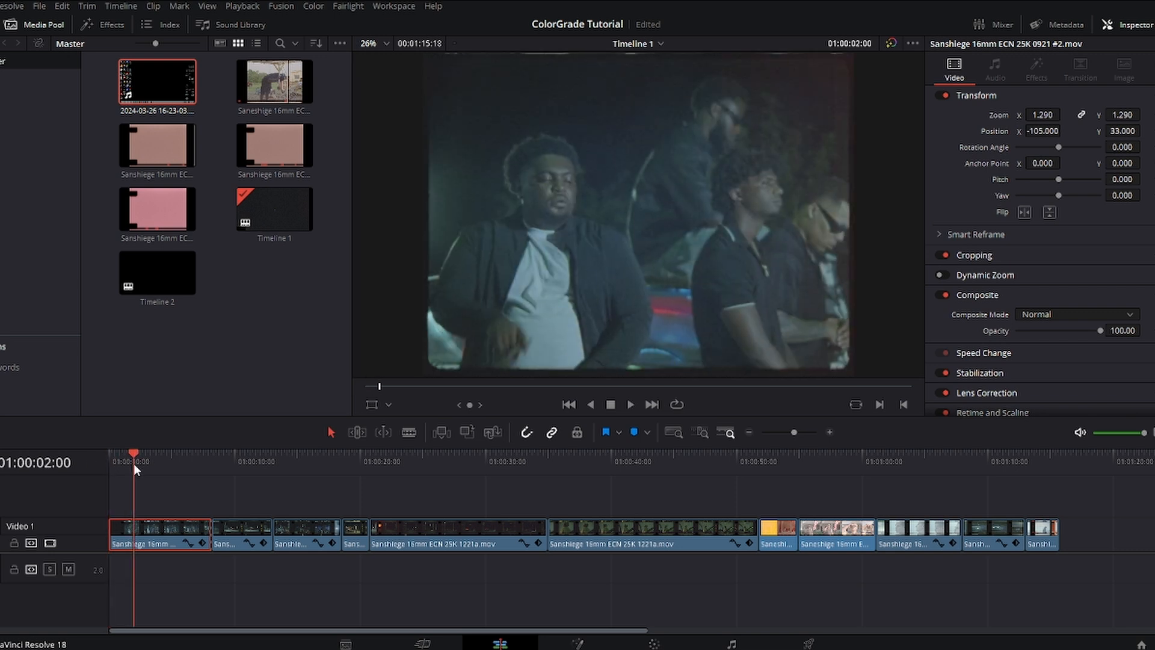
left_click_drag(156, 460, 158, 462)
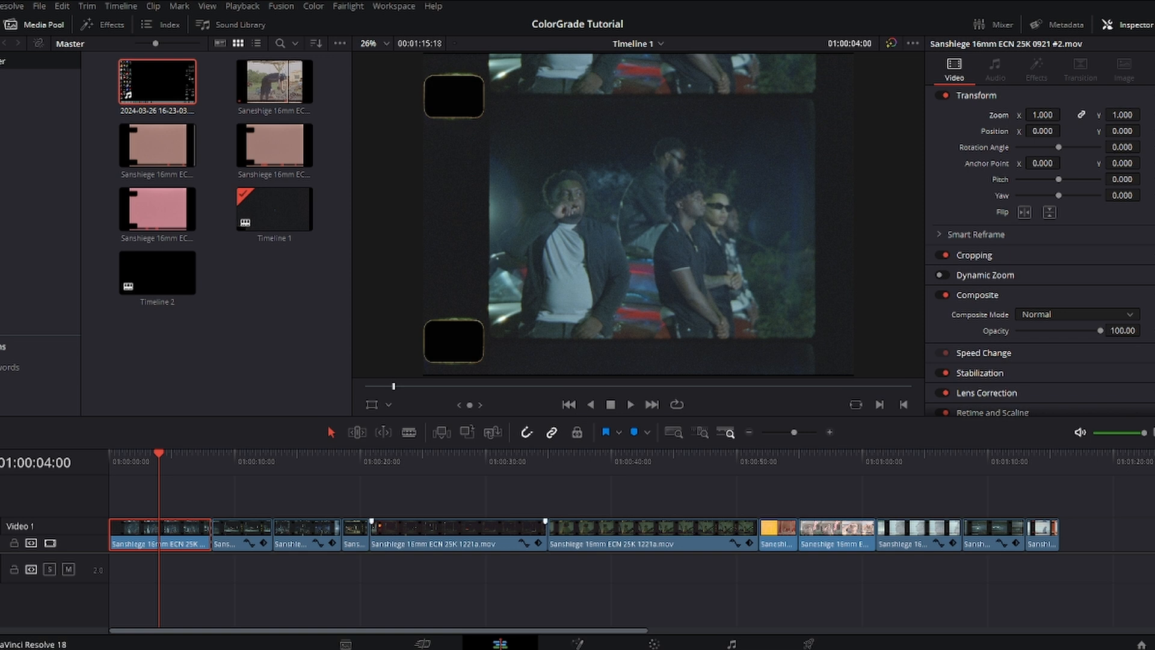
Check the frame size of the Sanshiege 16mm ECN 25K 1221a file in File Explorer and compare it with the project's timeline resolution
left_click(5, 647)
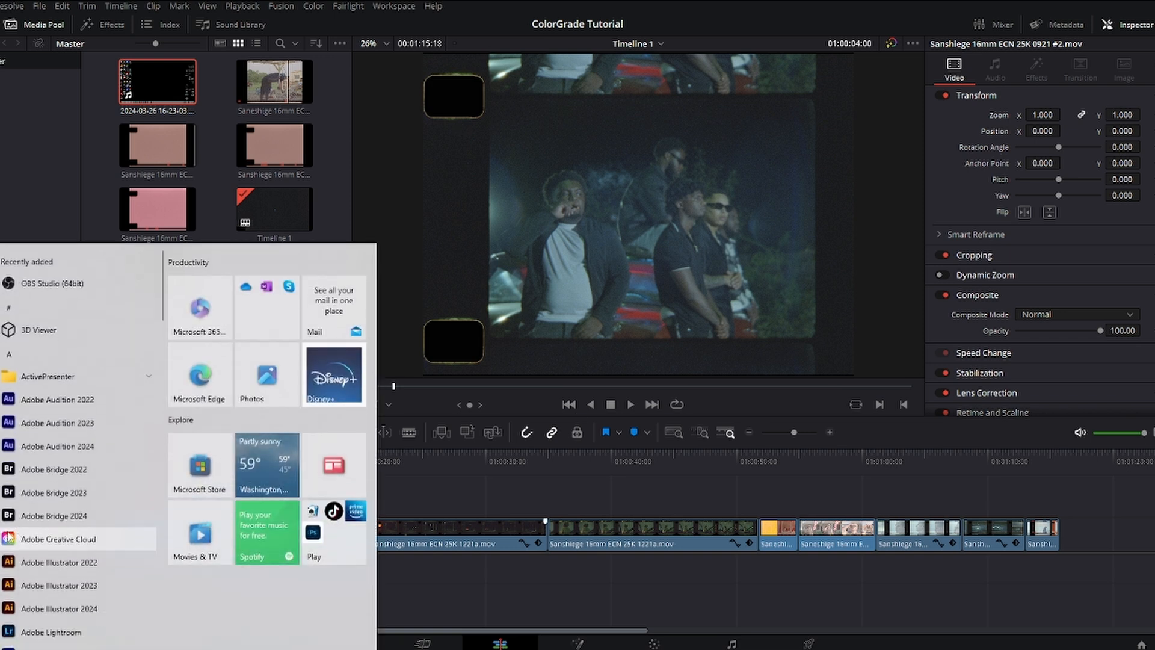
left_click(721, 96)
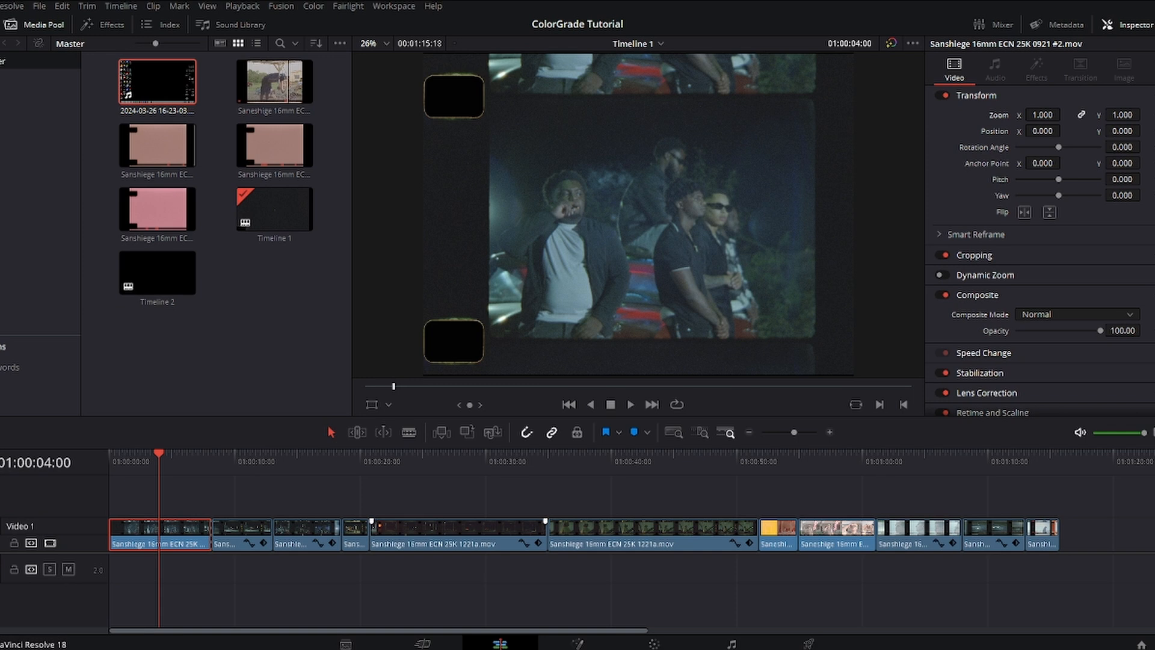
left_click_drag(0, 85, 418, 85)
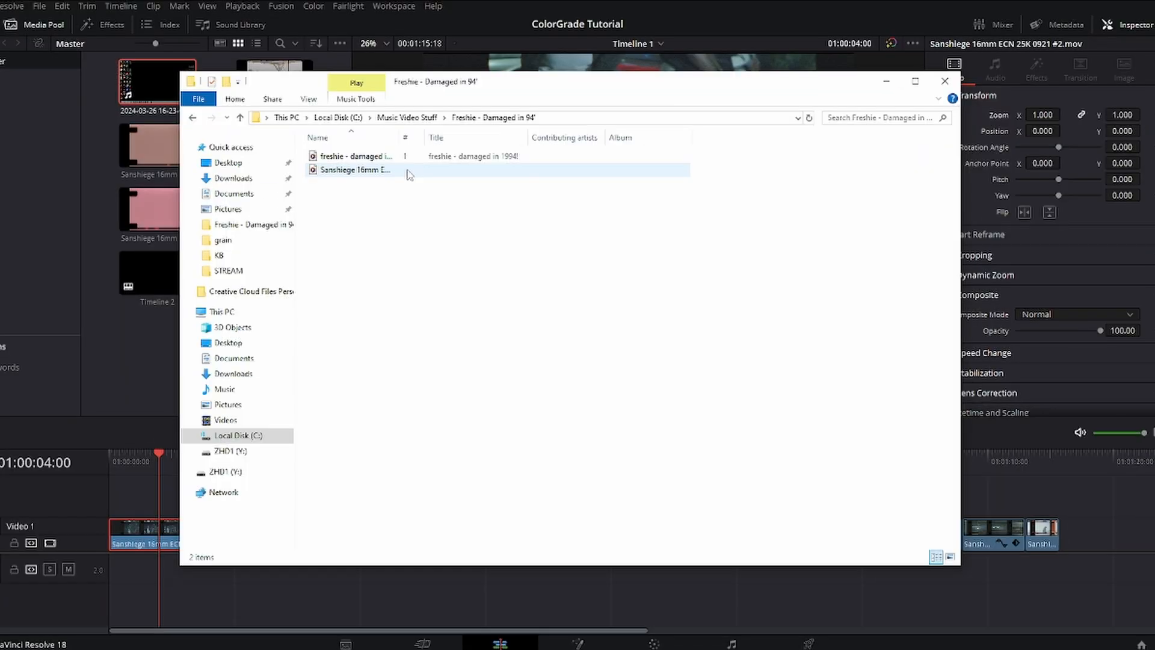
right_click(407, 173)
left_click(357, 172)
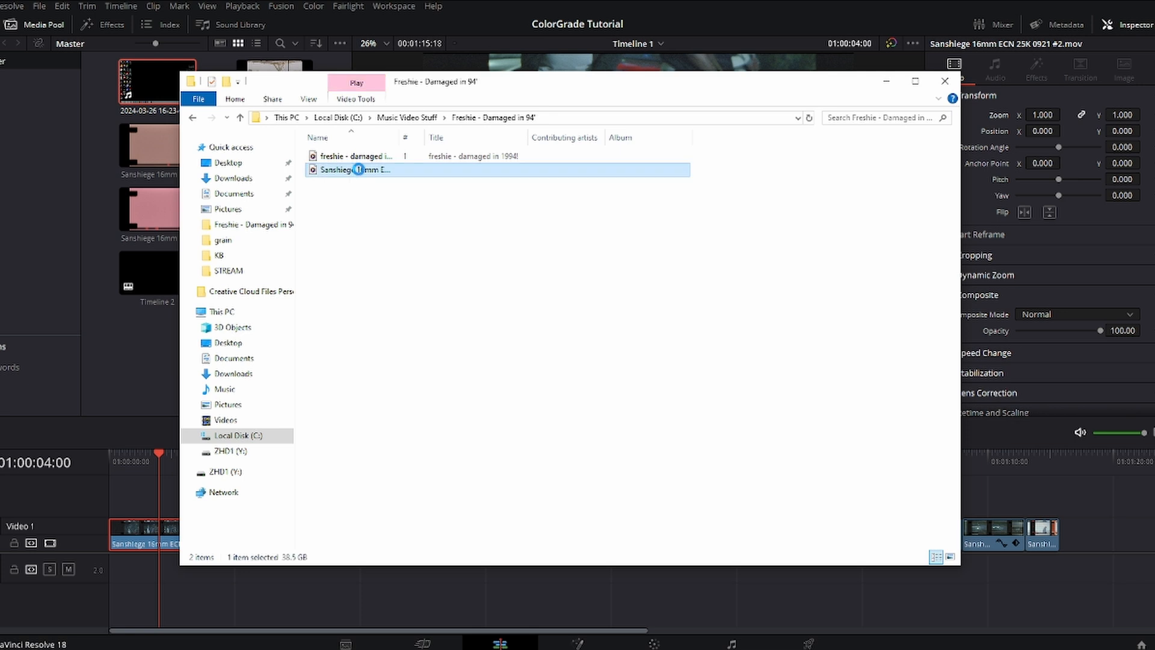
right_click(357, 170)
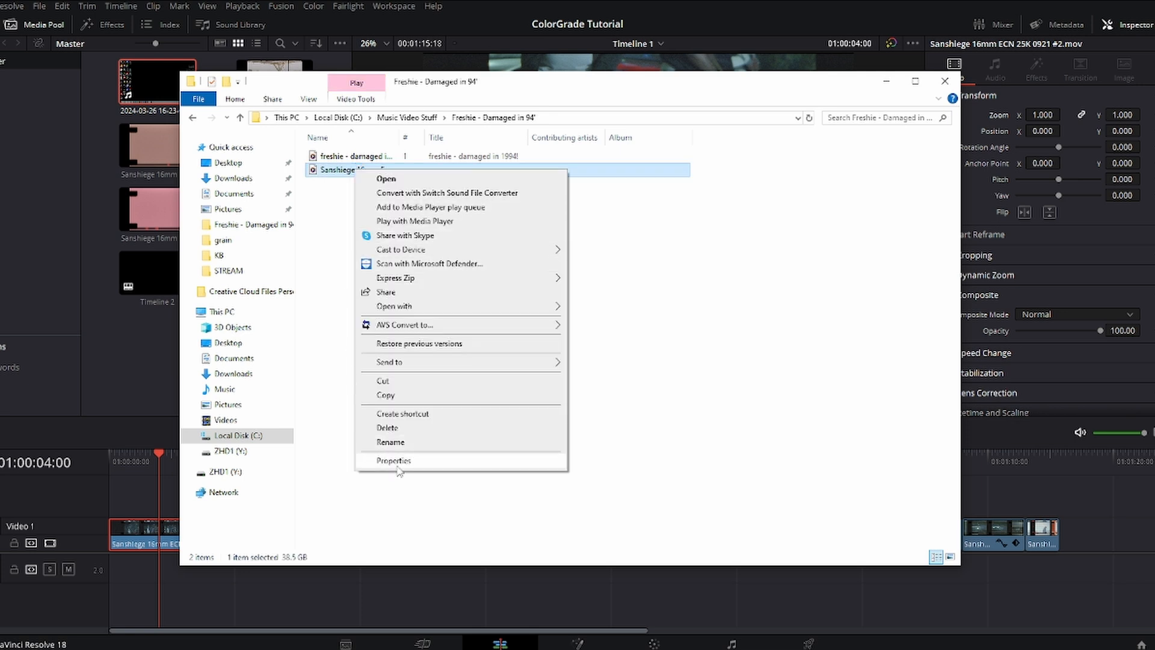
left_click(394, 461)
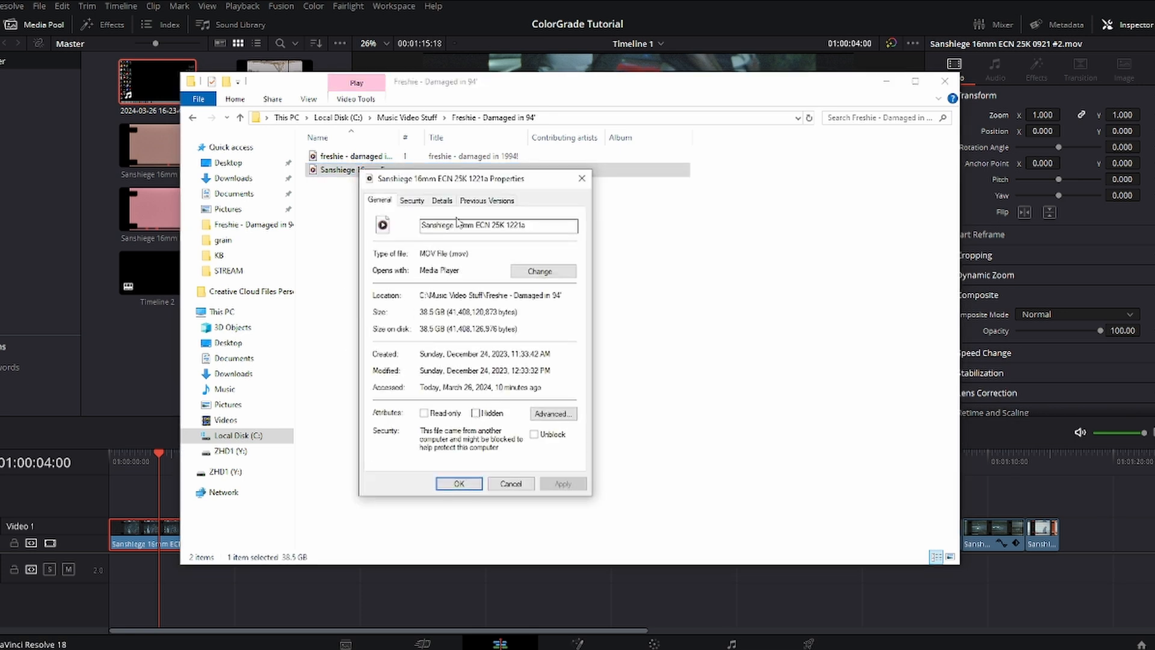
left_click(442, 200)
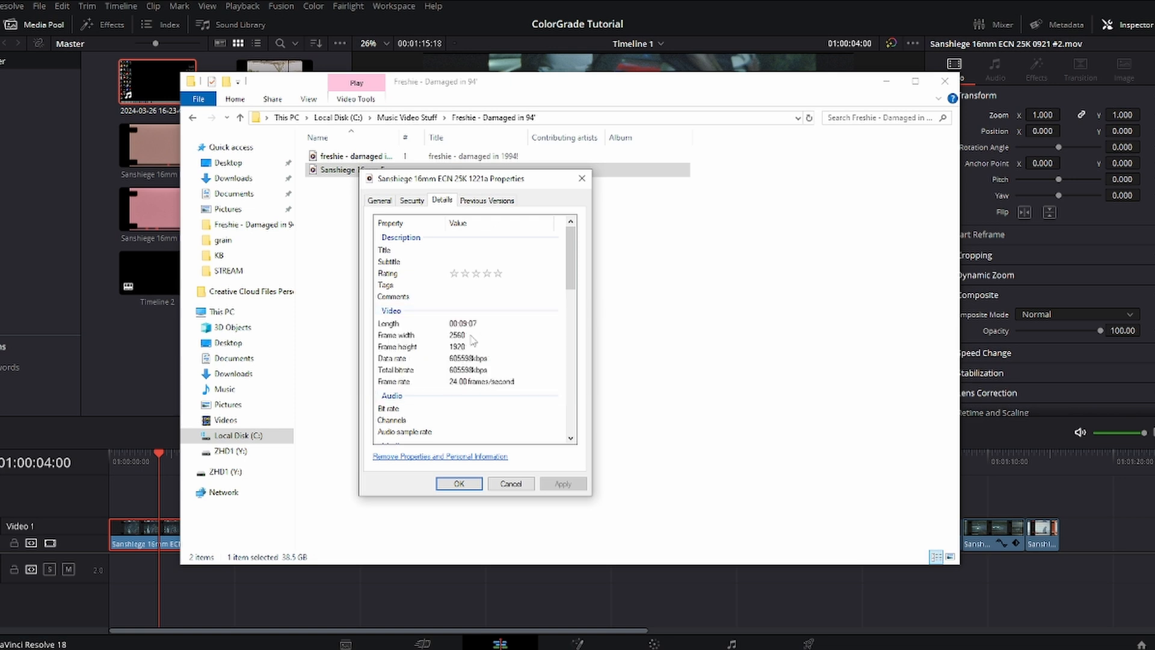
left_click(461, 484)
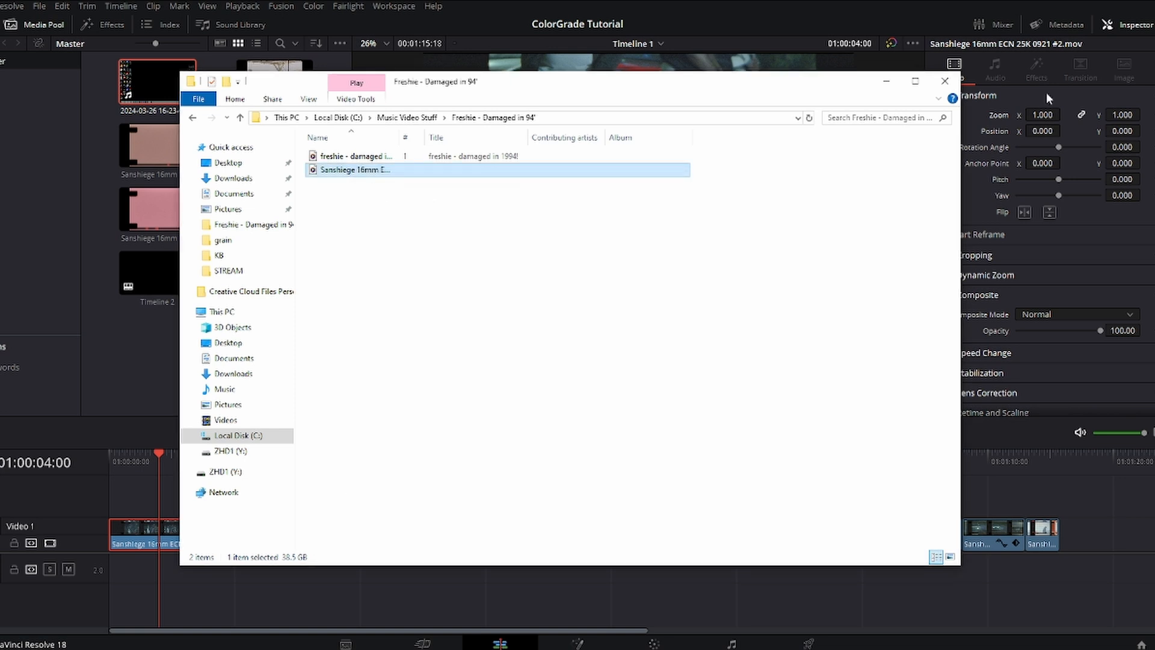
left_click(947, 80)
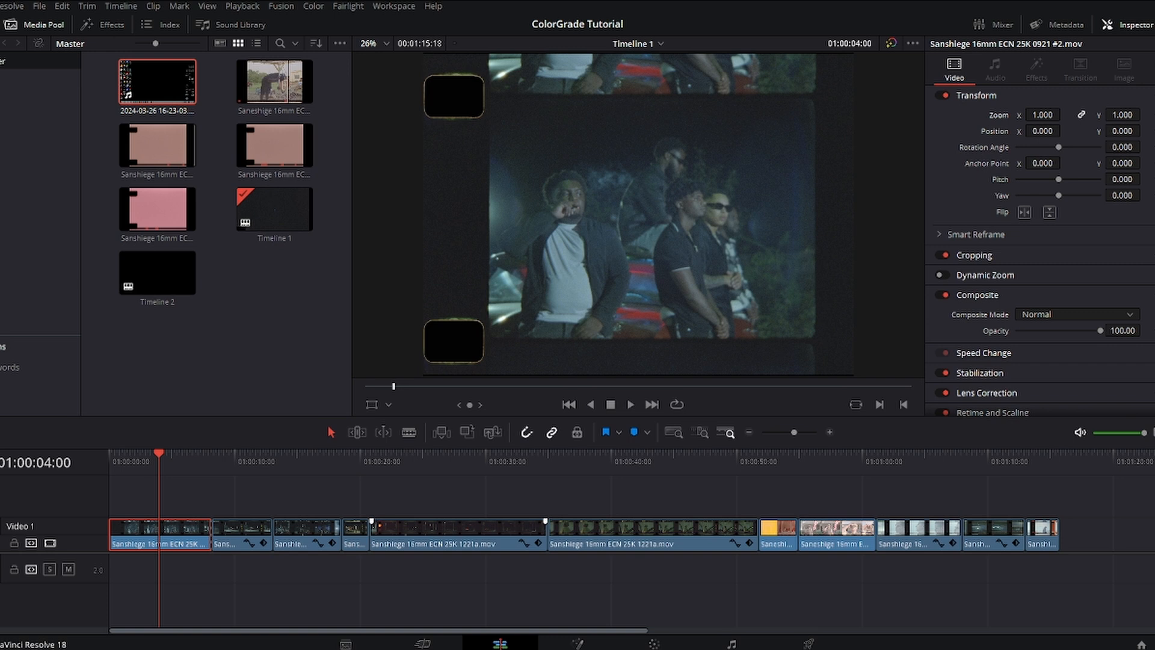
key("shift+9")
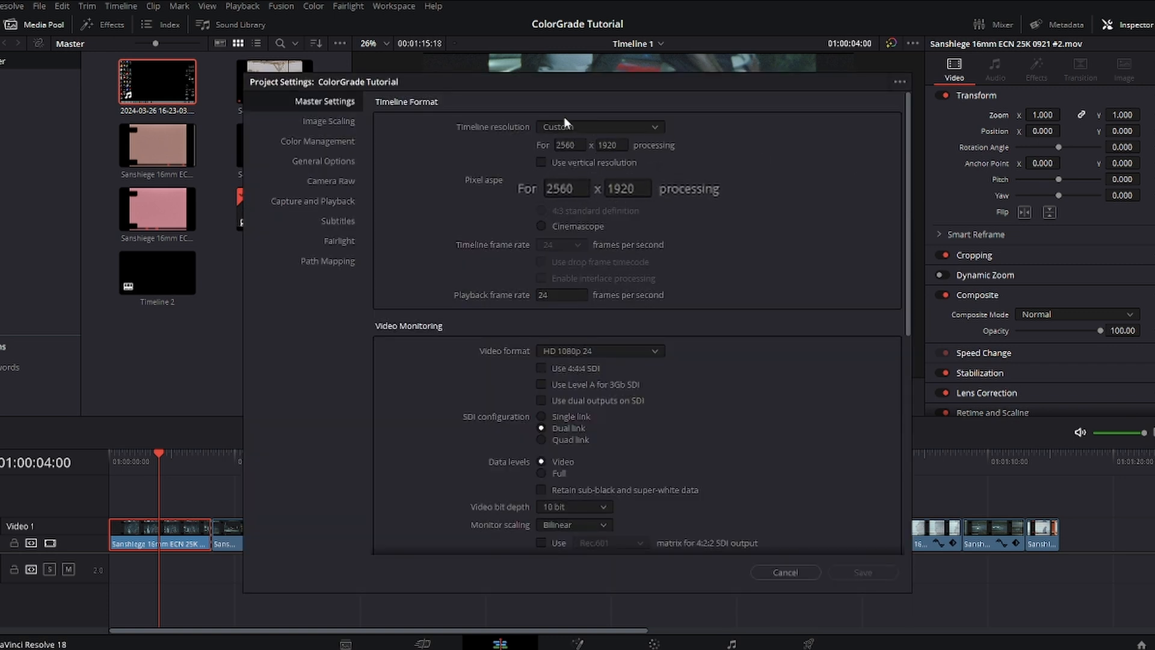
left_click(786, 572)
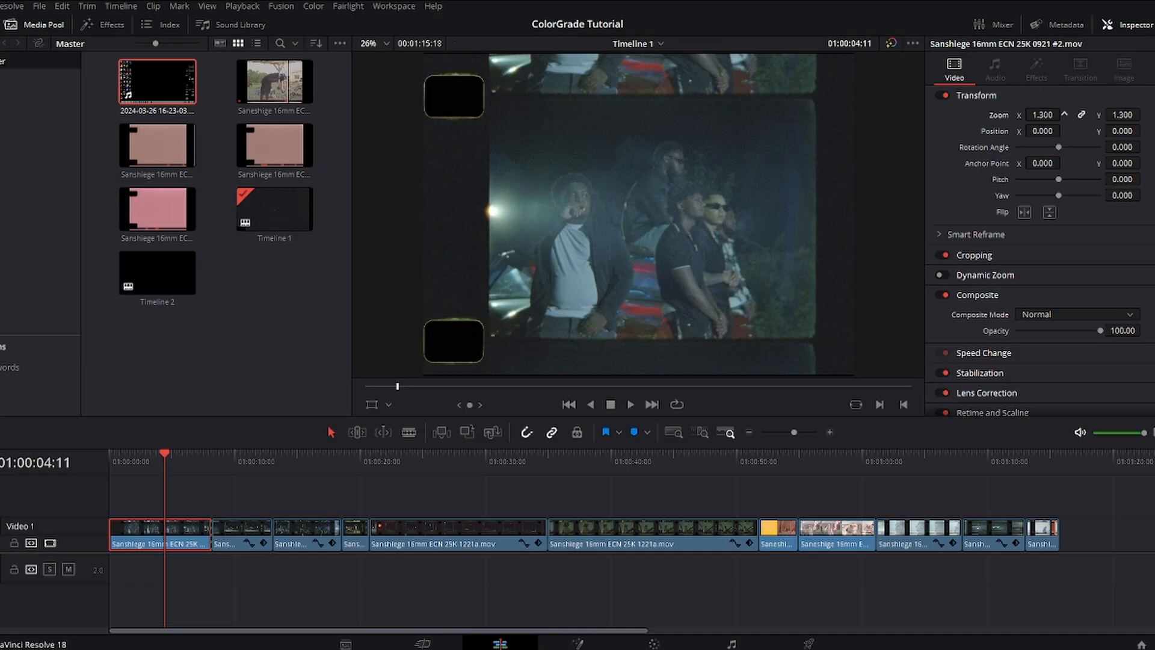
Reframe the first clip with zoom 1.300 and position X -106, Y 32, and play it back
mouse_move(1064, 114)
left_mouse_down()
mouse_move(1076, 115)
mouse_move(1050, 129)
left_mouse_up()
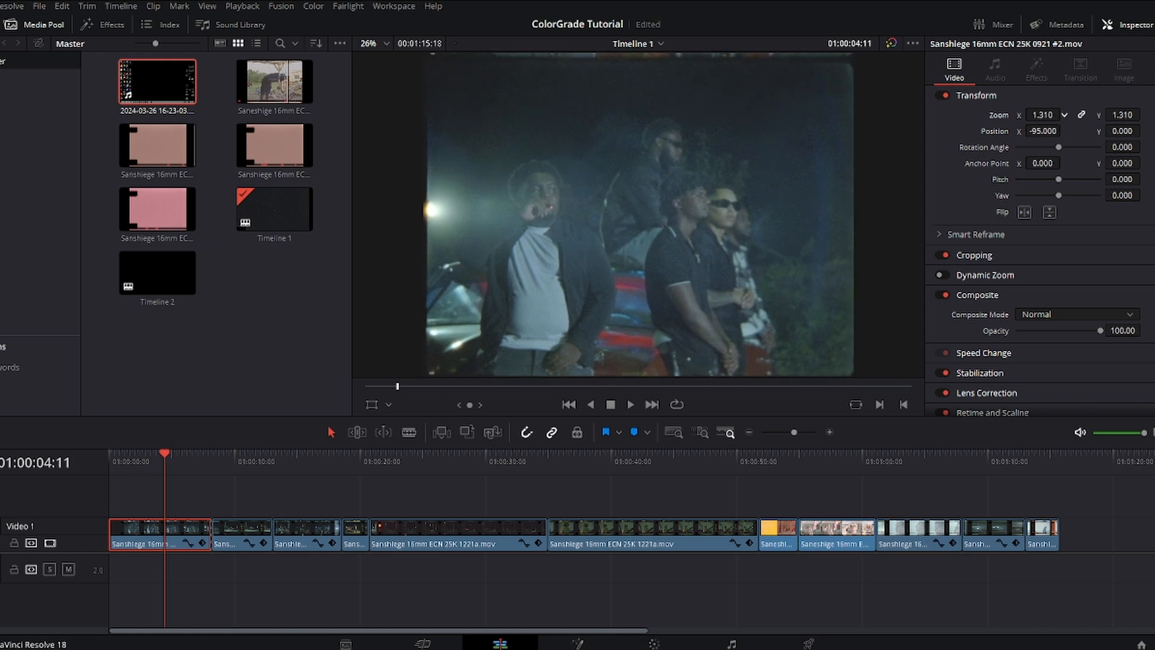
left_click(148, 485)
key("space")
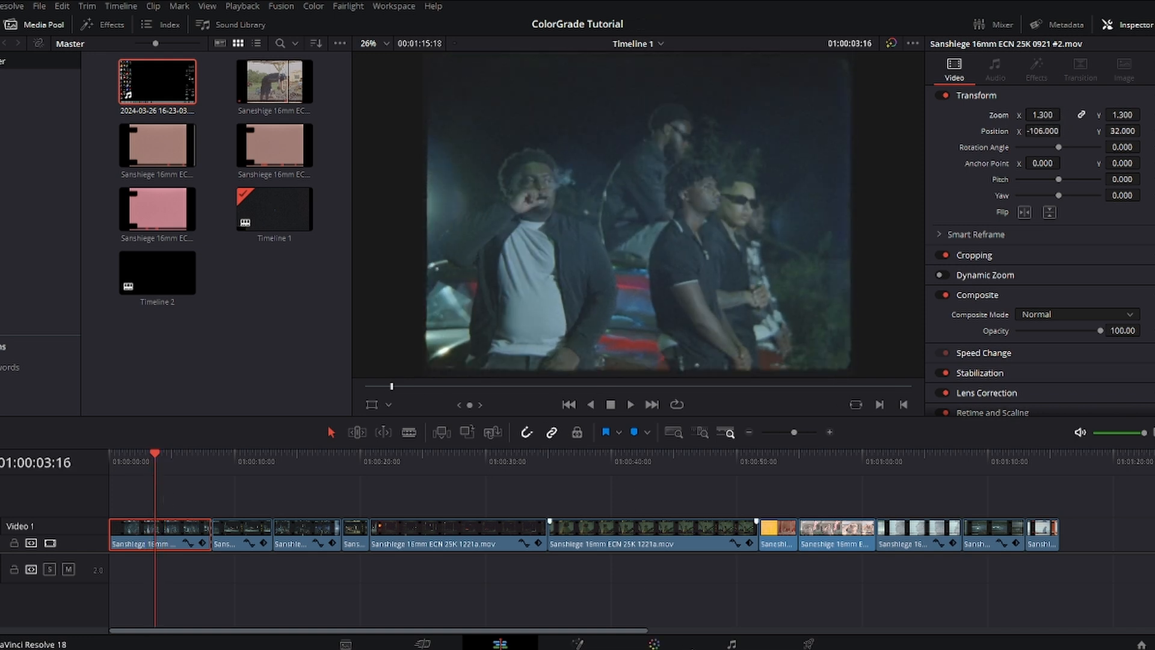
Open the first clip for grading on the Color page, play through it and park the playhead at 01:00:01:15
key("shift+6")
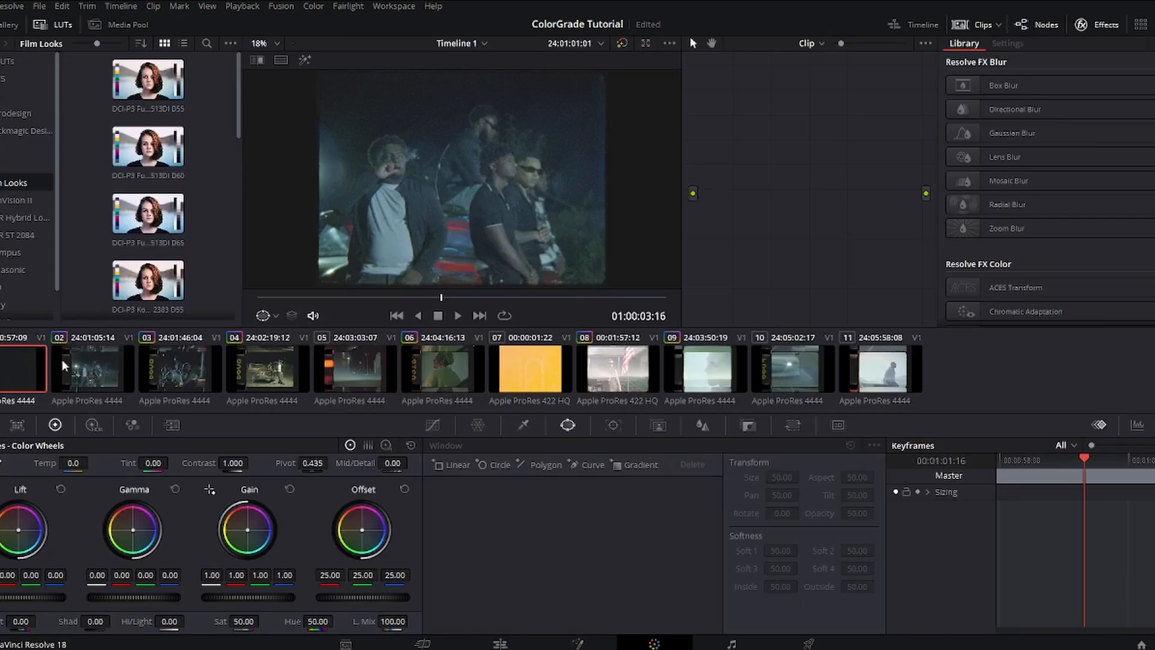
left_click(62, 364)
left_click(7, 372)
left_click_drag(421, 297, 275, 314)
key("space")
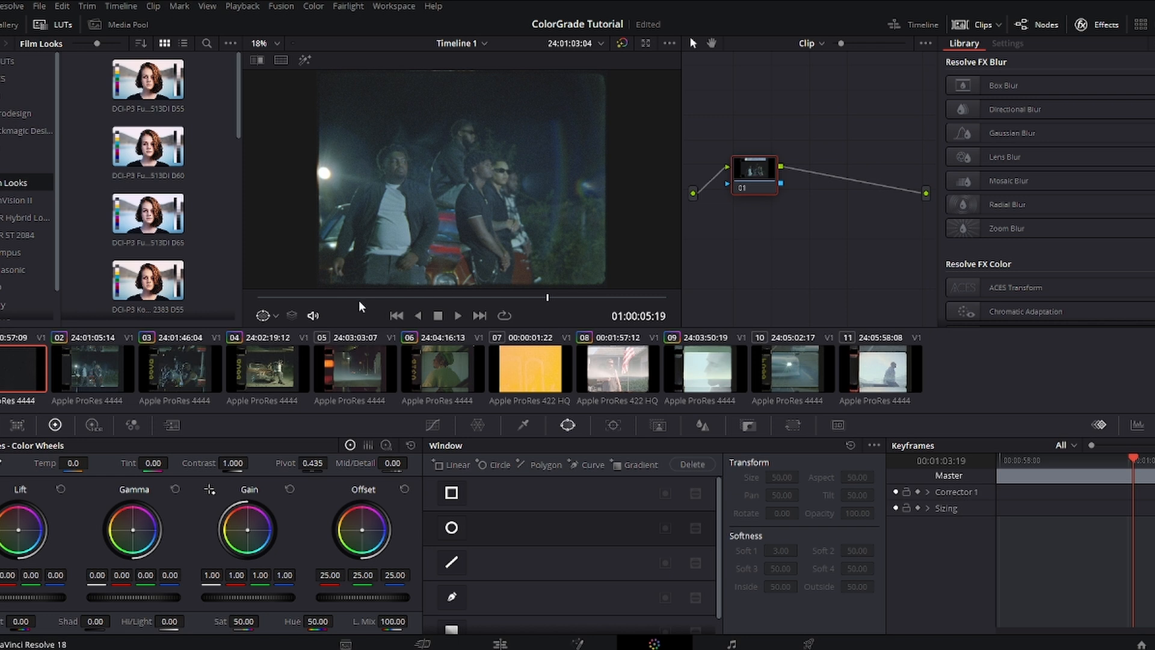
left_click(339, 297)
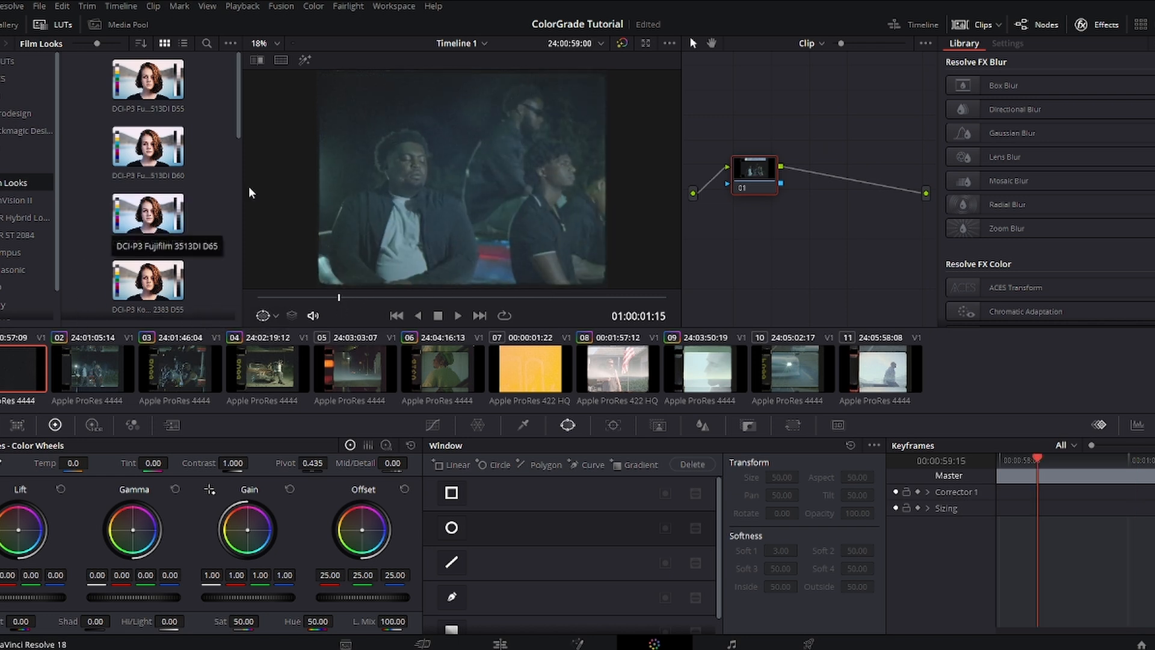
Preview the Film Looks LUTs on the clip and add a second serial node after node 01
left_click_drag(752, 183, 741, 190)
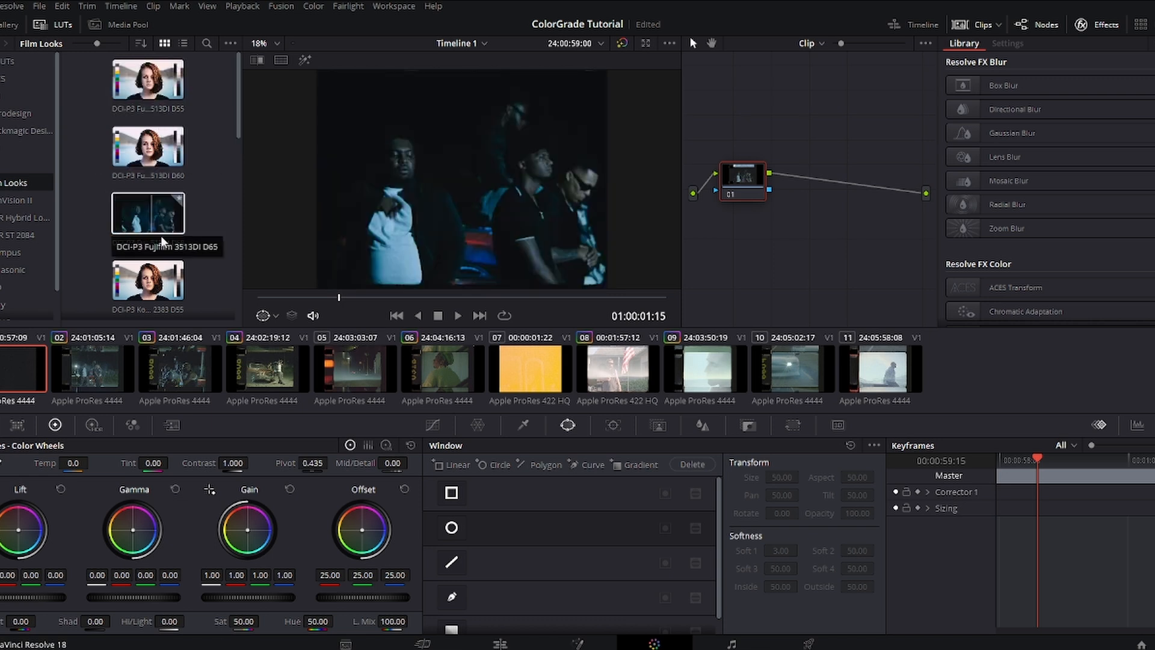
scroll(101, 245, "down", 3)
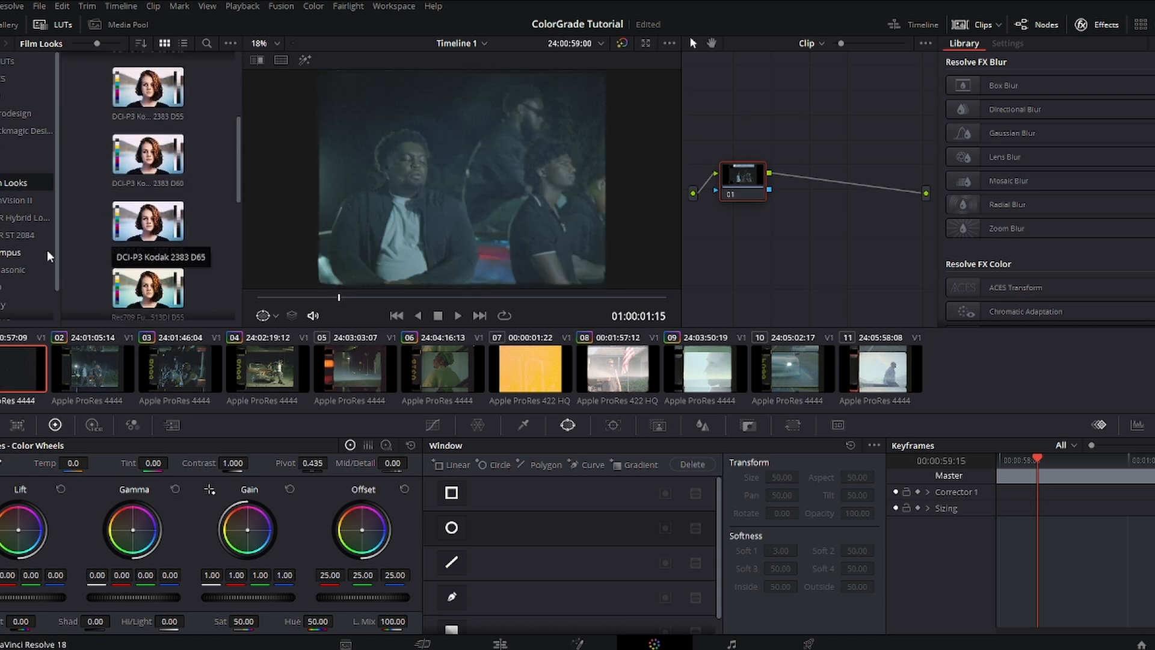
scroll(102, 241, "down", 3)
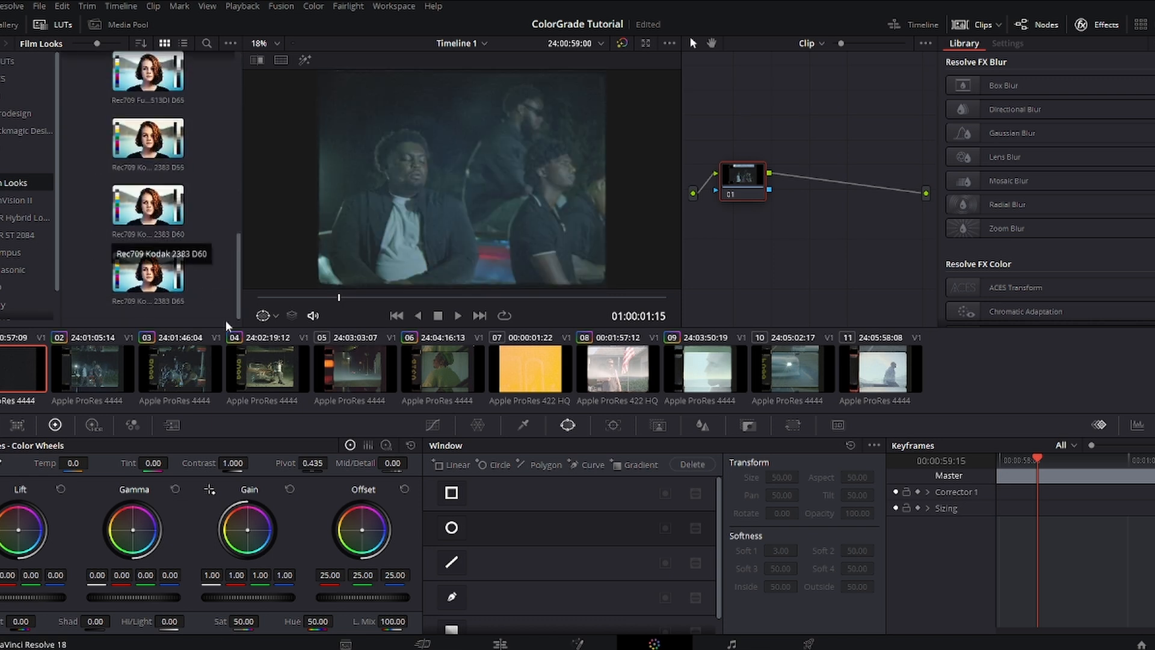
key("alt+s")
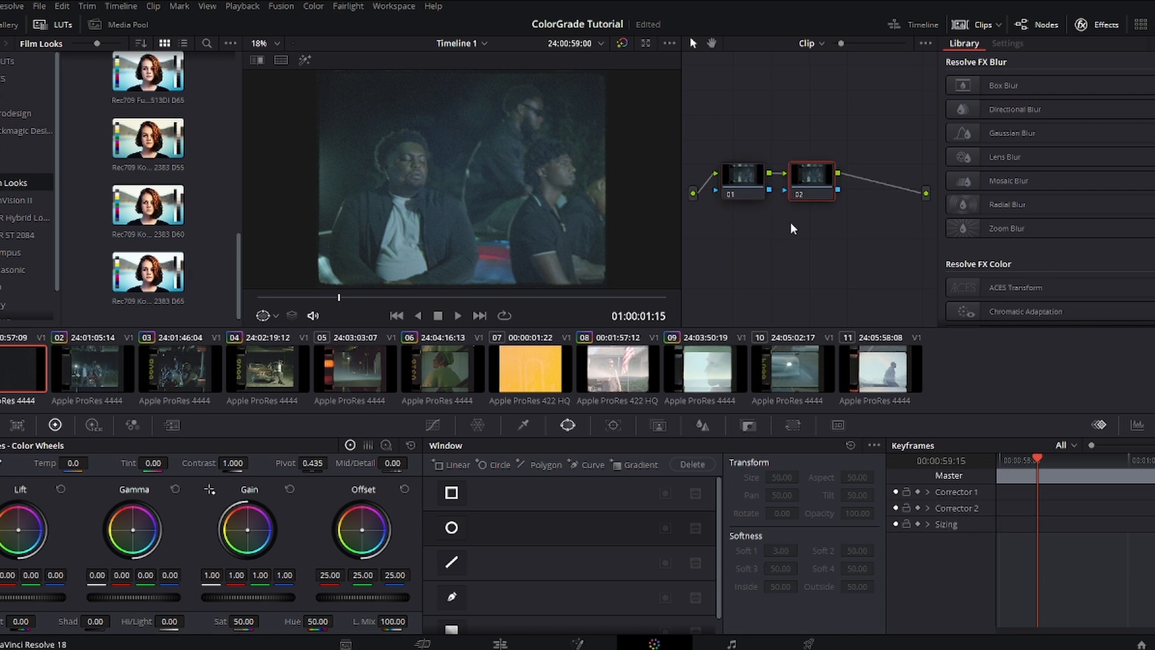
Search the effects library for "color", apply Color Space Transform to node 01 and review the shot up to 01:00:04:15
left_click(750, 178)
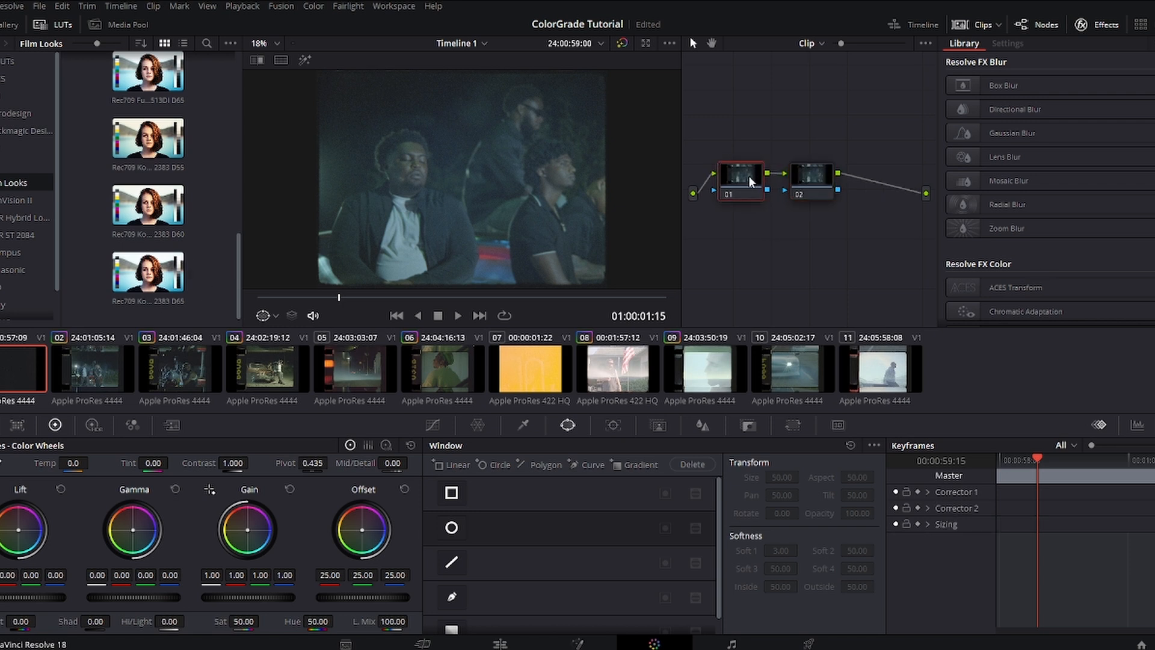
left_click(1140, 24)
type("col")
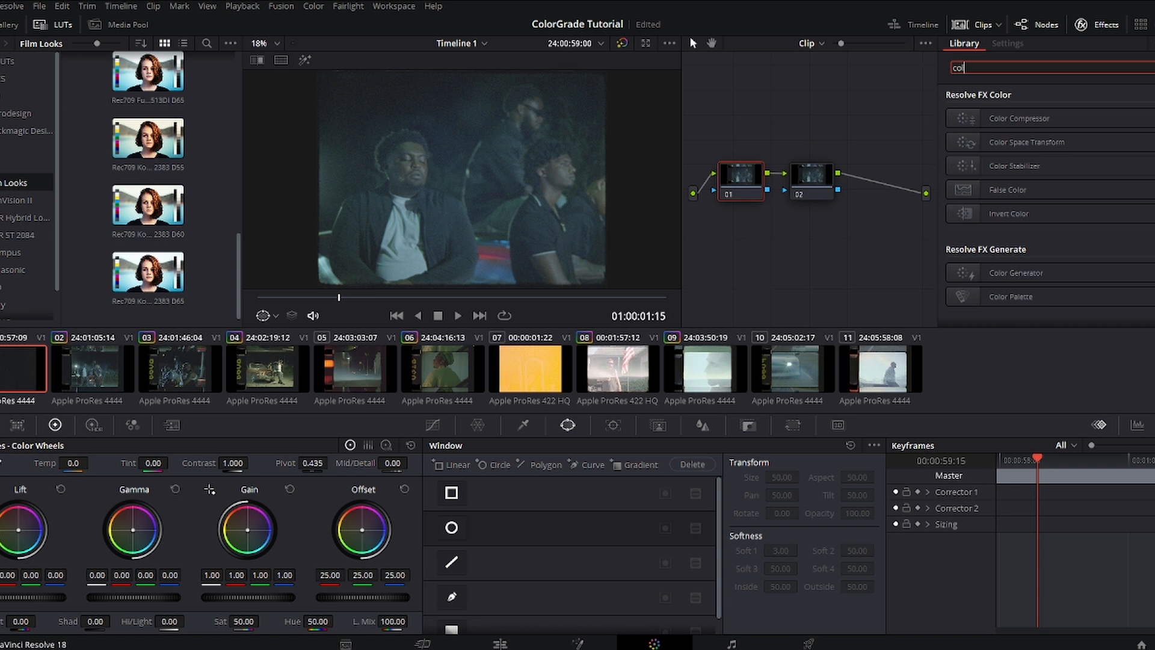
type("or")
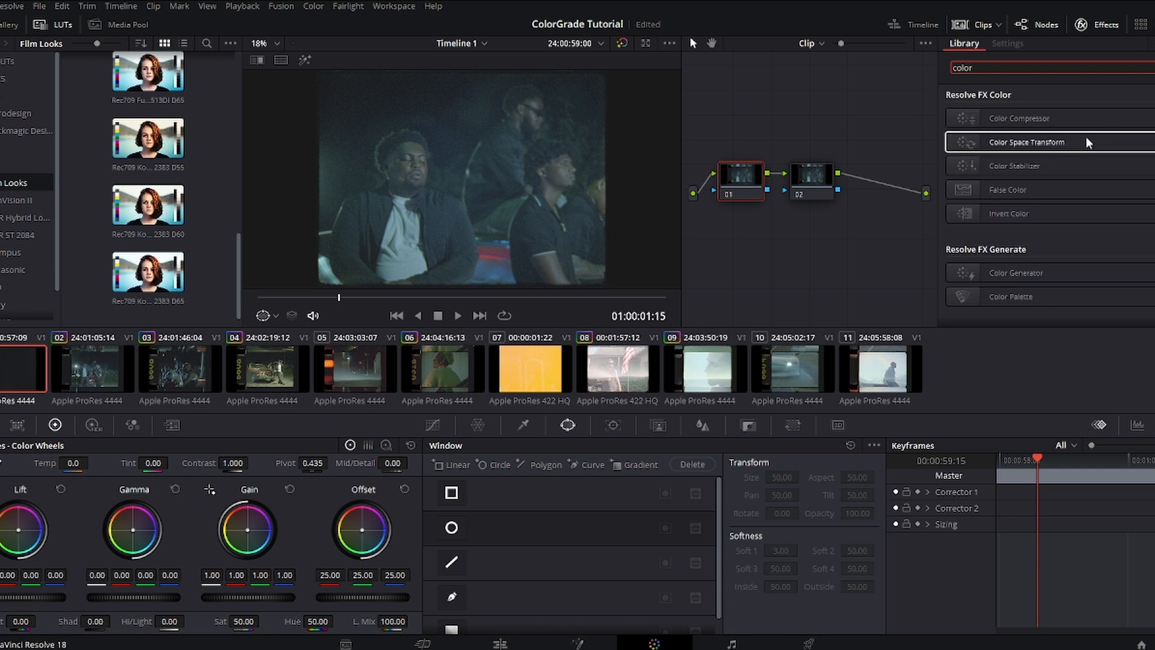
left_click_drag(1022, 142, 741, 187)
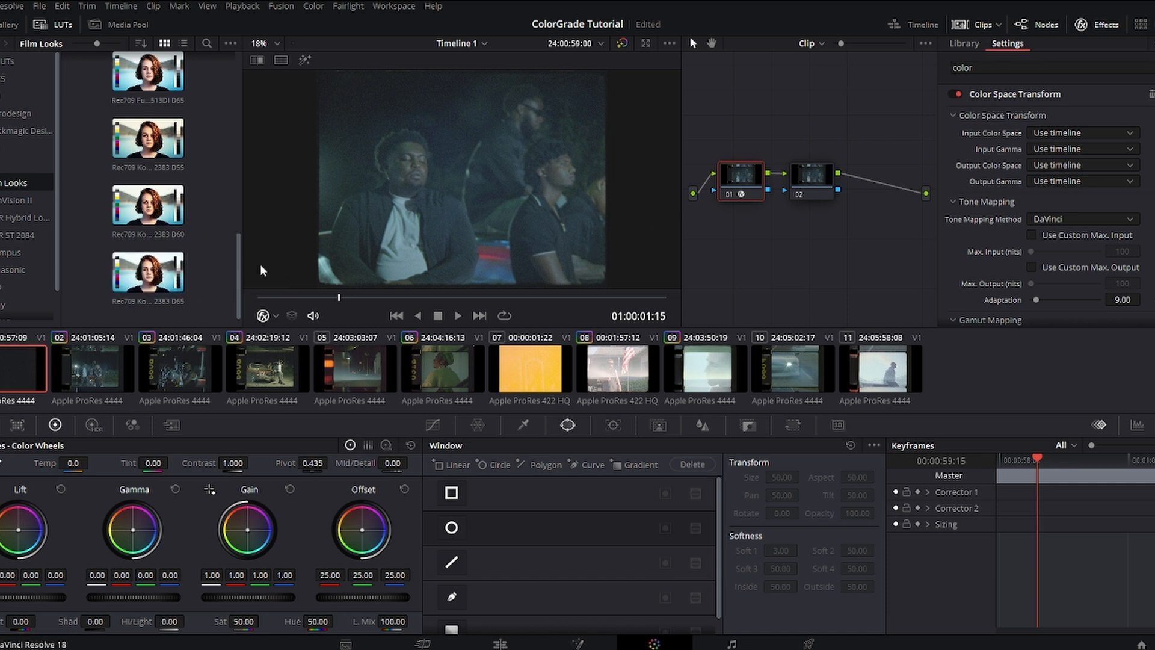
left_click_drag(739, 171, 743, 171)
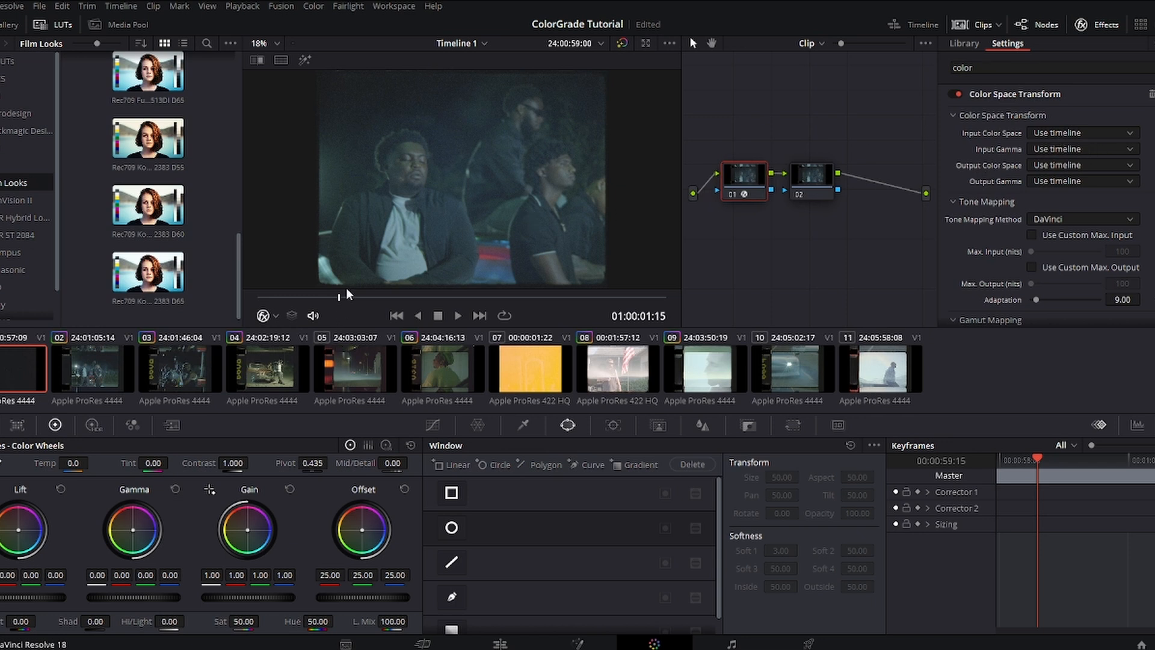
left_click_drag(348, 294, 492, 289)
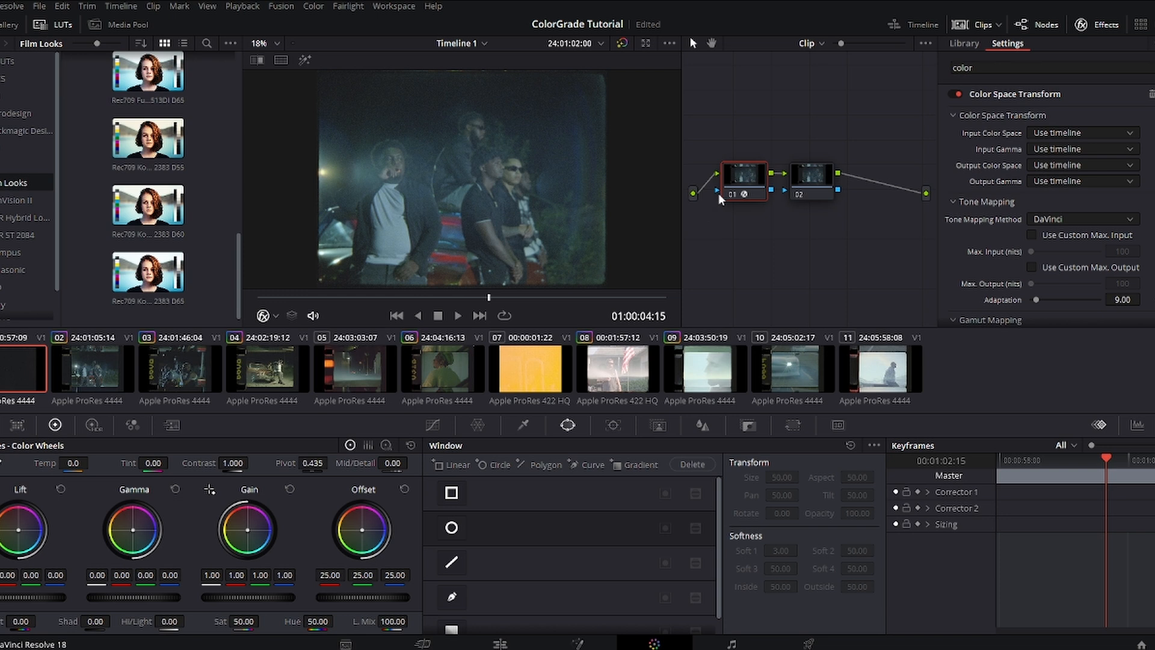
Remove the Color Space Transform from node 01 and try the Rec709 Kodak 2383 D60 LUT on node 02
left_click(1150, 94)
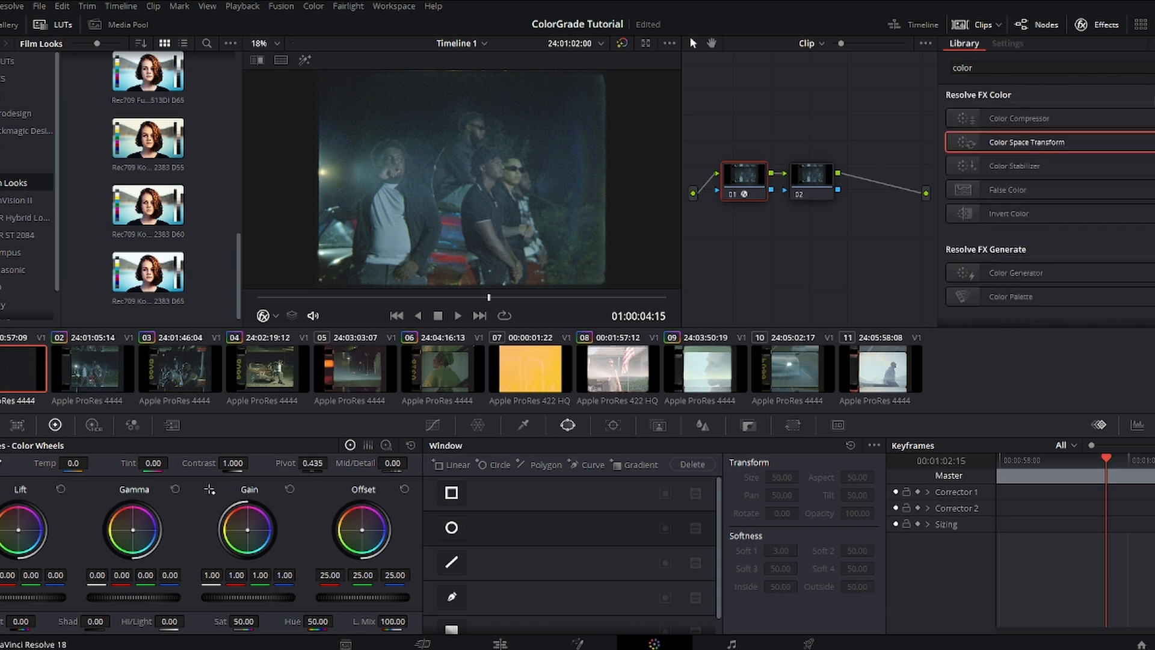
left_click_drag(146, 213, 812, 177)
left_click_drag(480, 288, 534, 307)
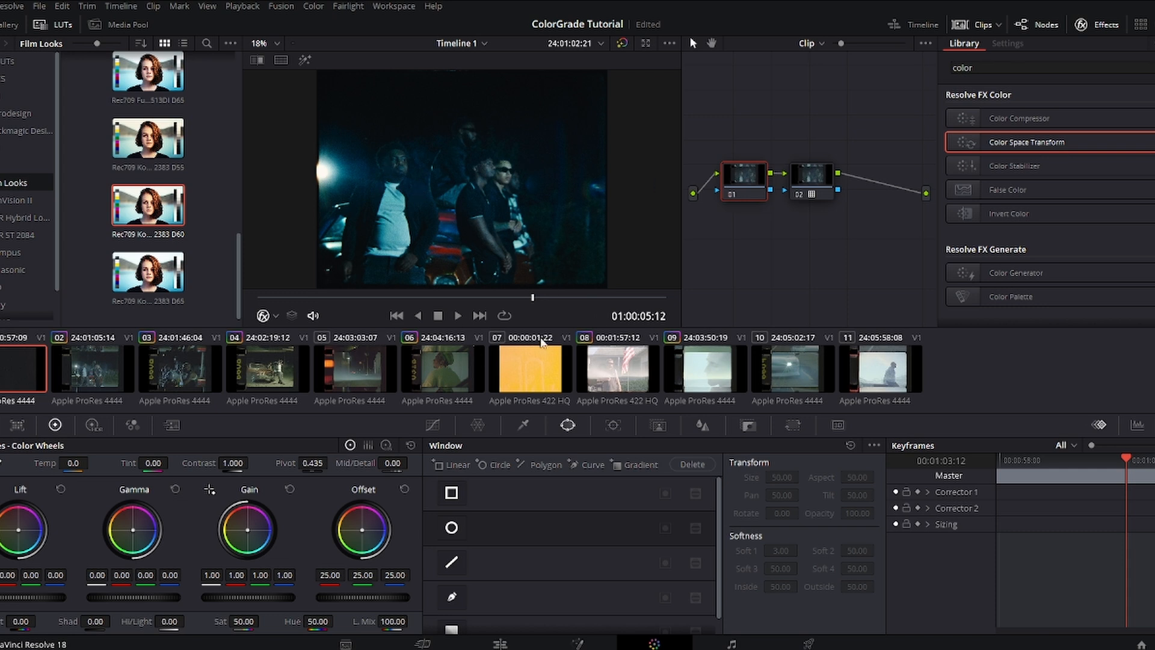
Undo the LUT on node 02 and apply Color Space Transform to node 01 again
left_click(811, 173)
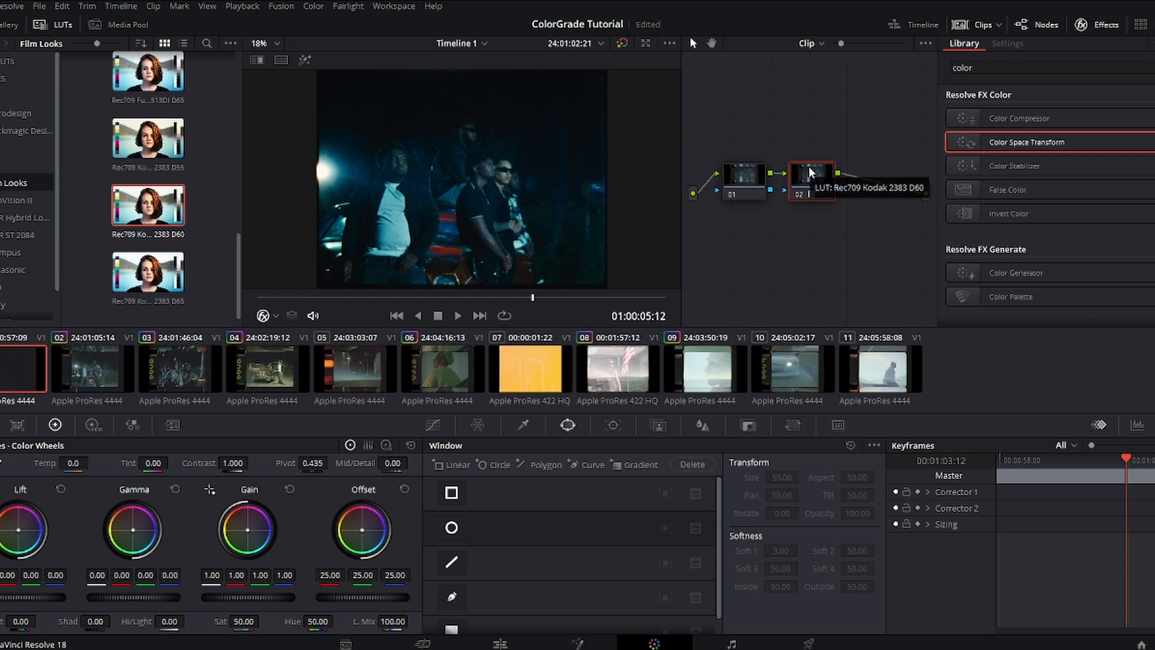
key("ctrl+z")
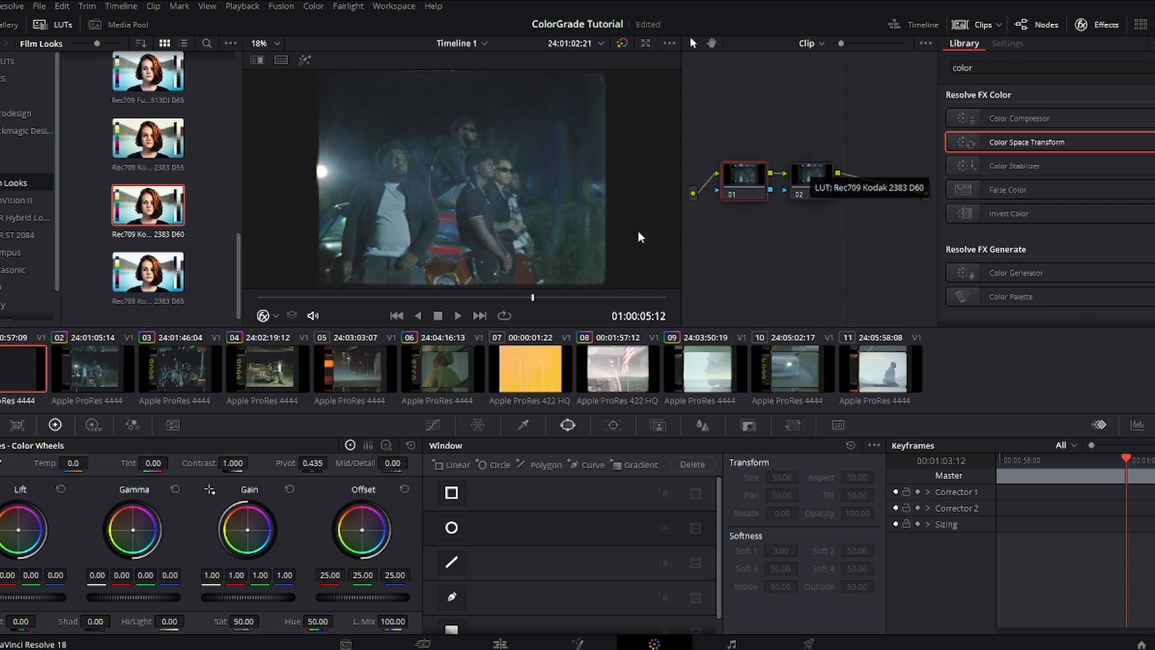
left_click_drag(956, 143, 755, 172)
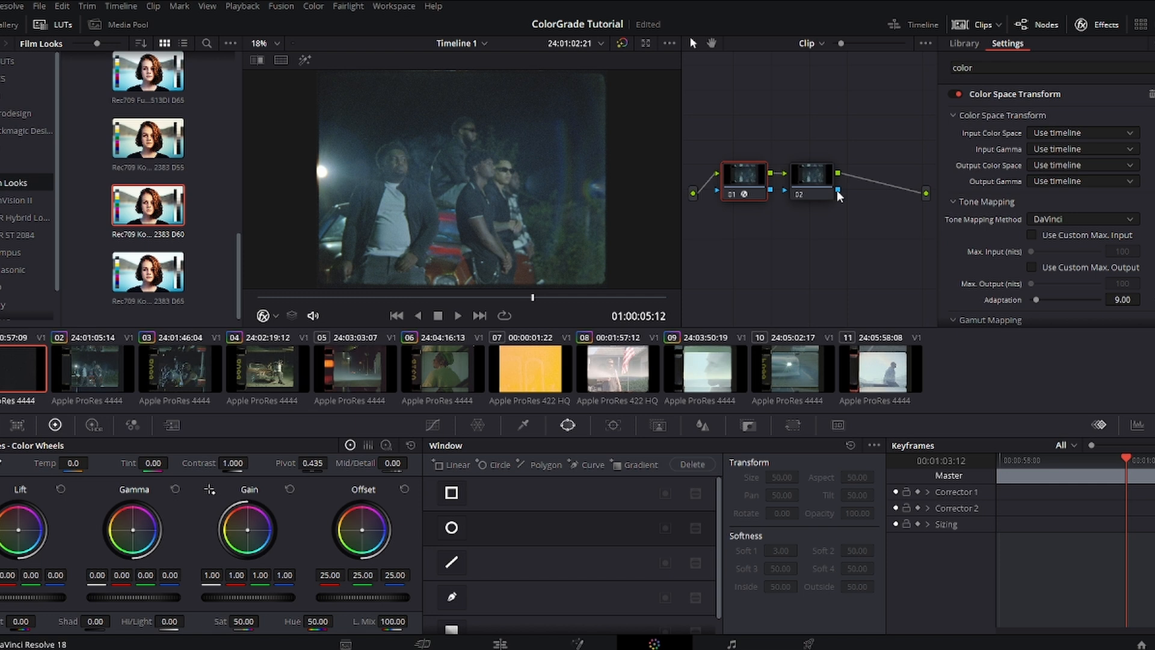
Set the Color Space Transform's output gamma on node 01 to Cineon Film Log and apply the Rec709 Kodak 2383 D60 LUT to node 02
left_click(1077, 179)
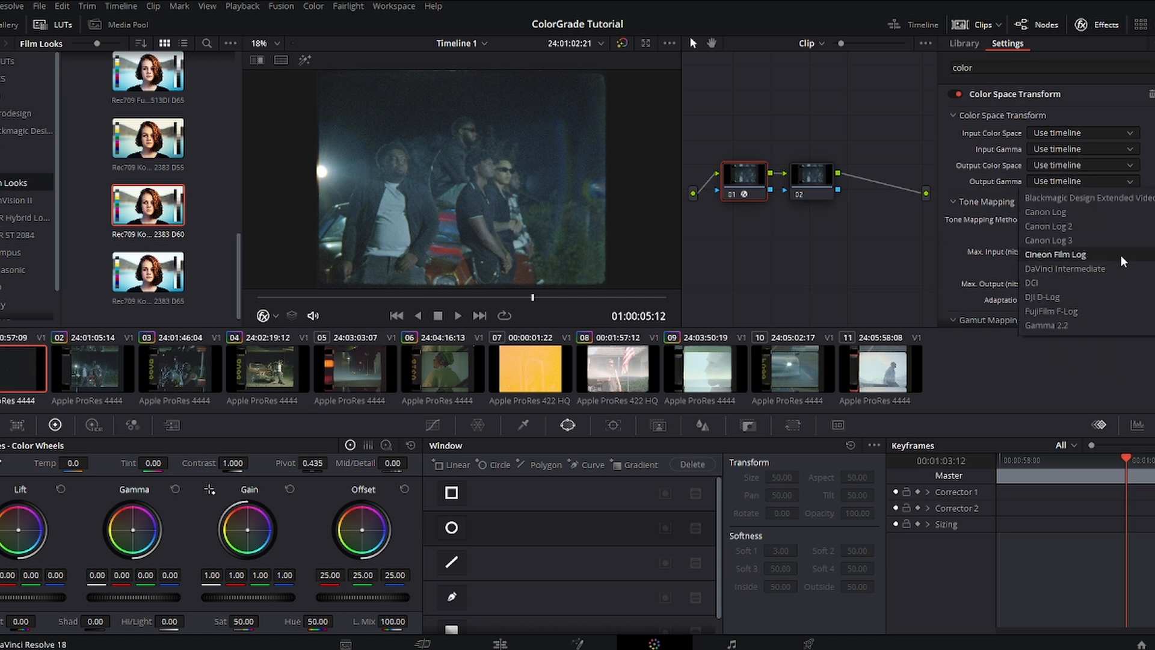
left_click(1120, 261)
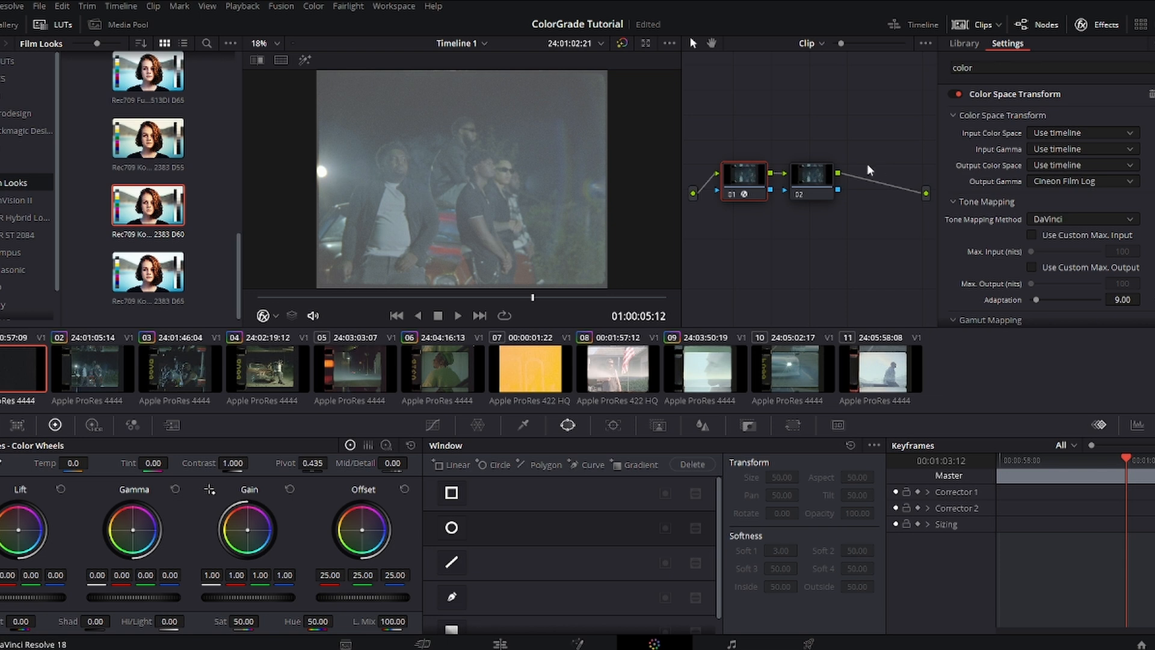
left_click(811, 176)
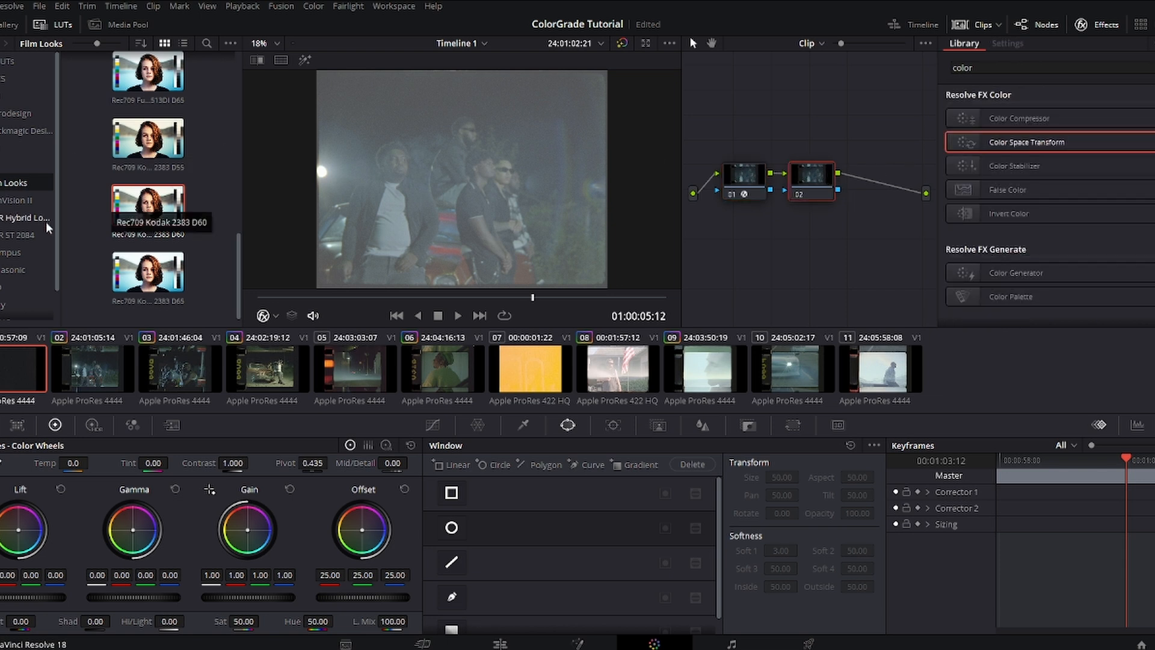
left_click_drag(163, 202, 815, 171)
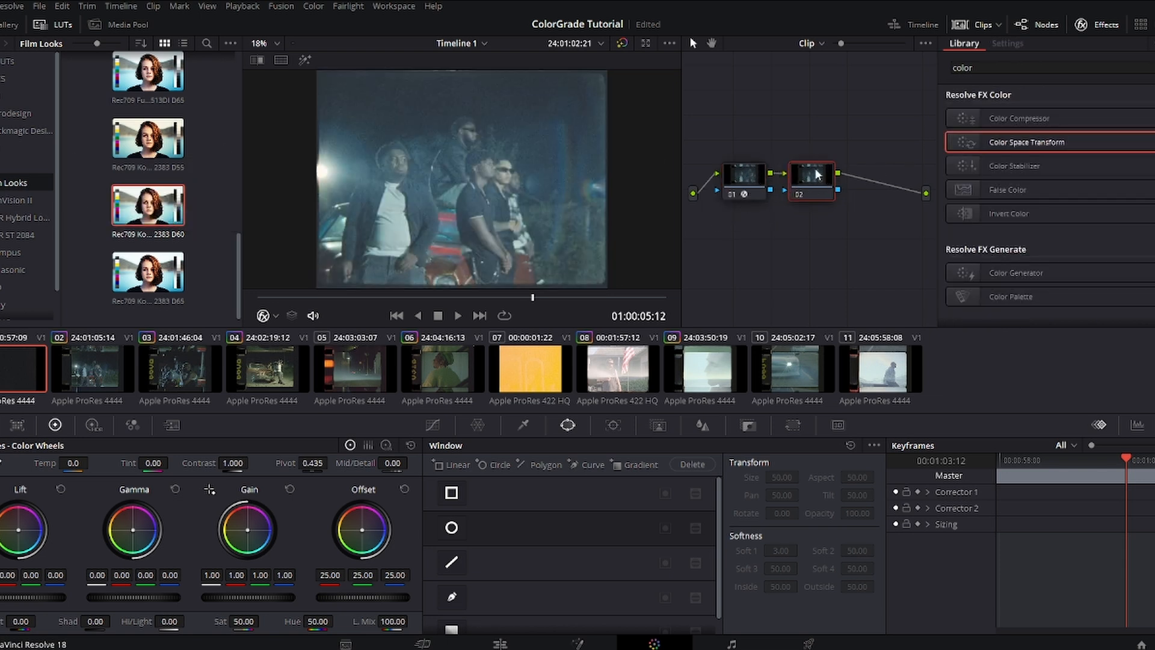
left_click_drag(443, 298, 521, 301)
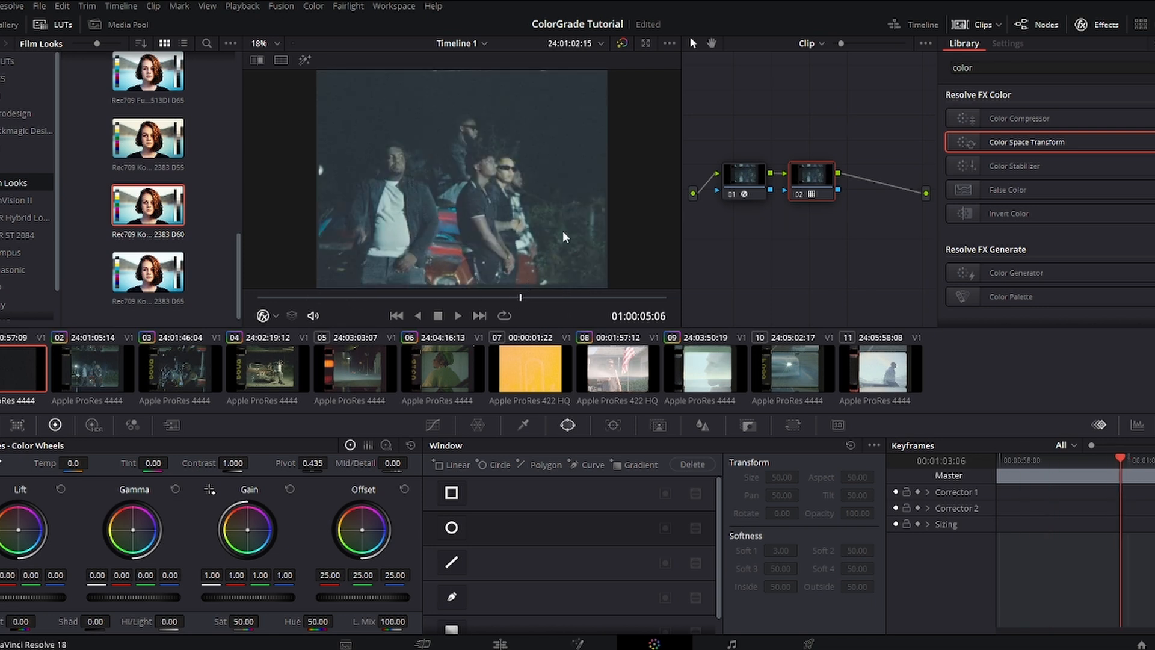
left_click_drag(413, 299, 546, 301)
Compare the shot with node 01 switched off and back on
left_click(743, 184)
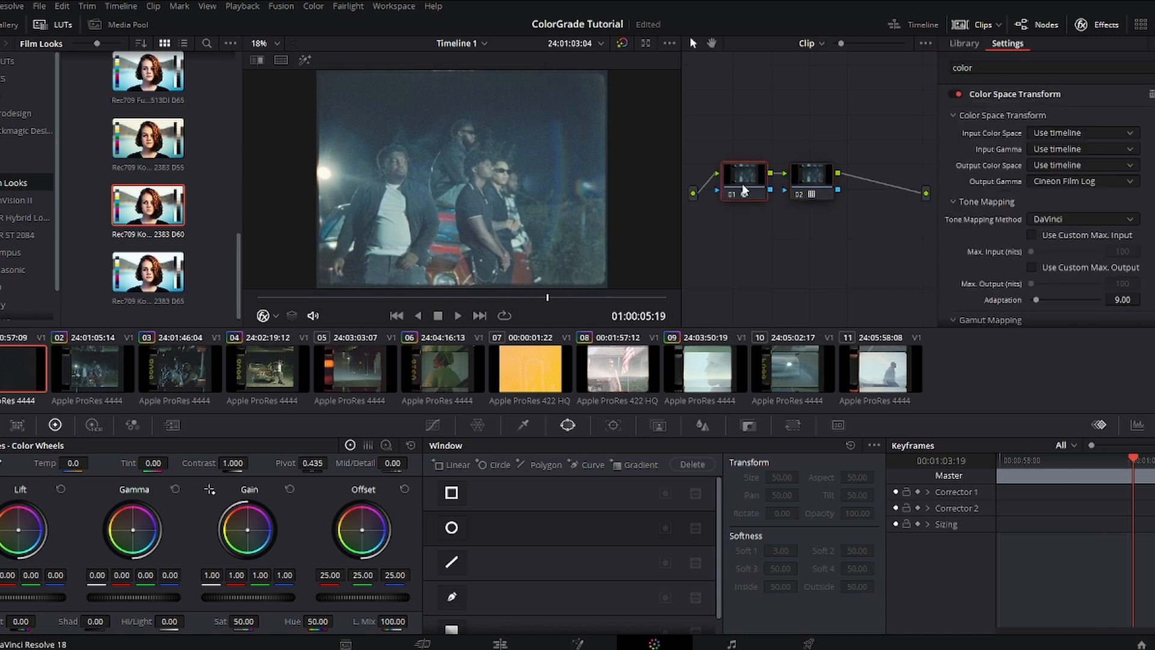
left_click(729, 194)
left_click(729, 195)
Add a serial node after node 02, set its contrast to 1.310 and check the shot at several frames
left_click(812, 183)
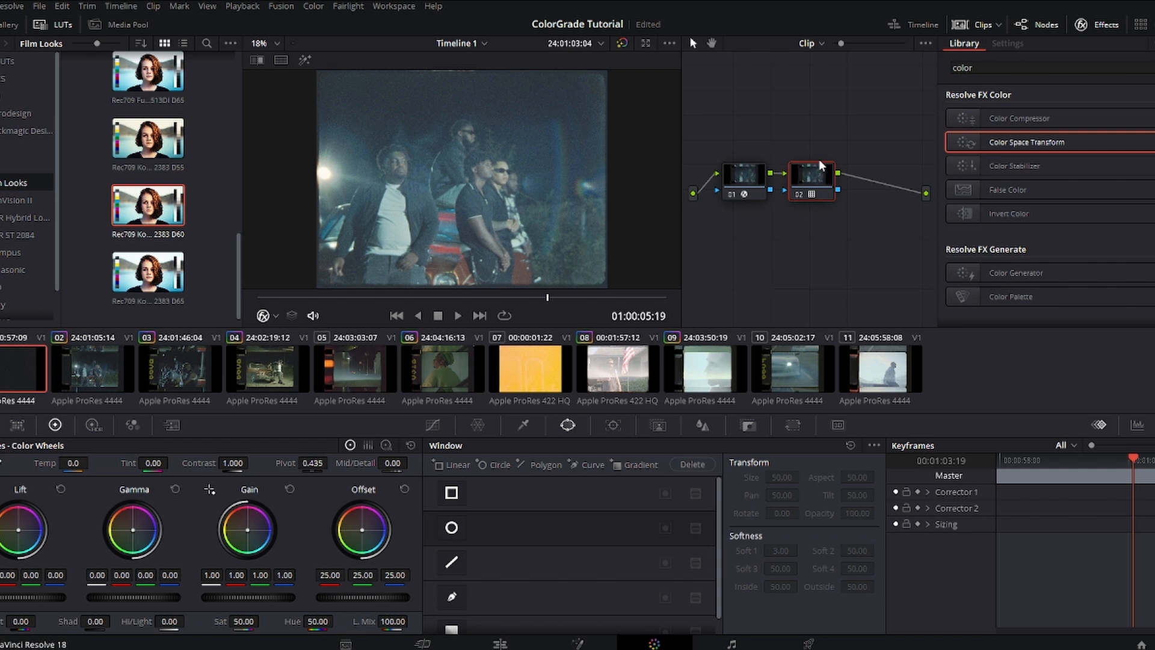
key("alt+s")
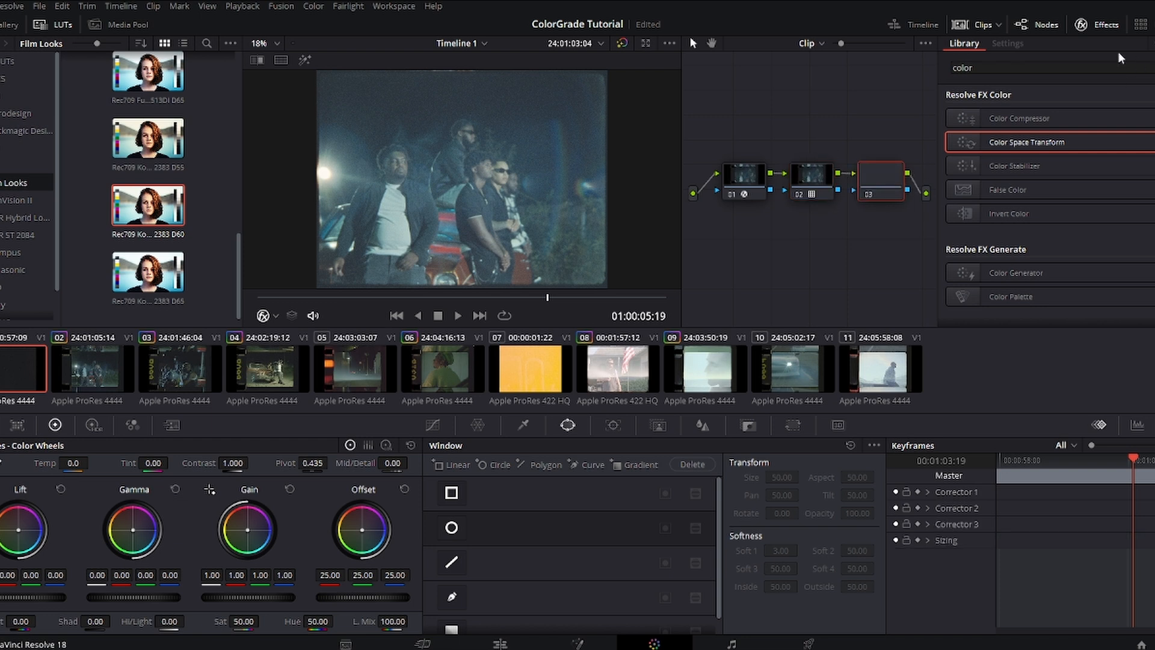
left_click(1098, 24)
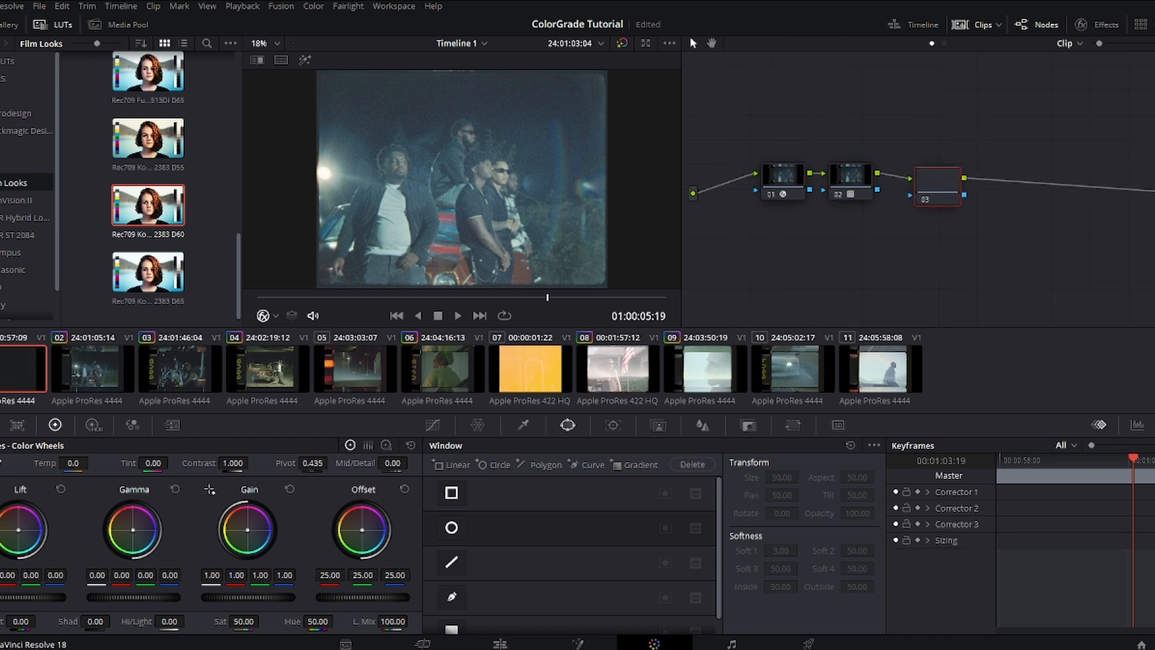
left_click_drag(233, 463, 287, 462)
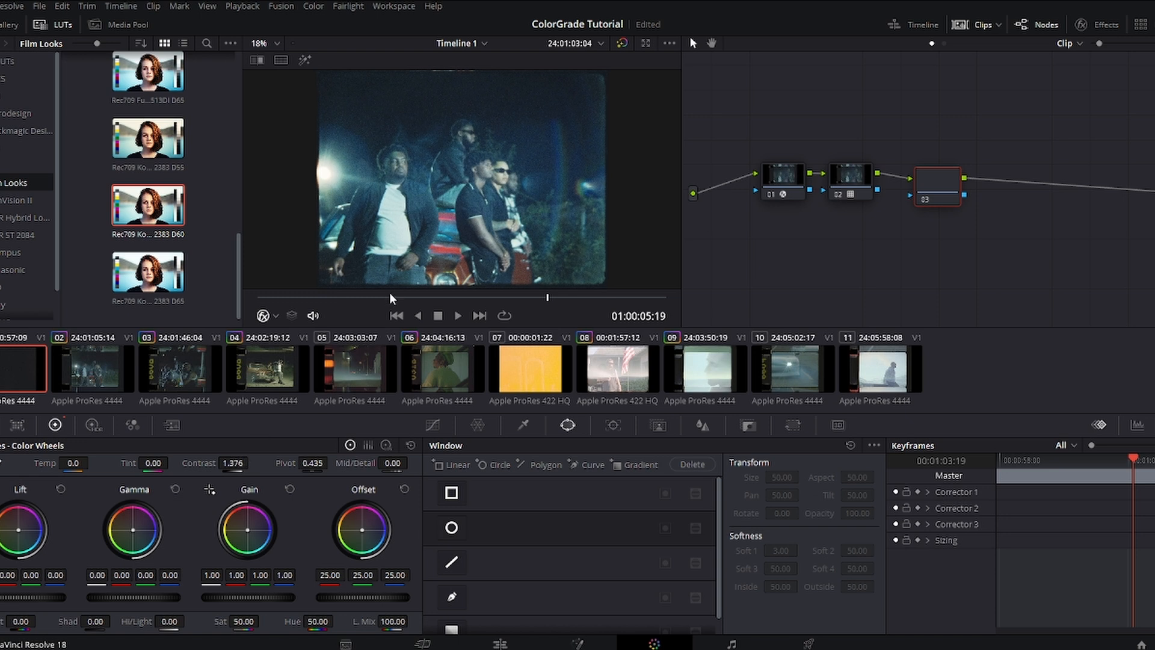
left_click_drag(391, 296, 421, 317)
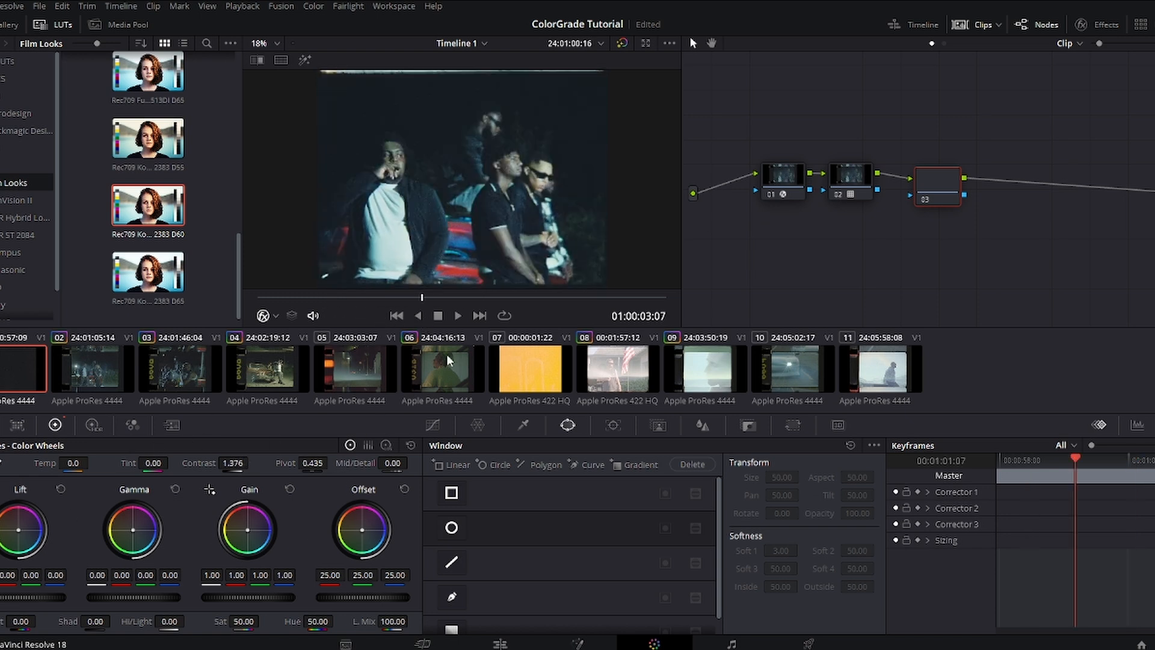
left_click_drag(466, 297, 499, 297)
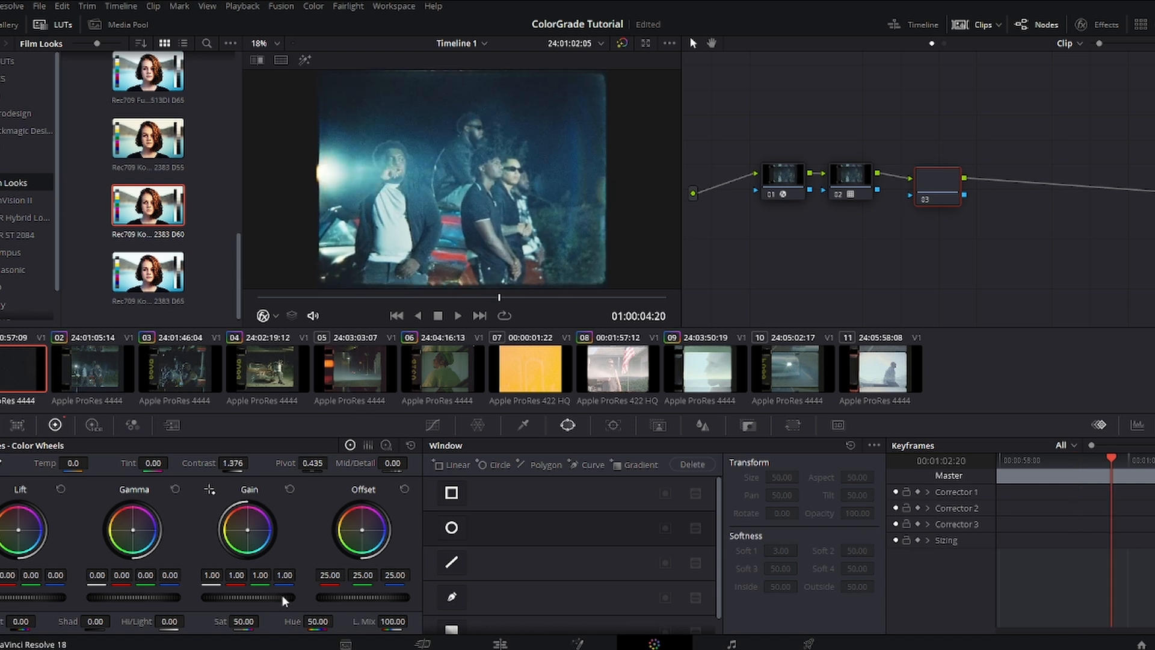
left_click(453, 298)
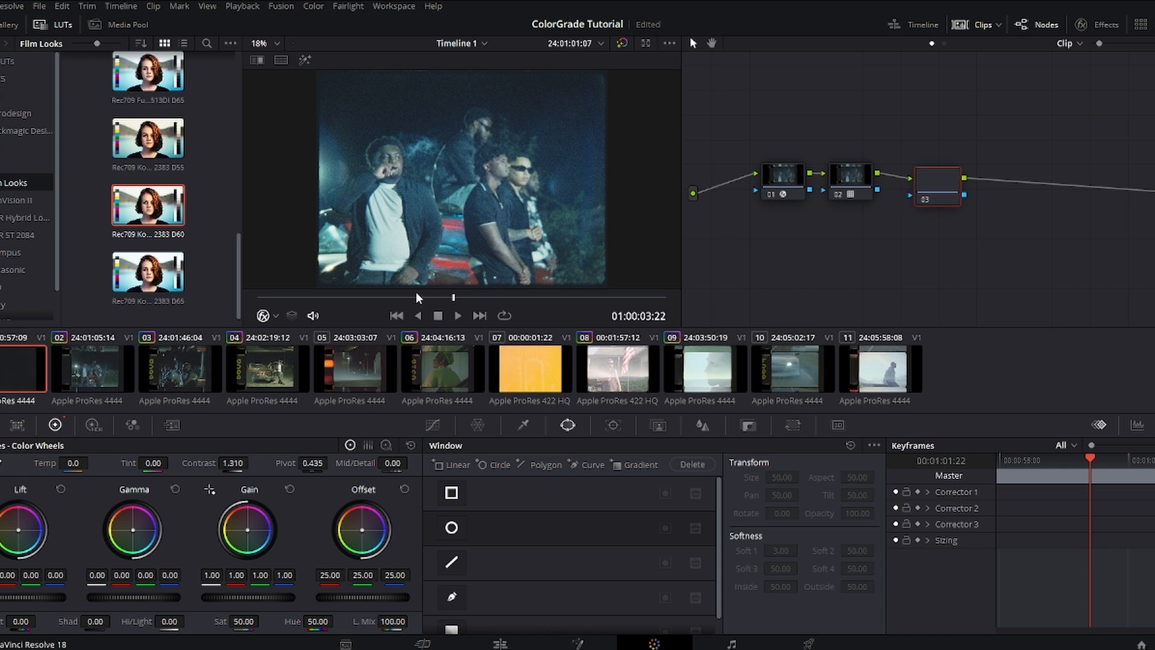
left_click_drag(419, 298, 561, 289)
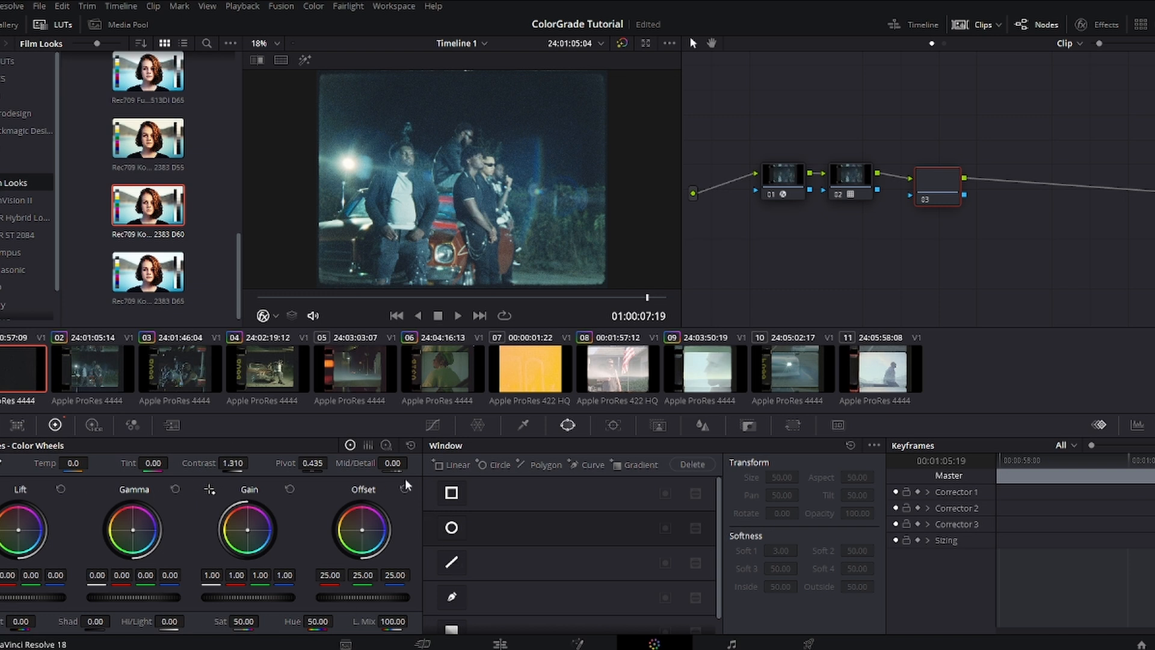
Set node 03's Mid/Detail to 14.00 and review the result across the shot
left_click_drag(392, 463, 413, 462)
left_click_drag(392, 462, 389, 463)
left_click_drag(425, 304, 464, 304)
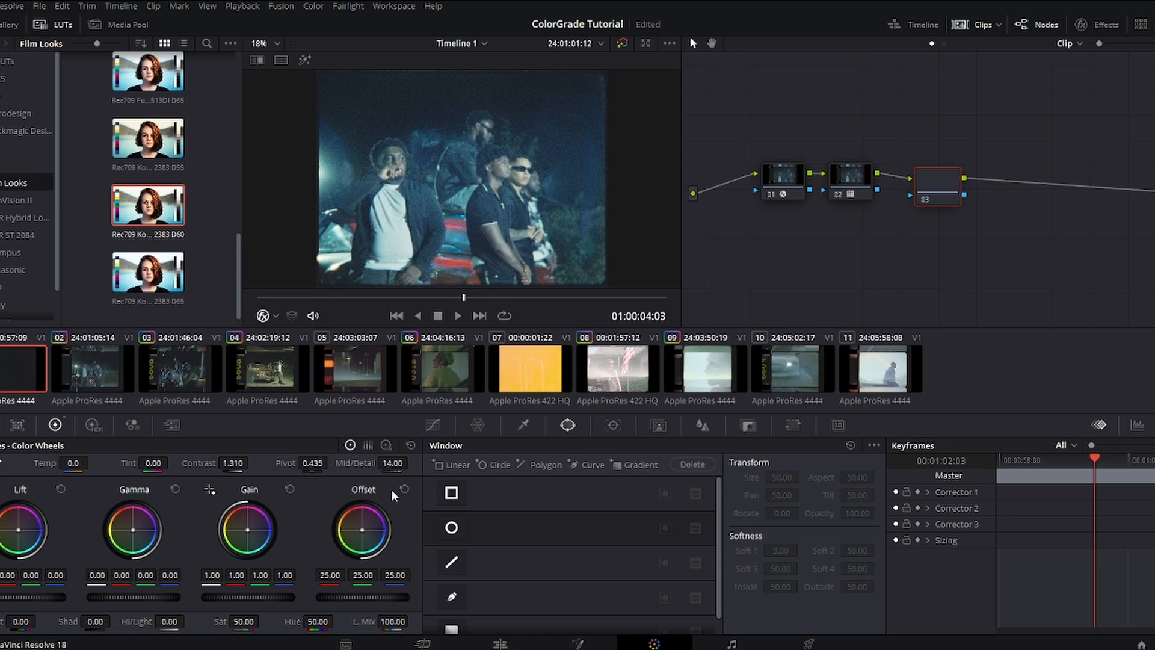
left_click_drag(558, 301, 594, 311)
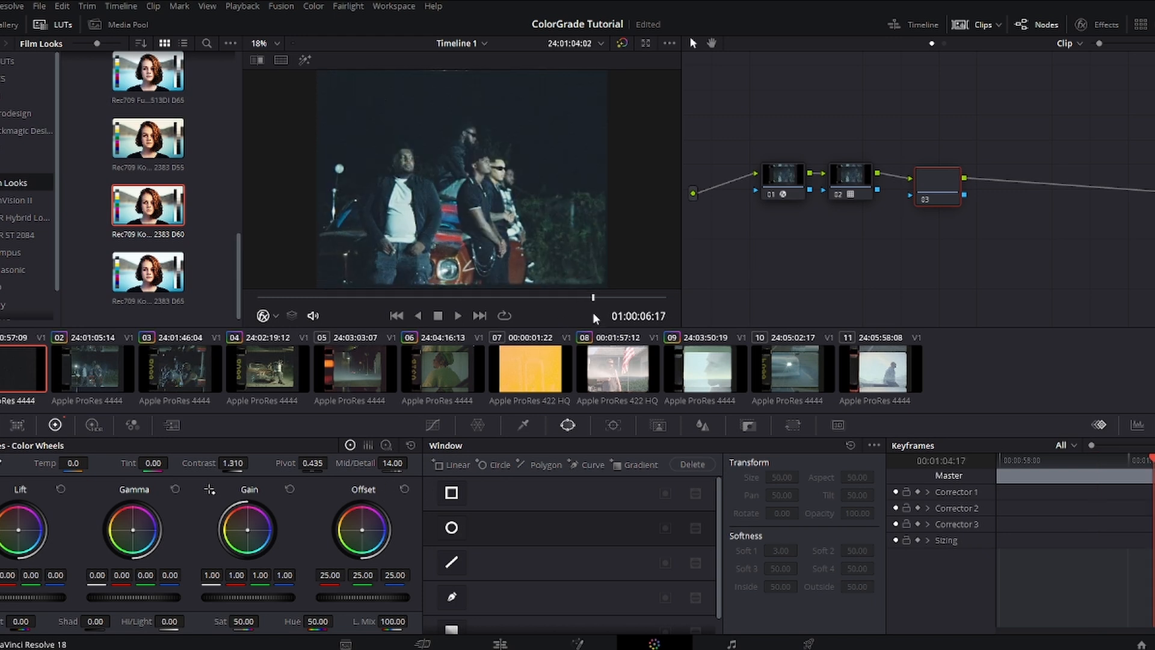
left_click(412, 297)
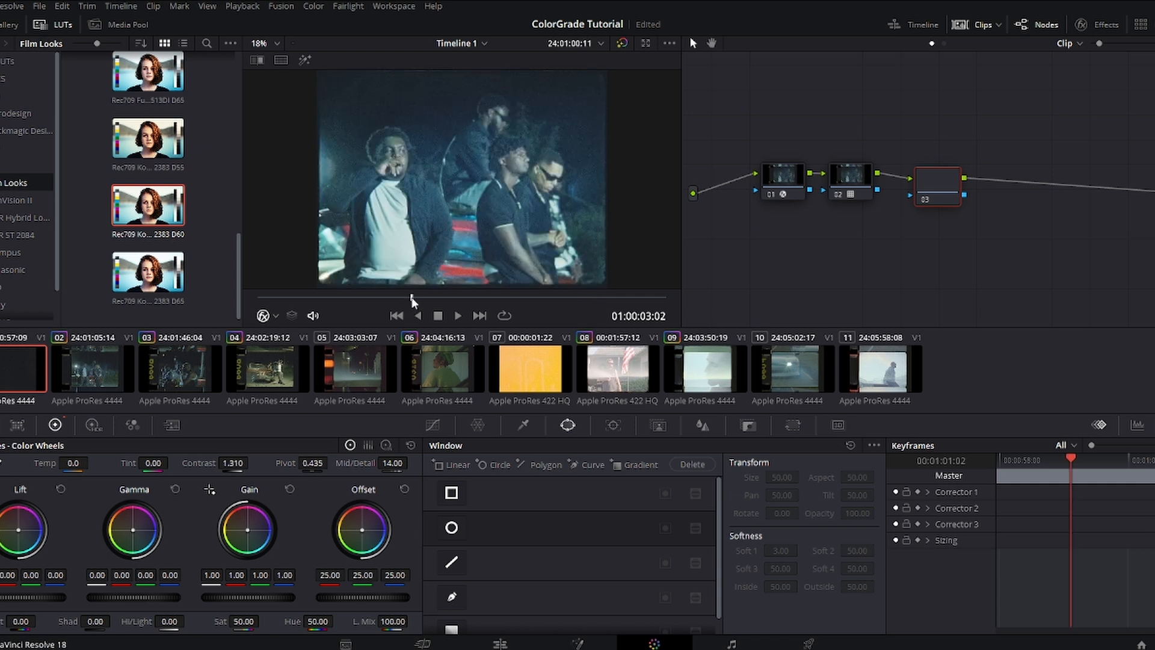
left_click_drag(412, 299, 579, 302)
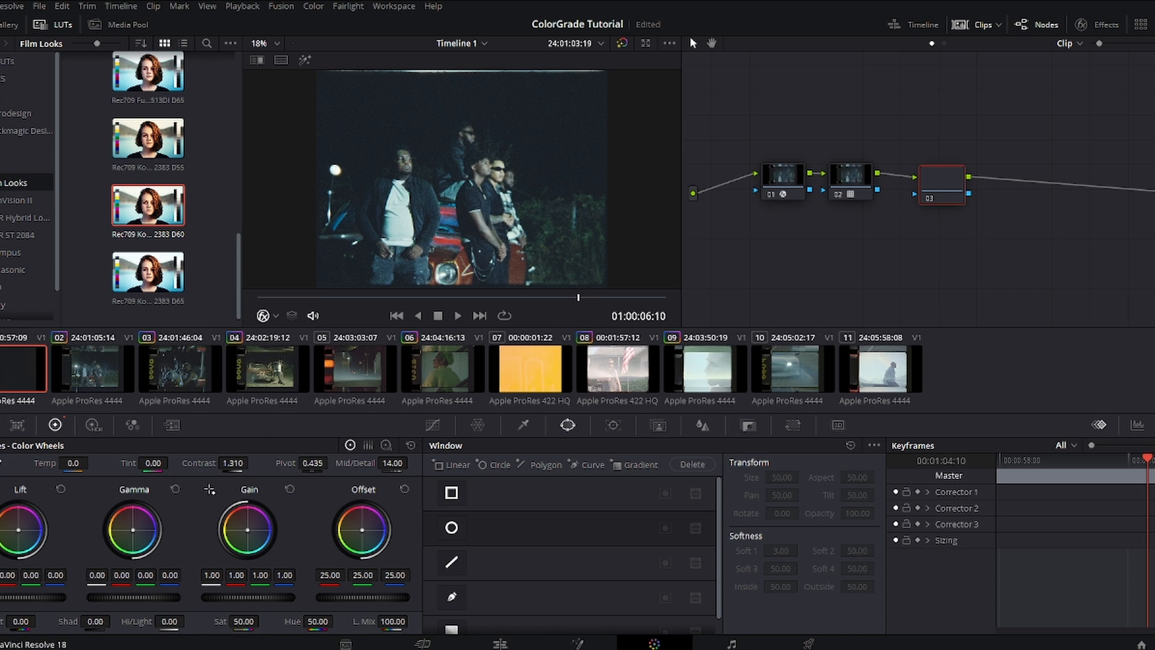
Set node 03's saturation to 59.00 and add a serial node after it
mouse_move(243, 620)
left_mouse_down()
mouse_move(233, 621)
mouse_move(273, 620)
mouse_move(202, 620)
mouse_move(220, 621)
left_mouse_up()
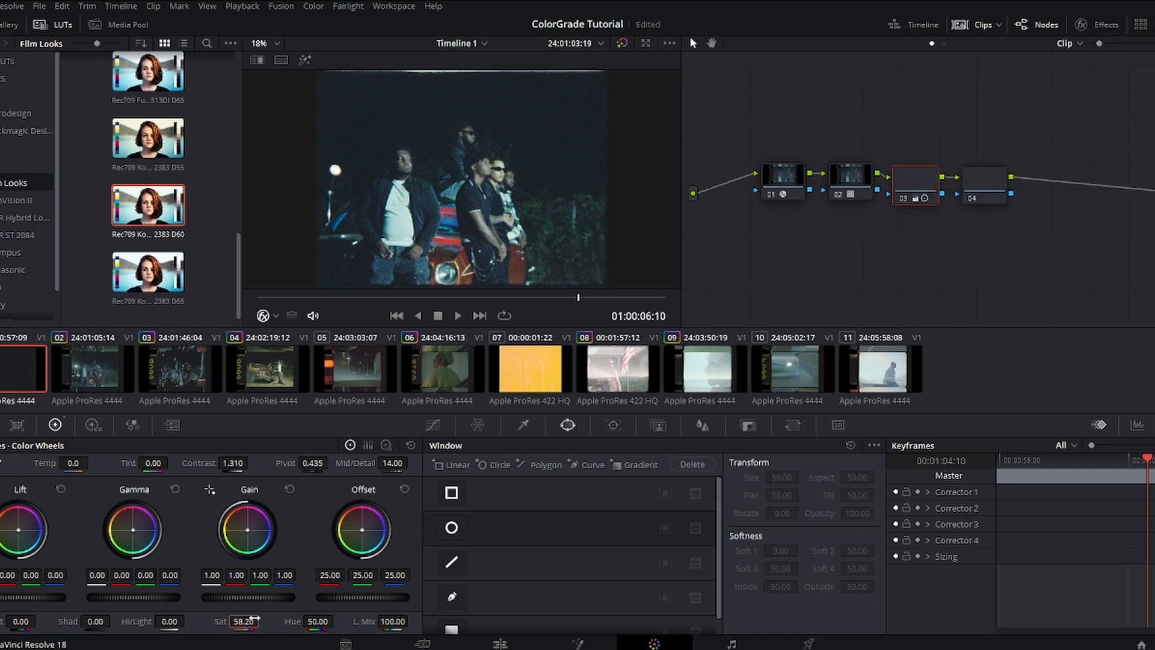
double_click(253, 620)
type("50")
key("Return")
Try raising the red, green and blue output channels to 2.00 each in the RGB Mixer on node 04
left_click(985, 176)
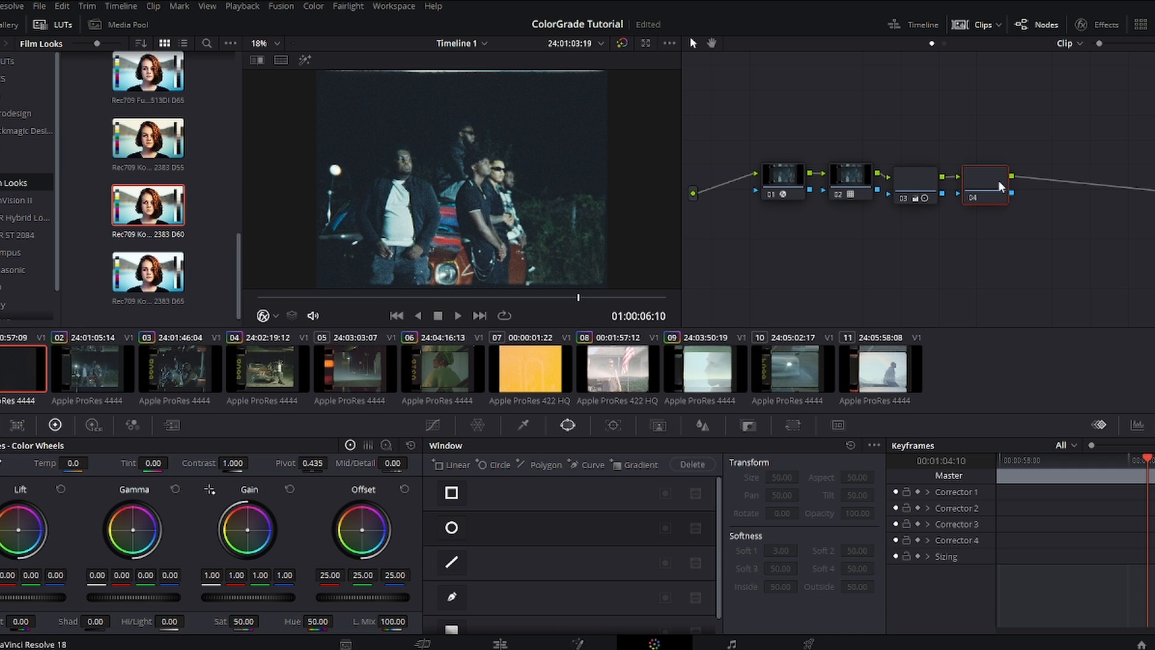
left_click(93, 424)
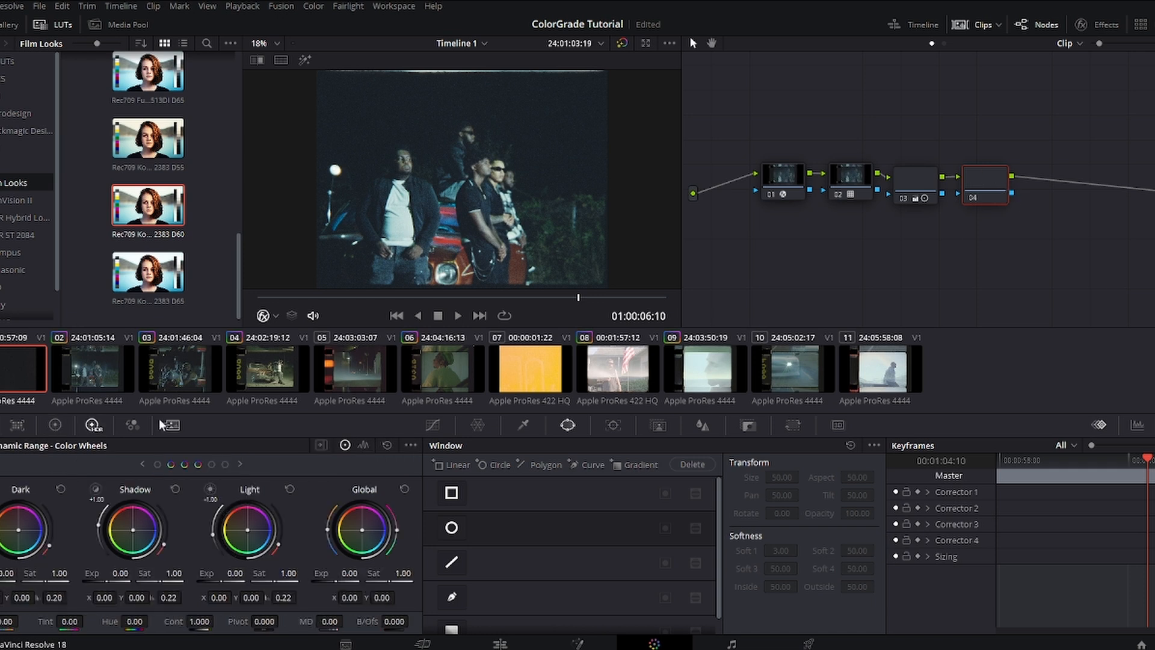
left_click(133, 425)
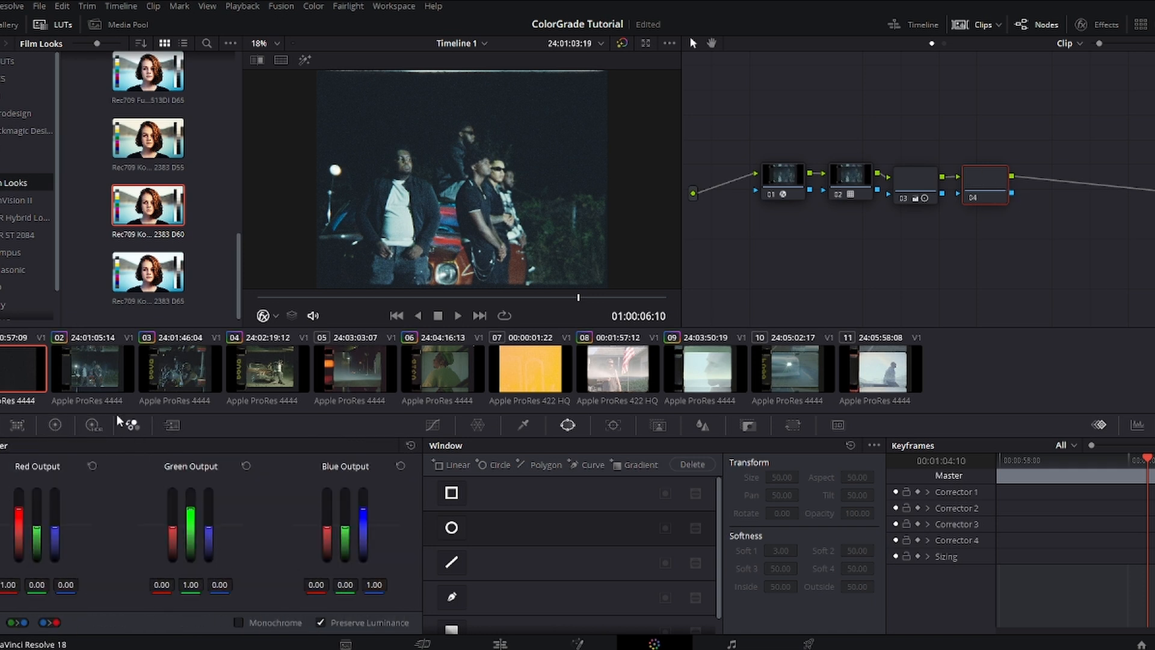
left_click_drag(18, 514, 19, 491)
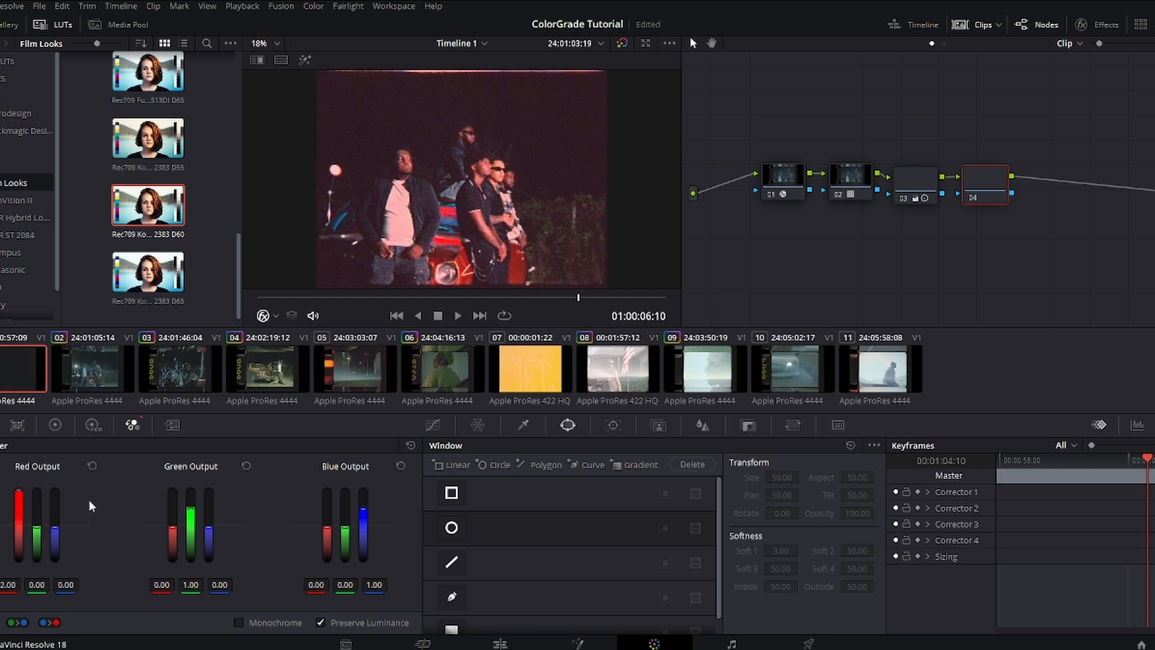
left_click_drag(191, 521, 211, 490)
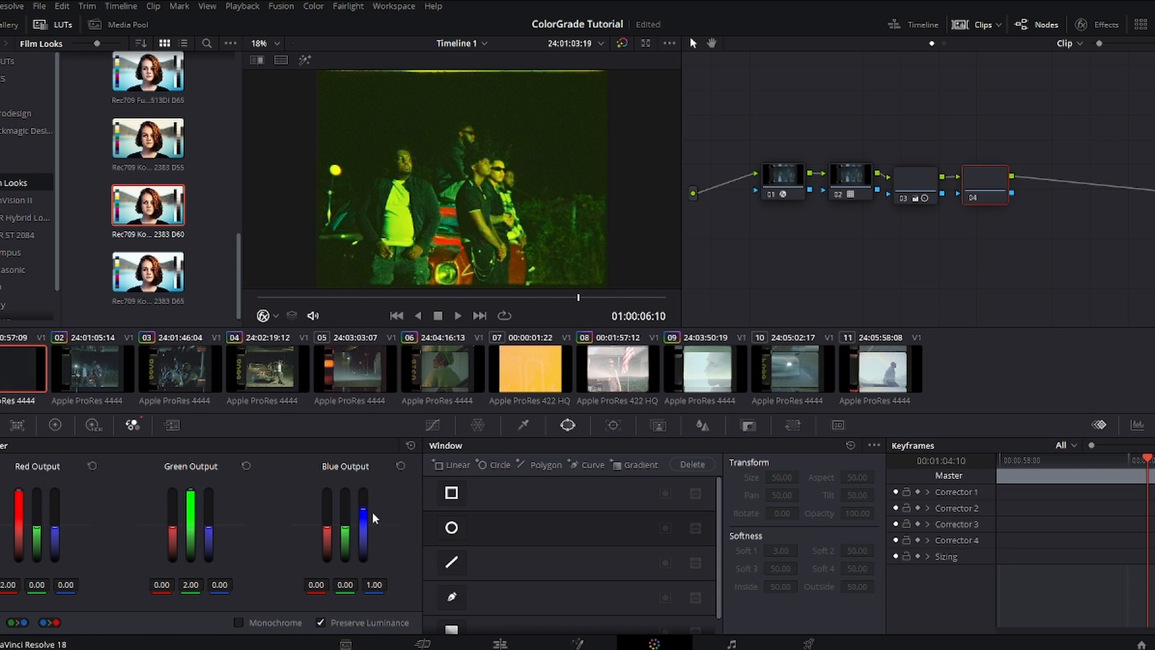
left_click_drag(363, 510, 363, 490)
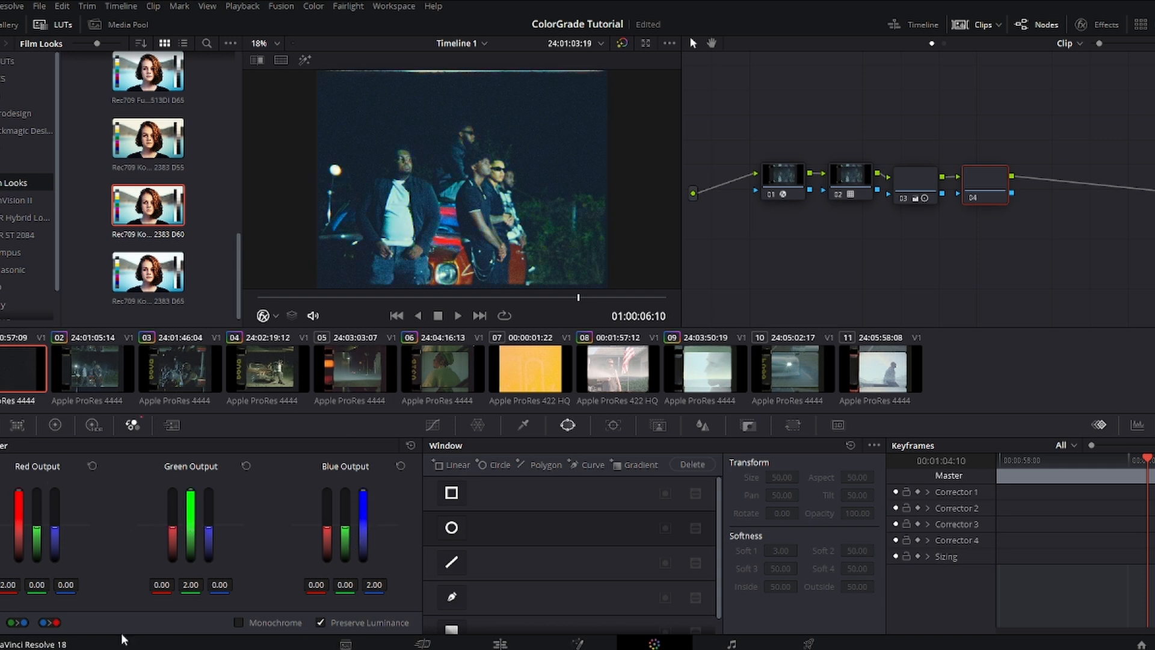
left_click_drag(346, 291, 562, 295)
Reduce node 04's key output gain to 0.260 to soften the RGB Mixer effect and review the shot
left_click(613, 425)
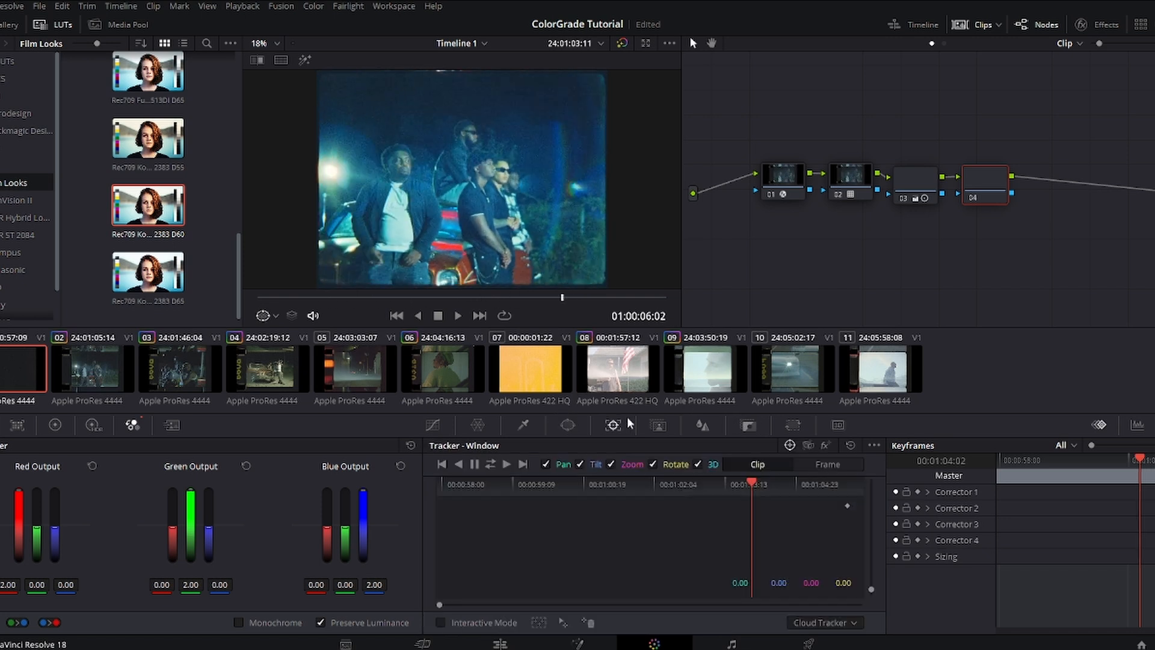
left_click(660, 425)
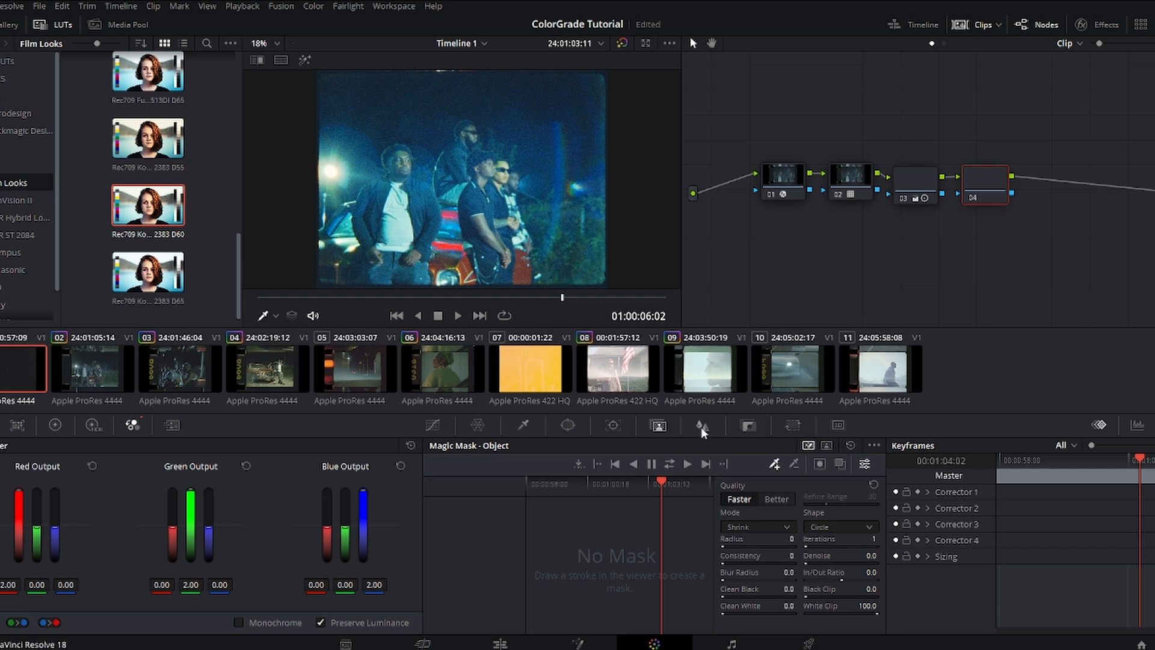
left_click(701, 425)
left_click(747, 426)
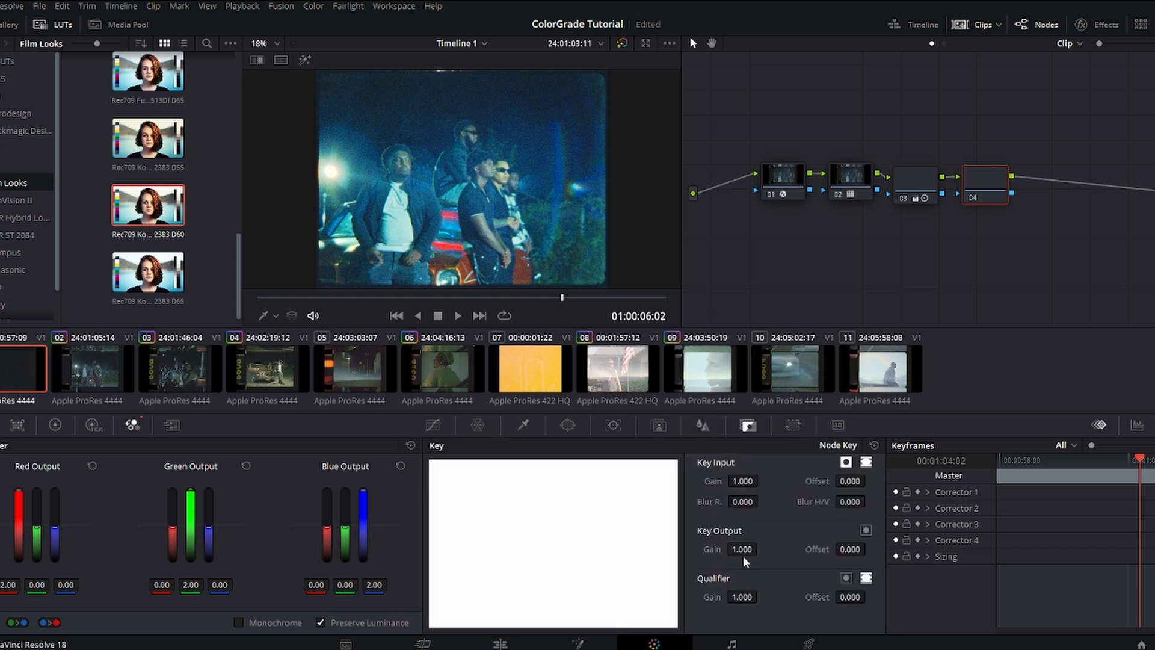
left_click_drag(741, 548, 767, 549)
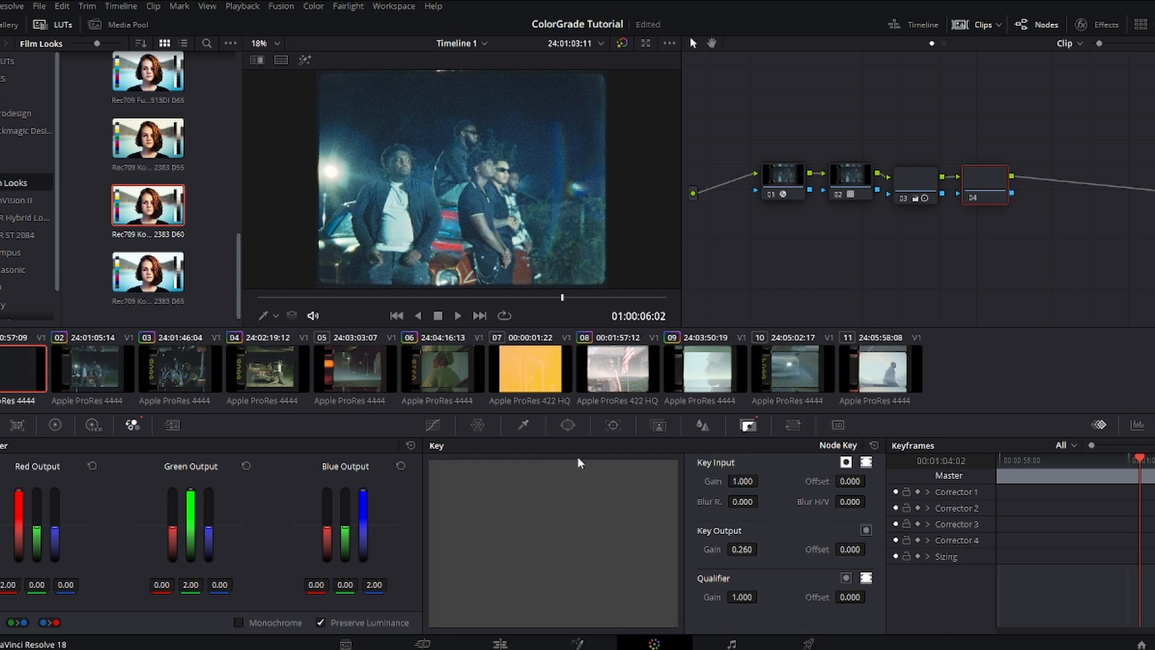
left_click_drag(415, 298, 565, 334)
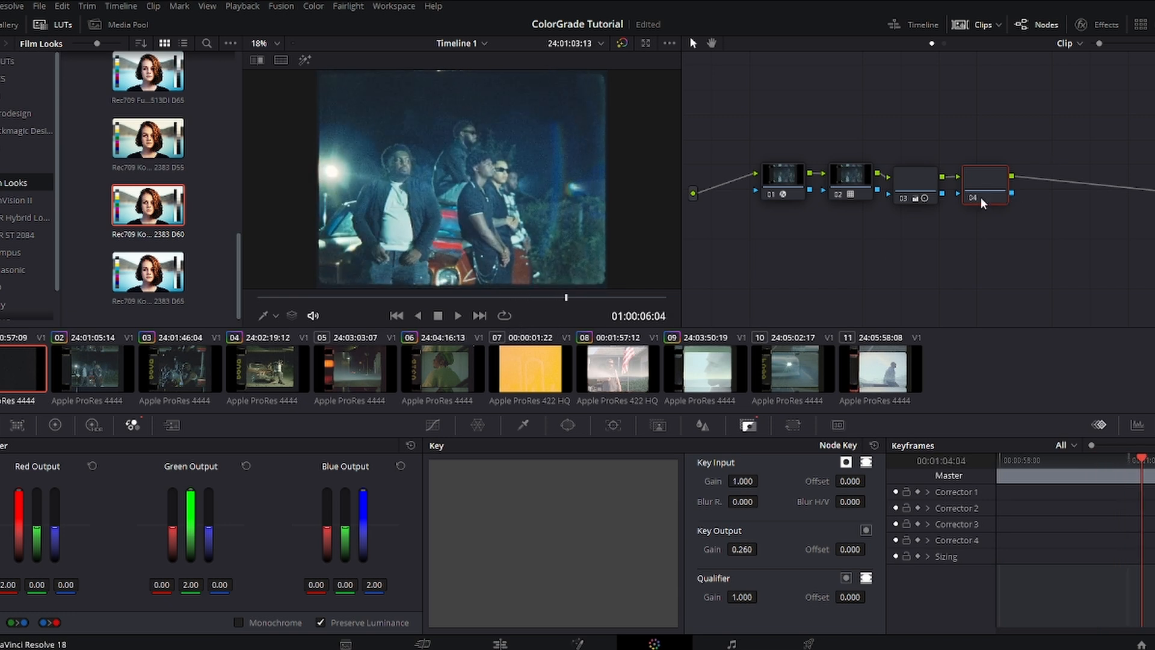
Delete node 04 with its RGB Mixer adjustment
right_click(992, 180)
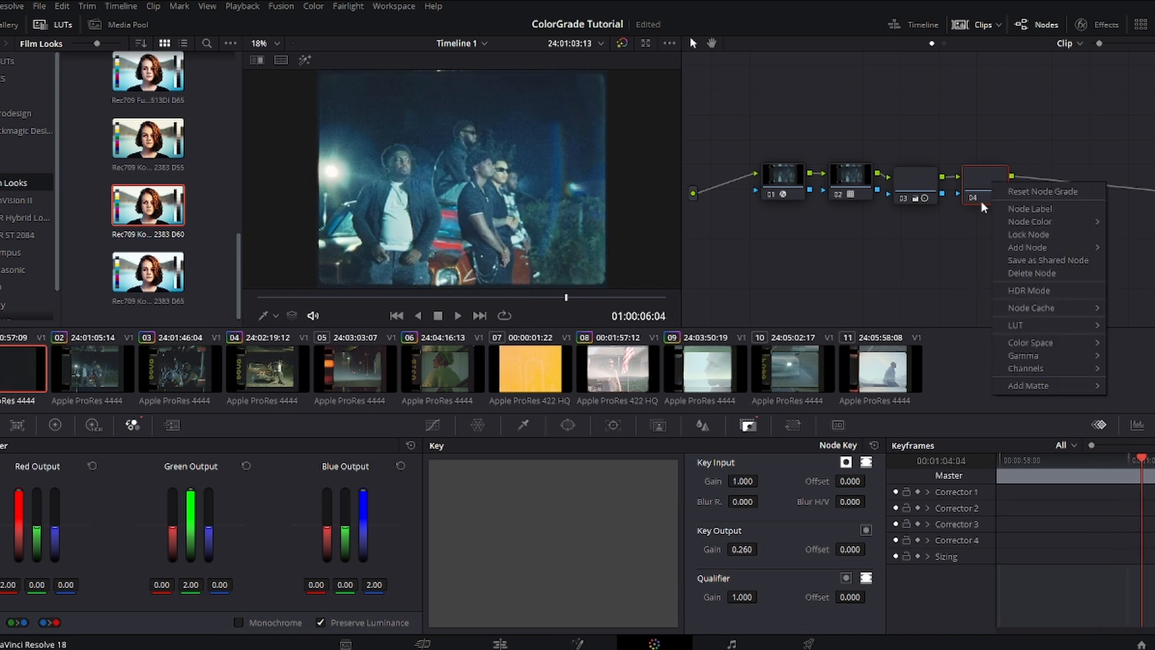
left_click(1043, 199)
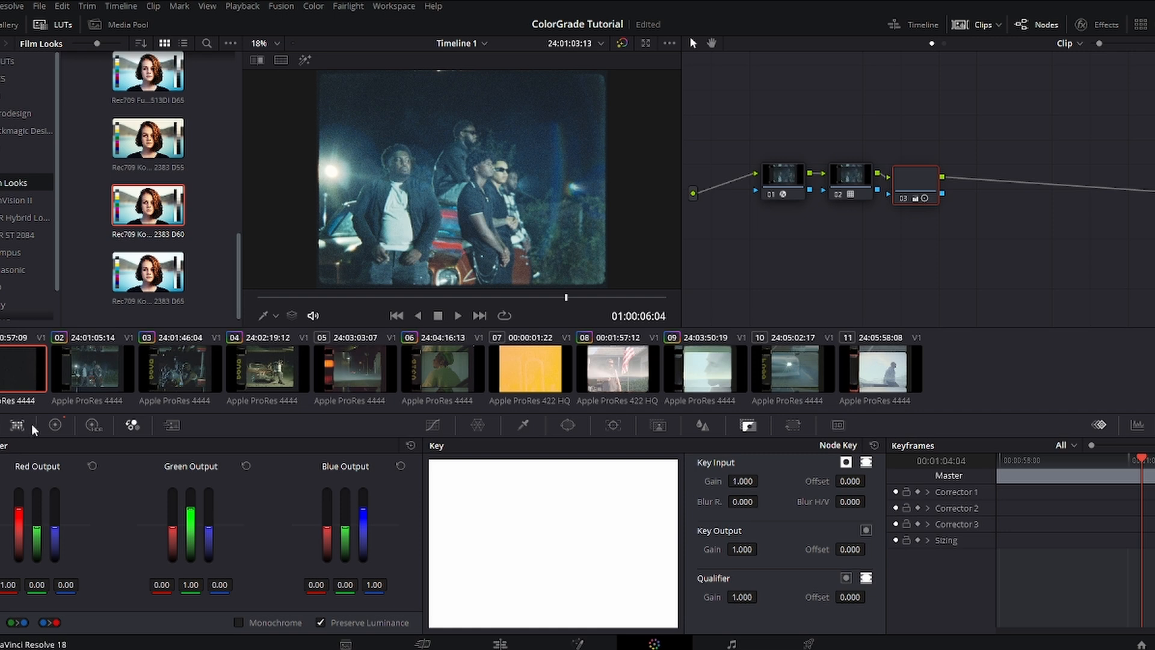
Raise the overall gain of node 03 to 1.14 in the primary color wheels, judging a dark frame near 01:00:06:12
left_click(55, 425)
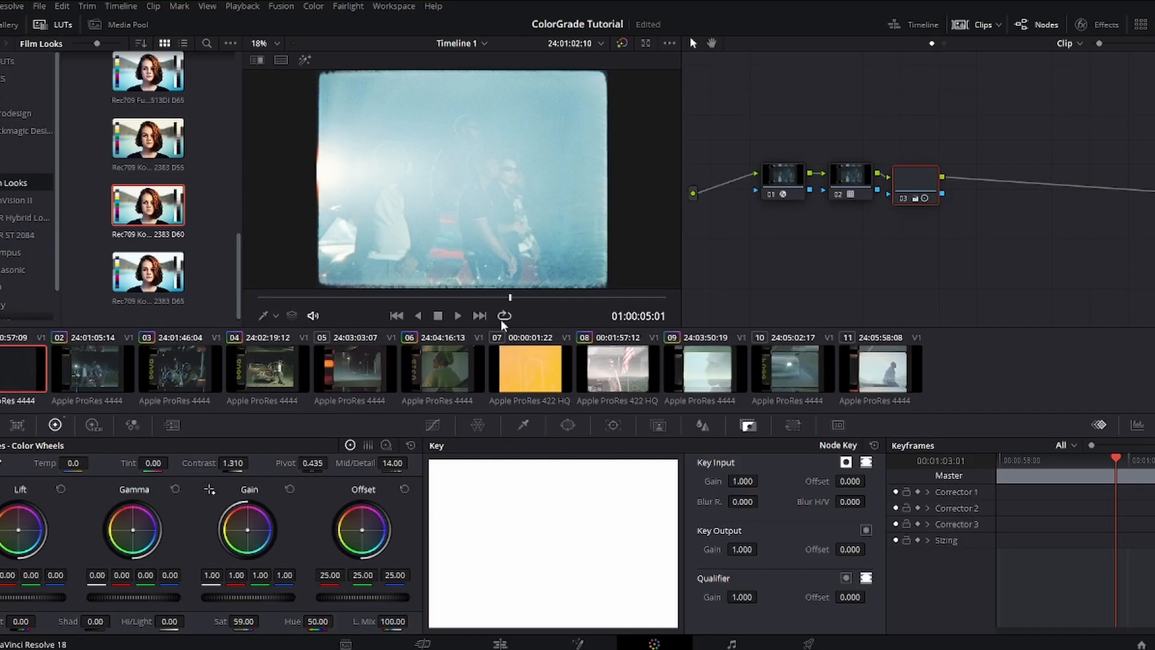
left_click_drag(501, 320, 585, 335)
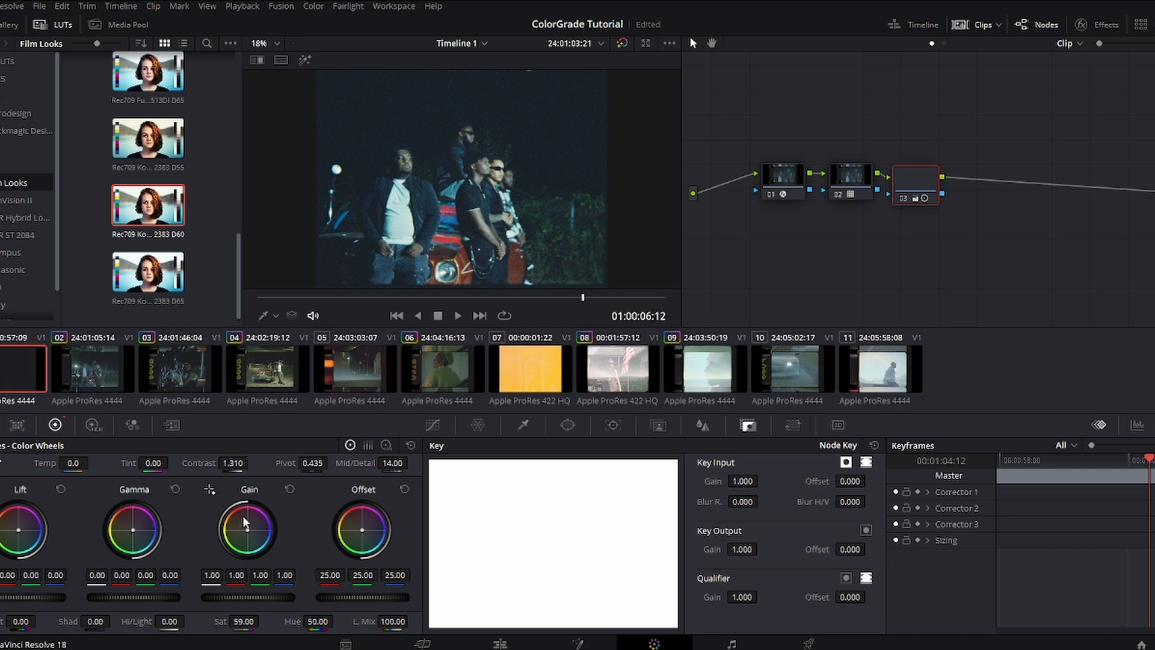
left_click_drag(240, 596, 327, 479)
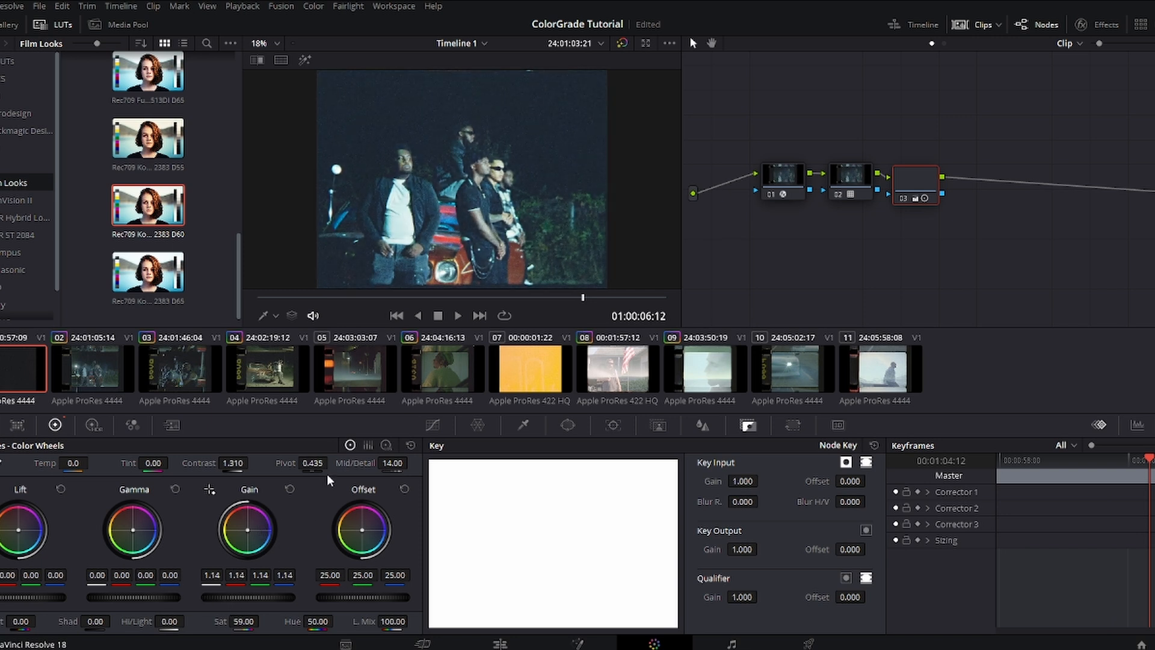
Reset node 03's gain and lower its overall lift to -0.01, checking the dark frames around 01:00:06:12
left_click(289, 488)
left_click_drag(16, 597, 7, 597)
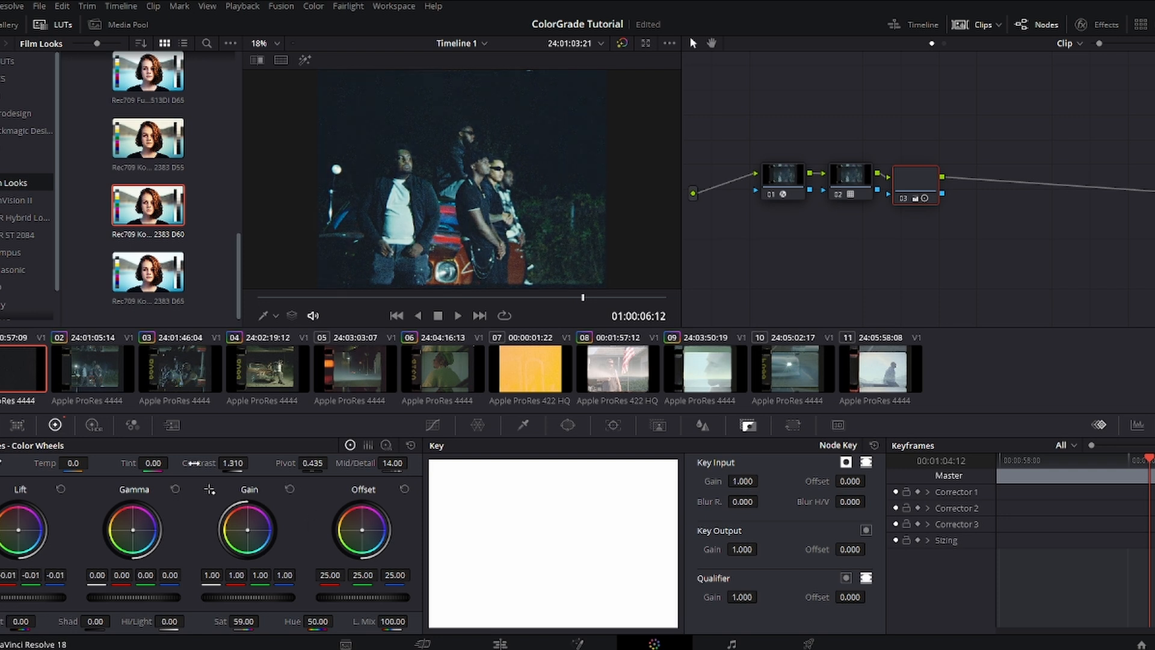
left_click_drag(428, 295, 573, 336)
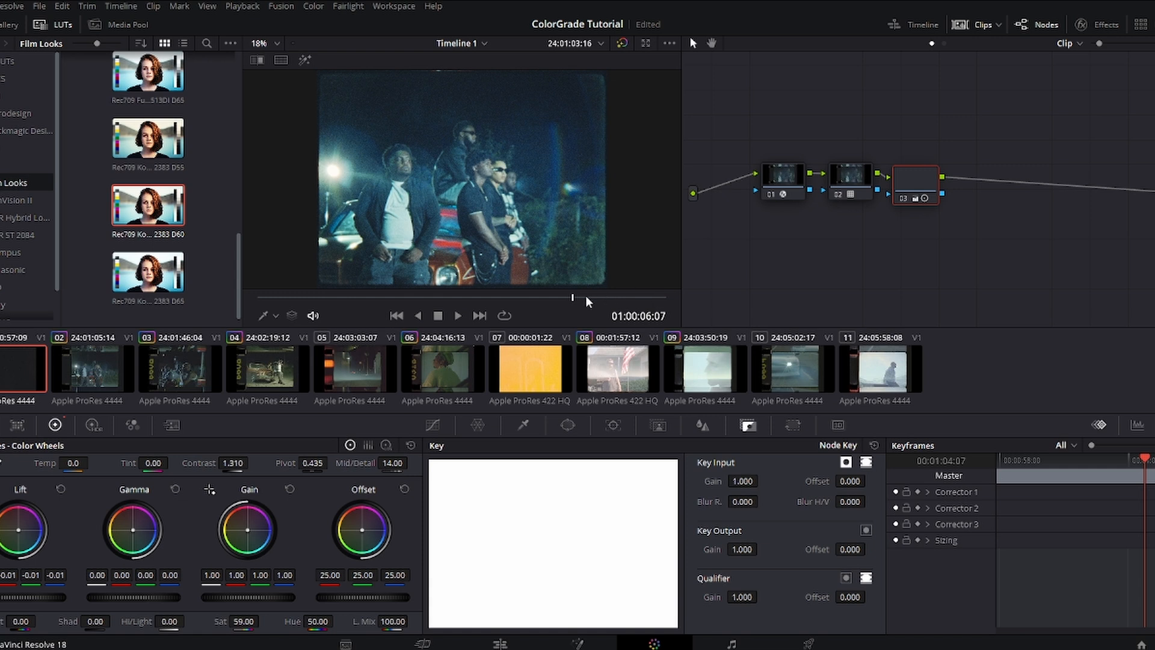
left_click_drag(586, 294, 586, 301)
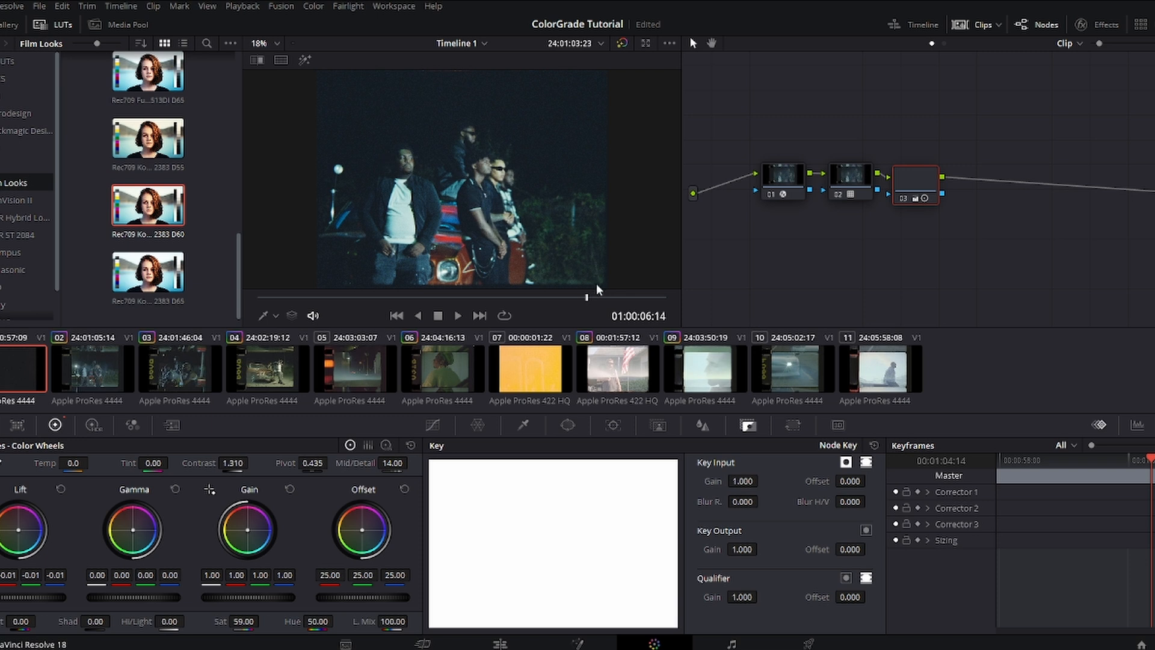
left_click_drag(591, 301, 580, 294)
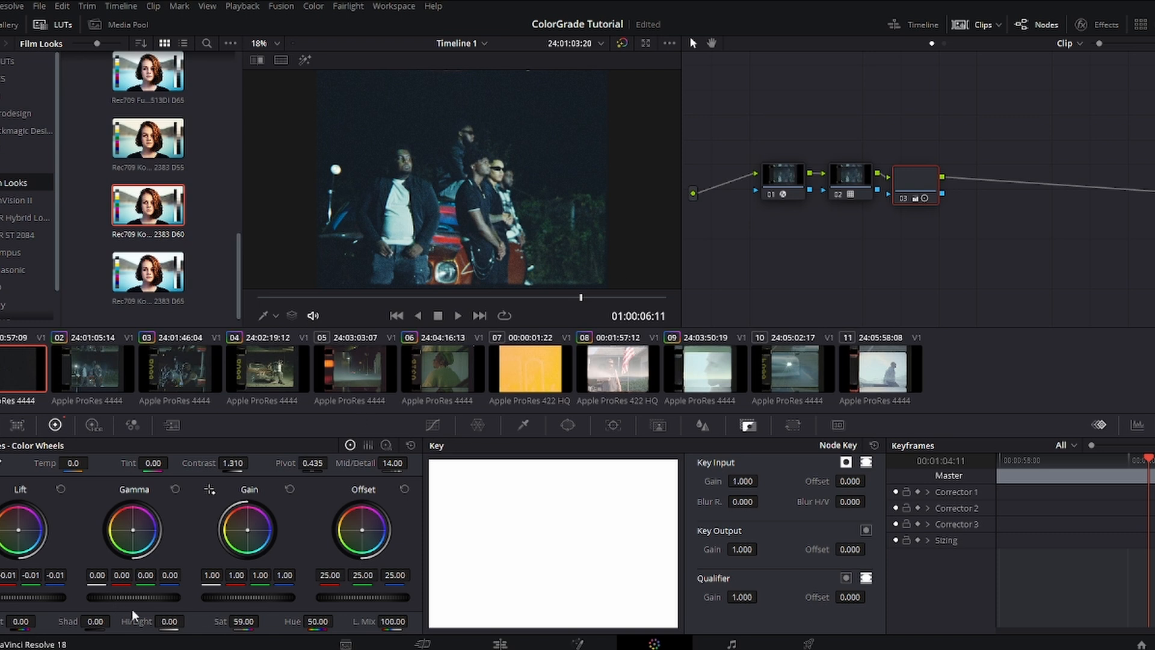
Try raising node 03's overall gamma to 0.06, then reset the gamma and review the shot
left_click_drag(129, 597, 148, 596)
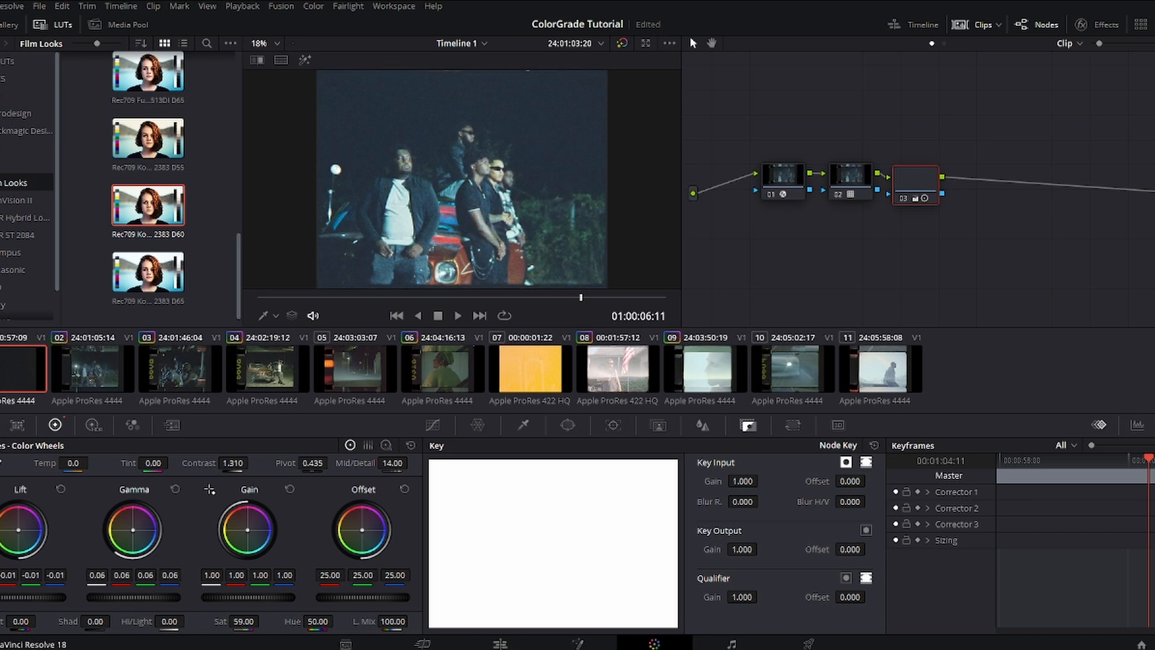
left_click(174, 489)
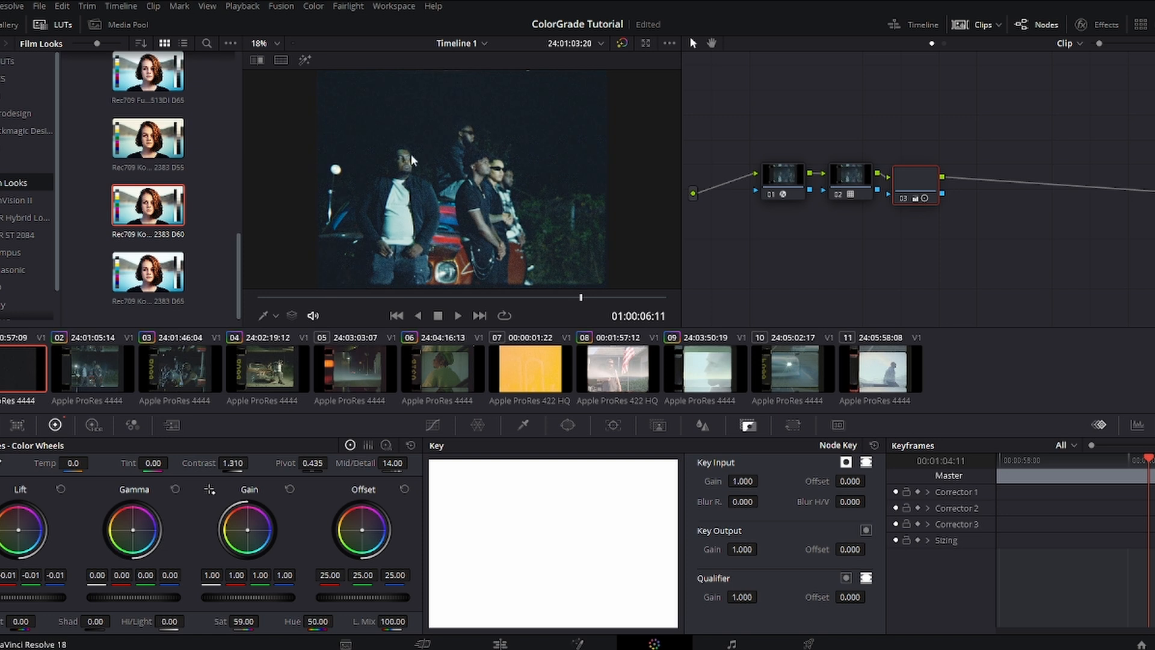
left_click_drag(584, 303, 606, 301)
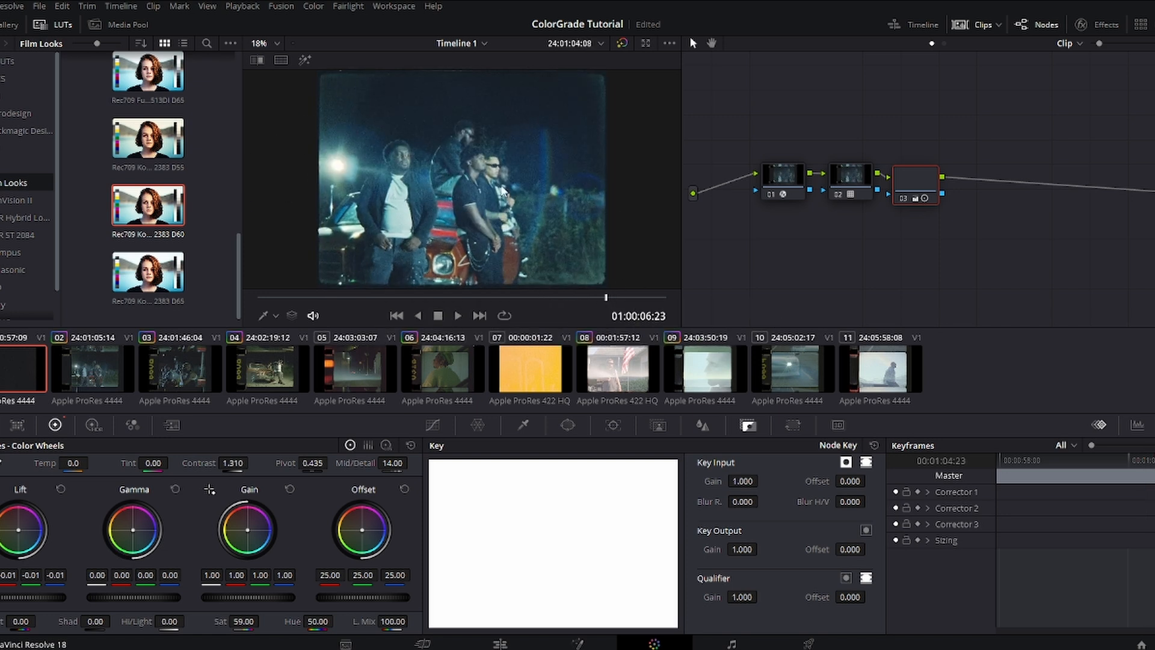
left_click_drag(607, 297, 509, 313)
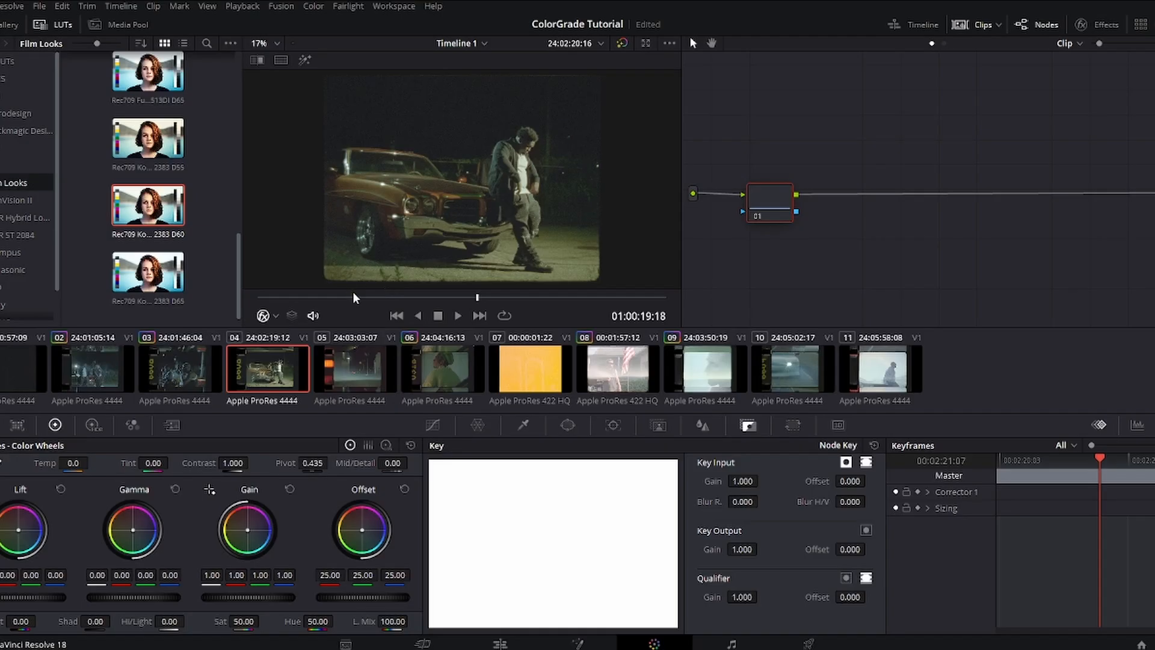
Cool node 01 of clip 04, the car shot, to a temperature of -1760 and set its tint to 49.50
left_click_drag(325, 305, 296, 319)
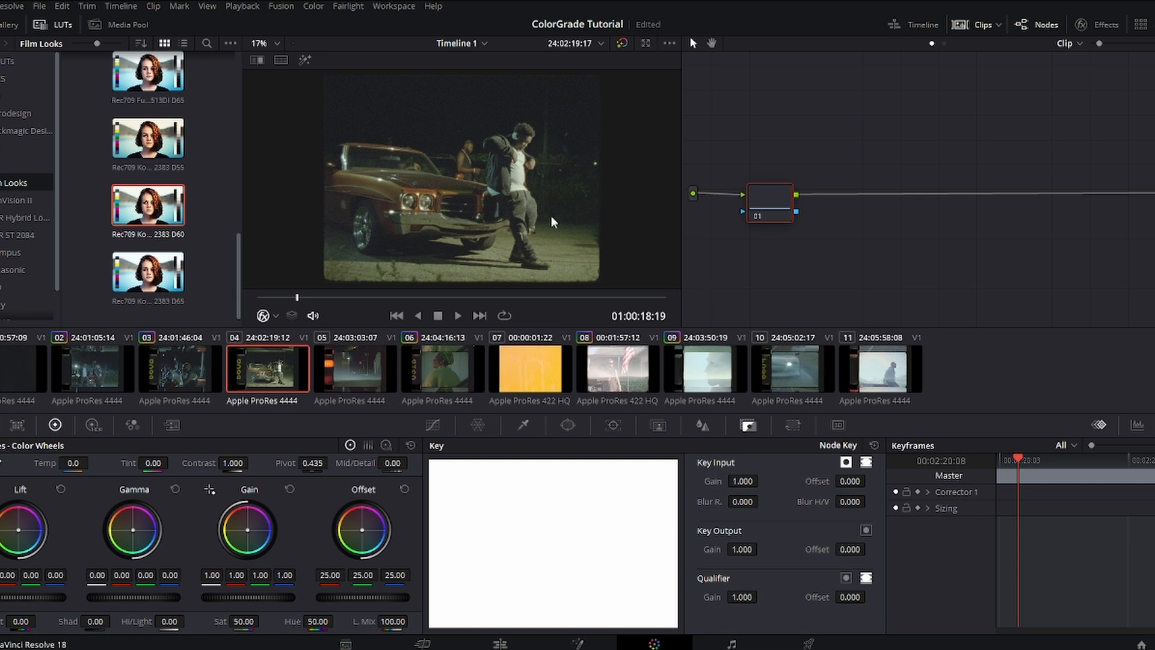
left_click_drag(764, 205, 790, 202)
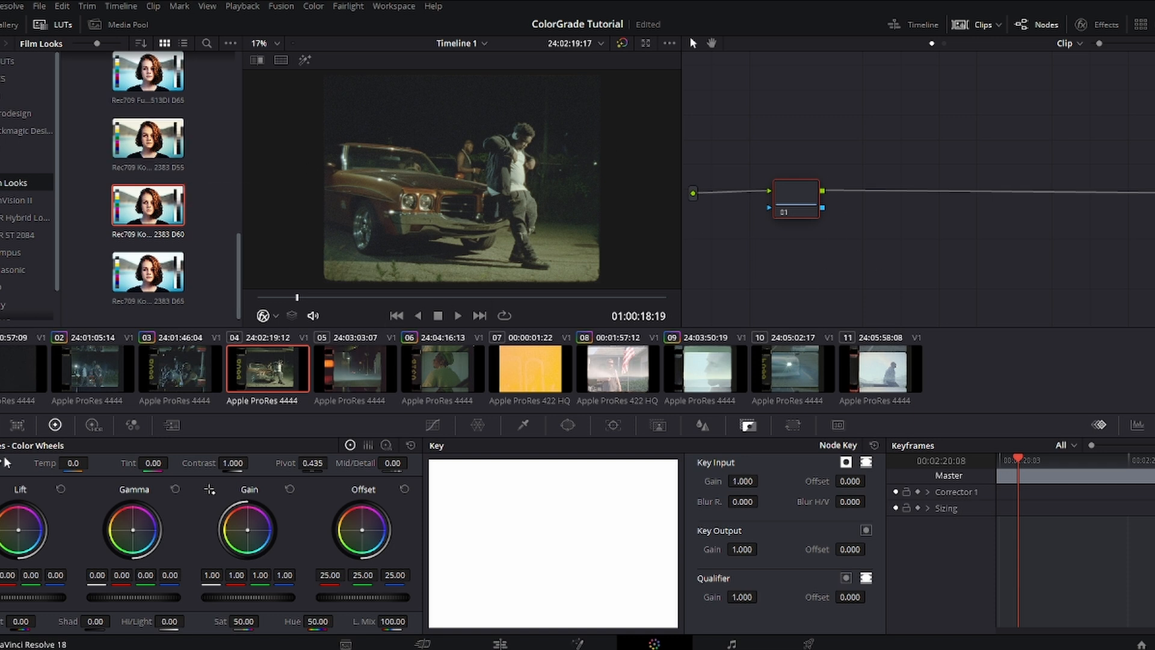
left_click_drag(73, 462, 9, 462)
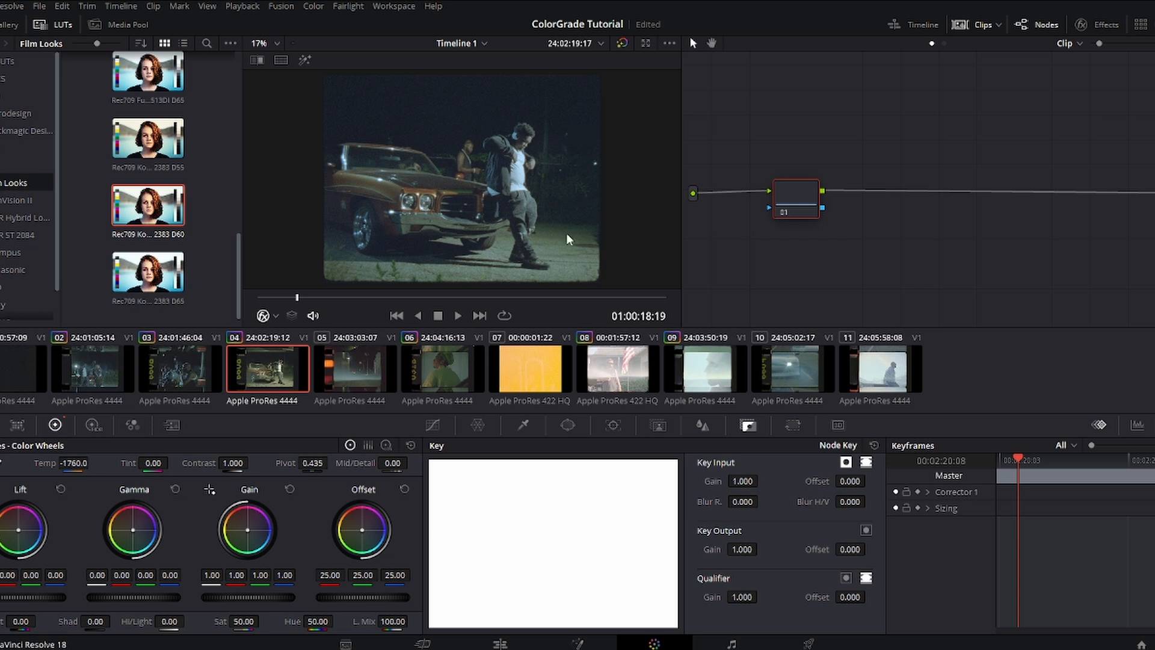
scroll(514, 250, "up", 4)
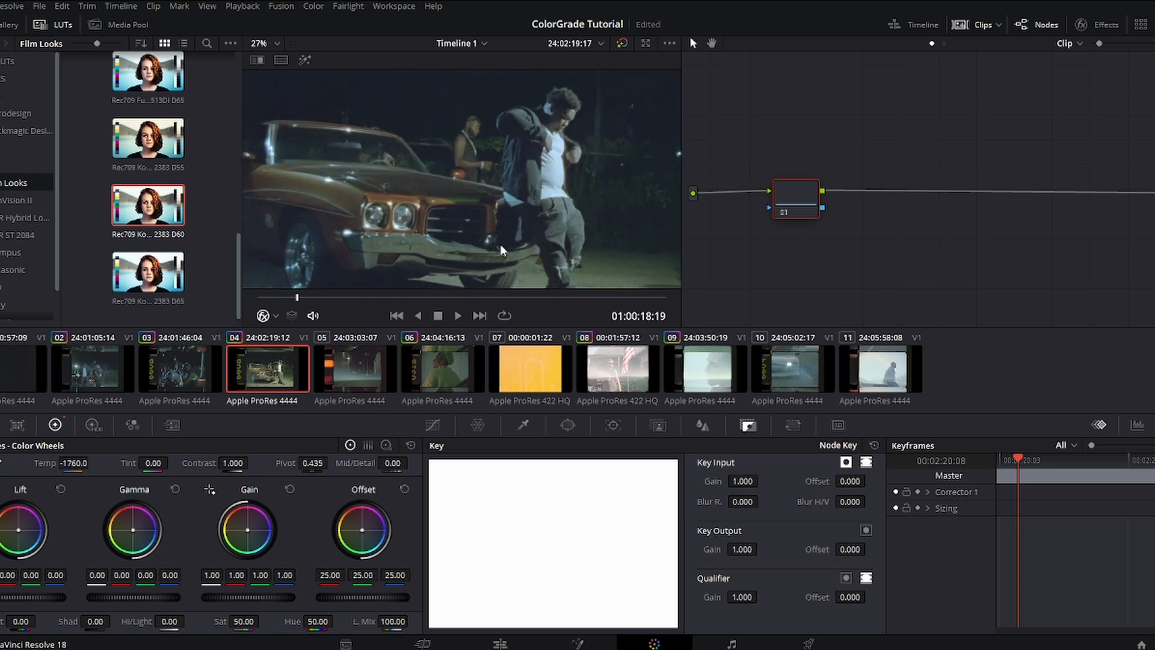
scroll(384, 186, "down", 4)
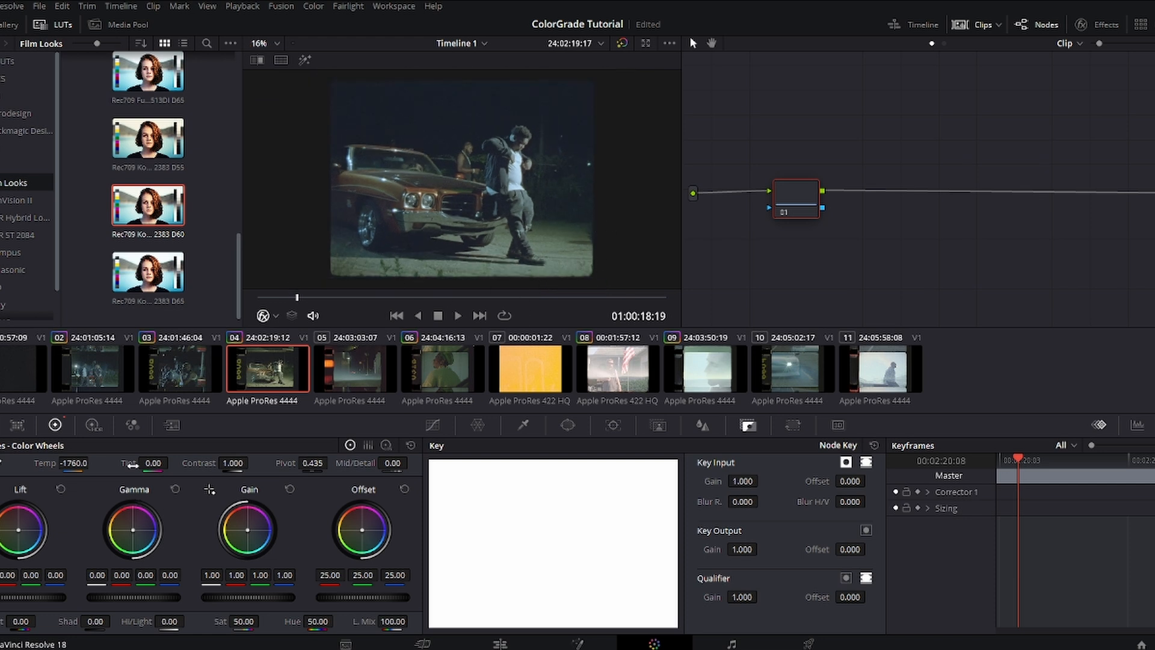
left_click_drag(153, 466, 172, 462)
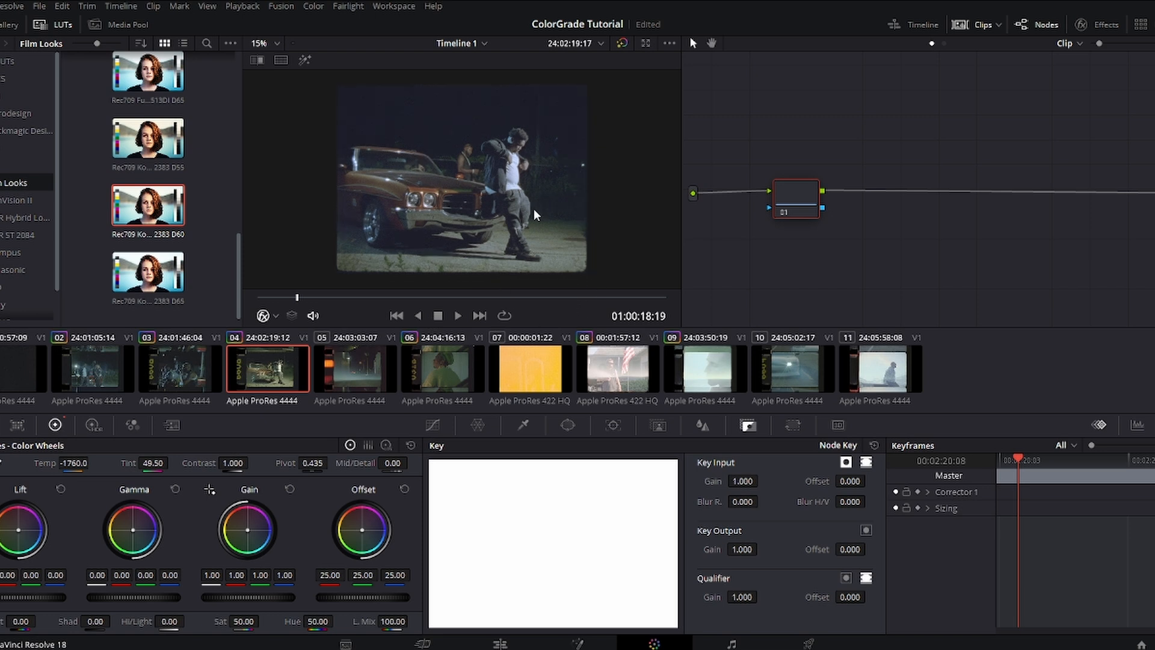
scroll(533, 208, "down", 1)
scroll(533, 209, "up", 1)
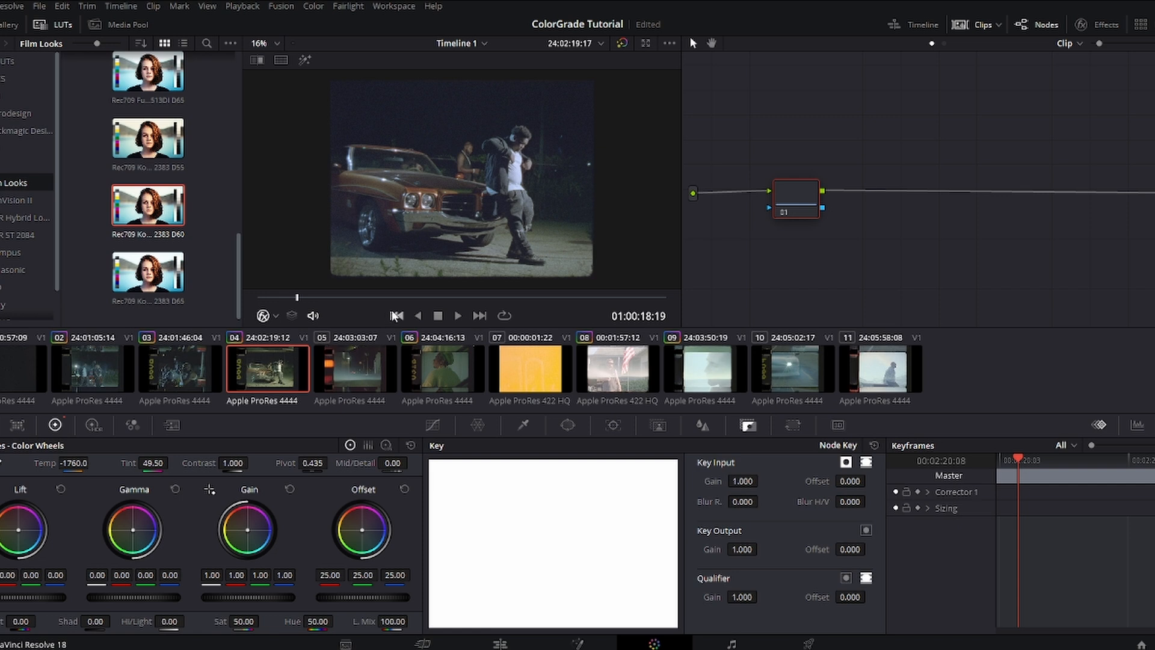
Add serial node 02 to the car shot with contrast 1.150 and midtone detail 15.50, reviewing it across the clip
key("alt+s")
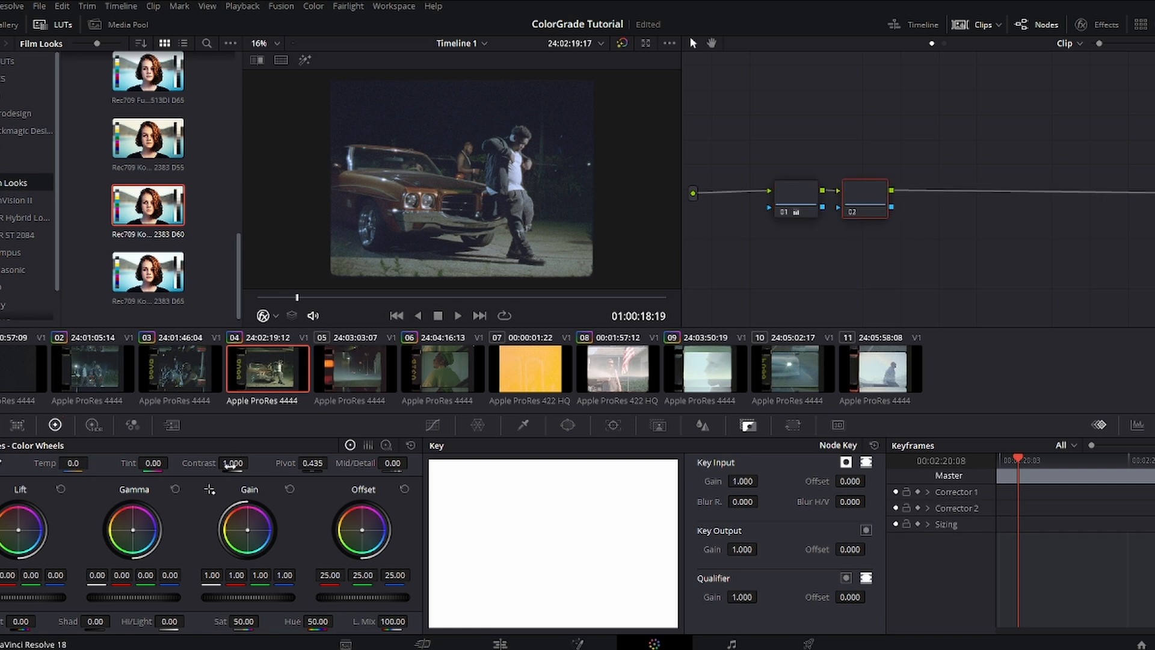
mouse_move(252, 462)
left_mouse_down()
mouse_move(276, 462)
mouse_move(265, 462)
left_mouse_up()
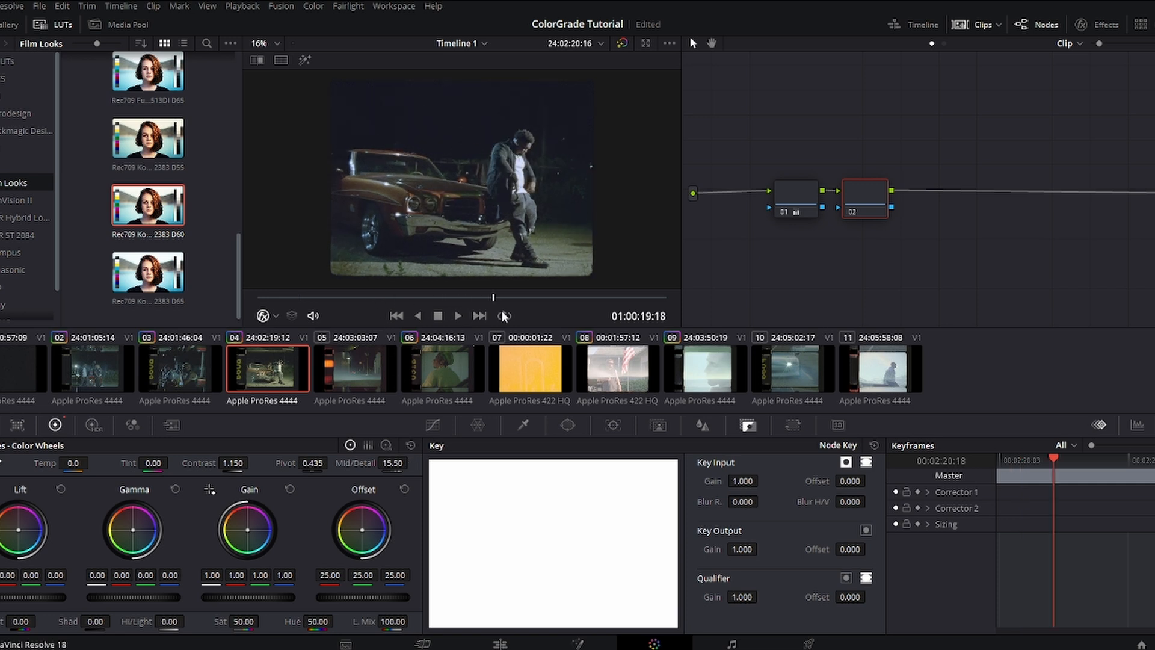
left_click(281, 297)
left_click_drag(281, 298, 531, 306)
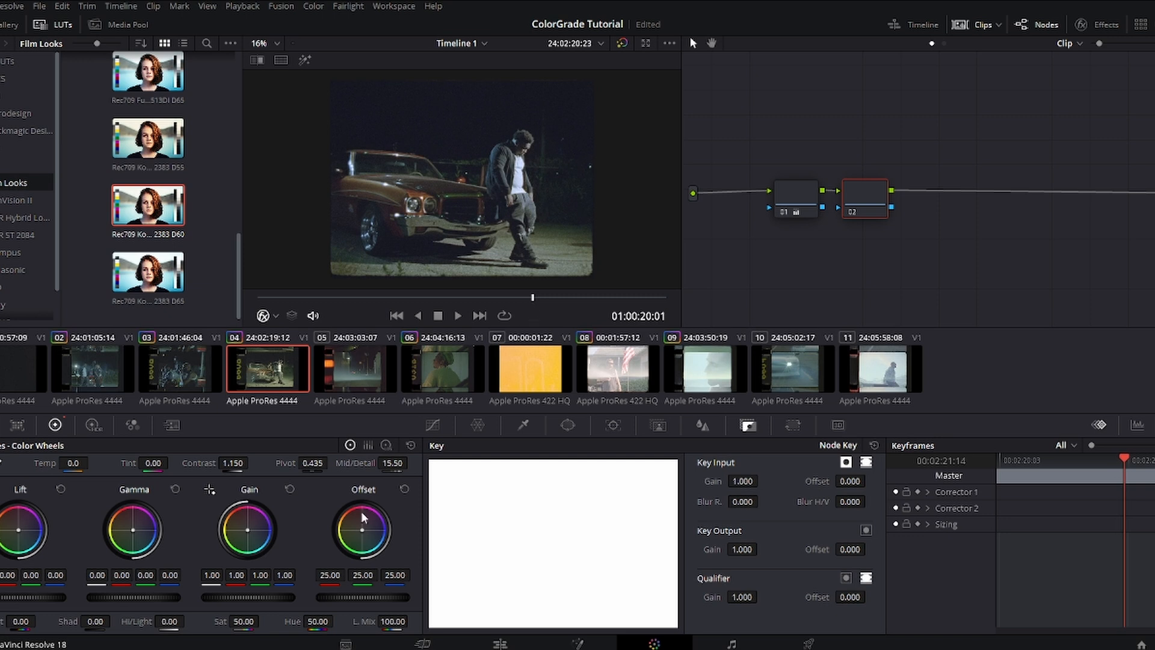
Raise node 02's midtone detail to 18.00 and inspect the car and man up close
left_click_drag(393, 470, 412, 462)
scroll(497, 215, "up", 2)
scroll(512, 216, "down", 3)
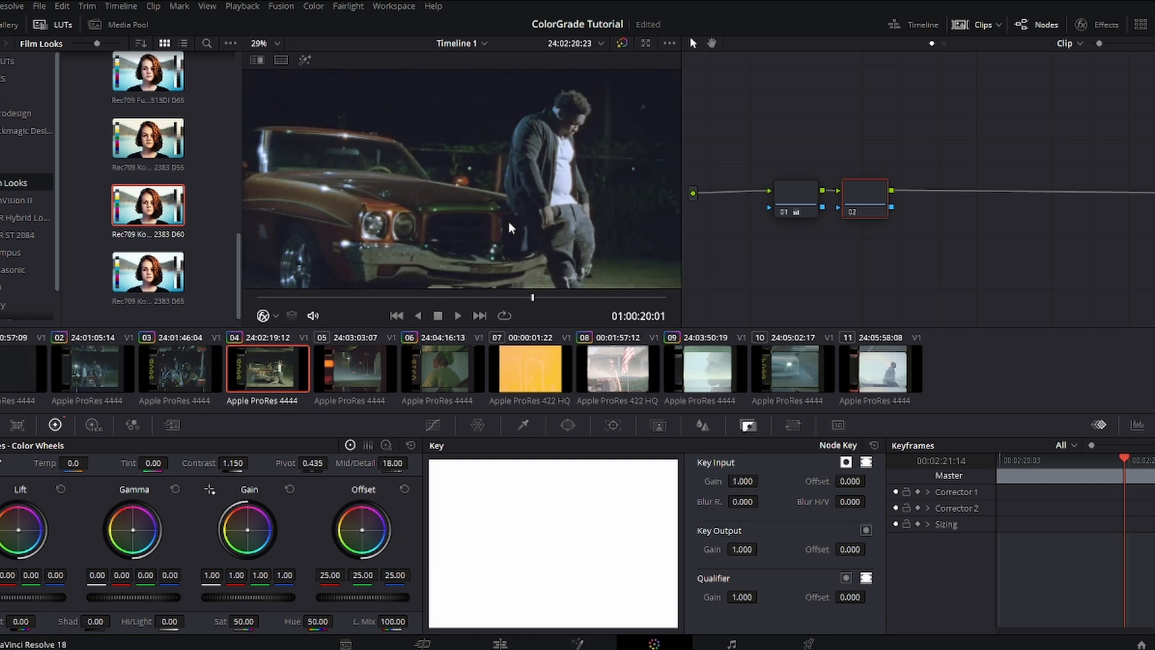
scroll(515, 228, "up", 1)
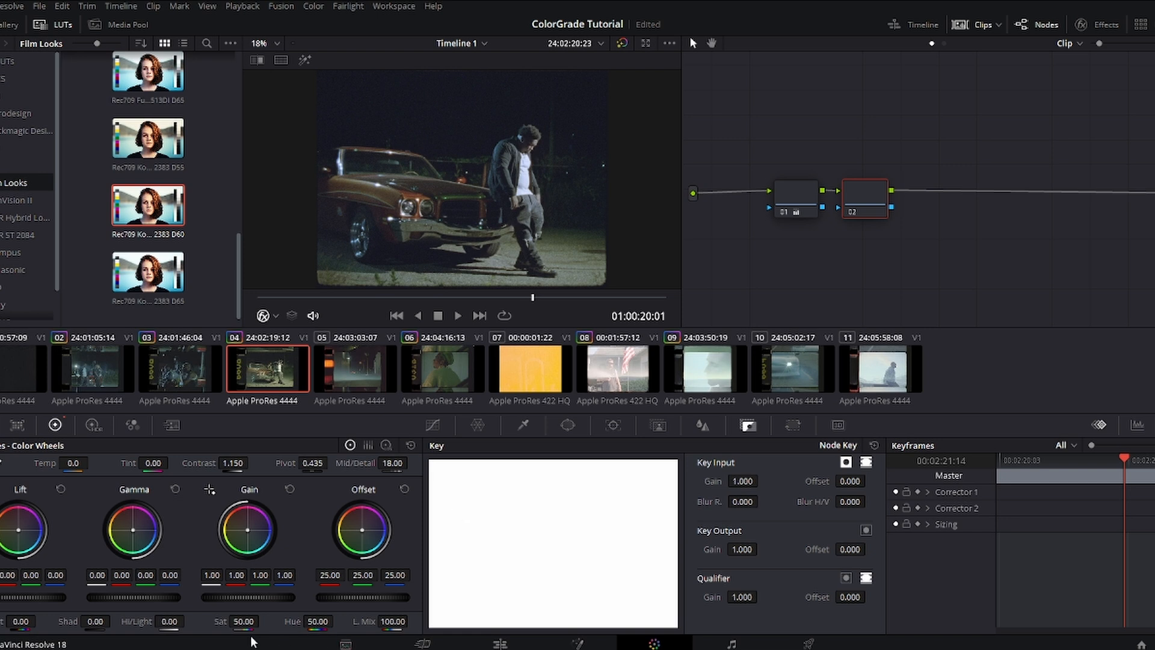
Increase node 02's saturation to 61.60 and review the car shot at several frames
left_click_drag(244, 626, 263, 620)
left_click_drag(514, 297, 616, 358)
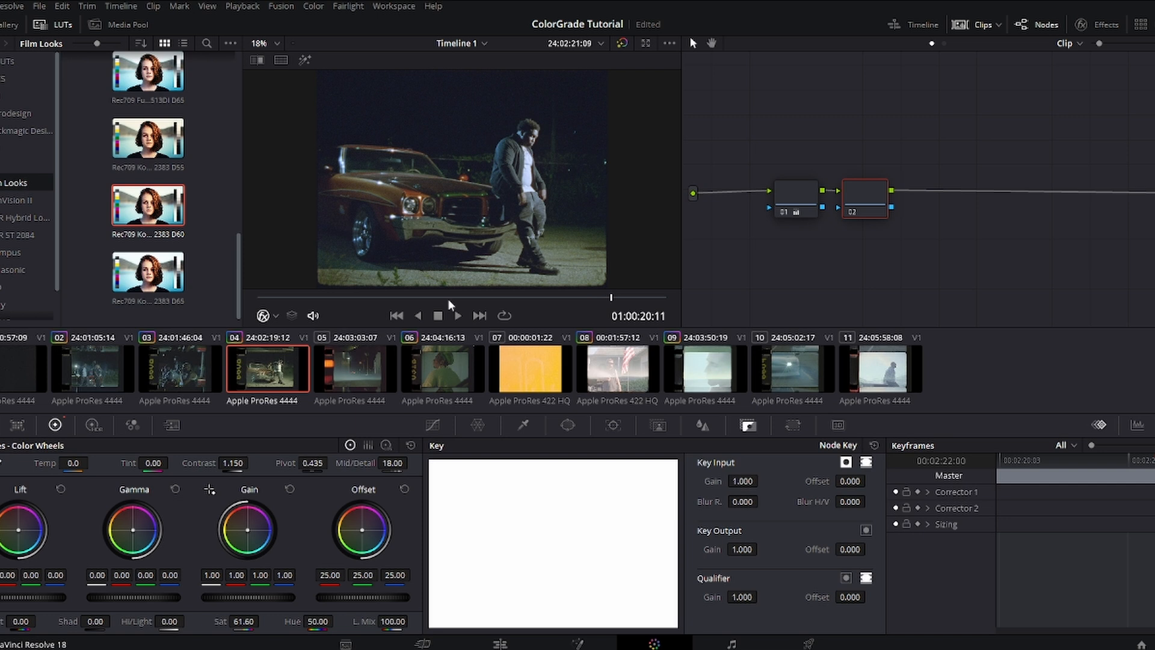
left_click_drag(451, 297, 476, 316)
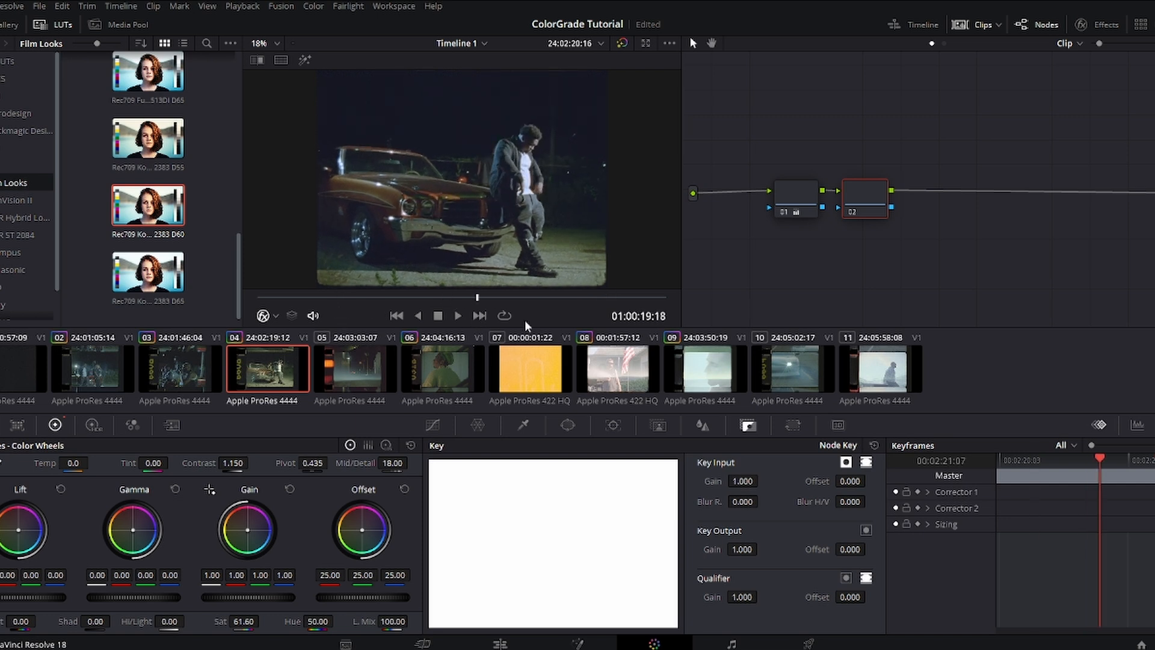
left_click_drag(537, 297, 570, 299)
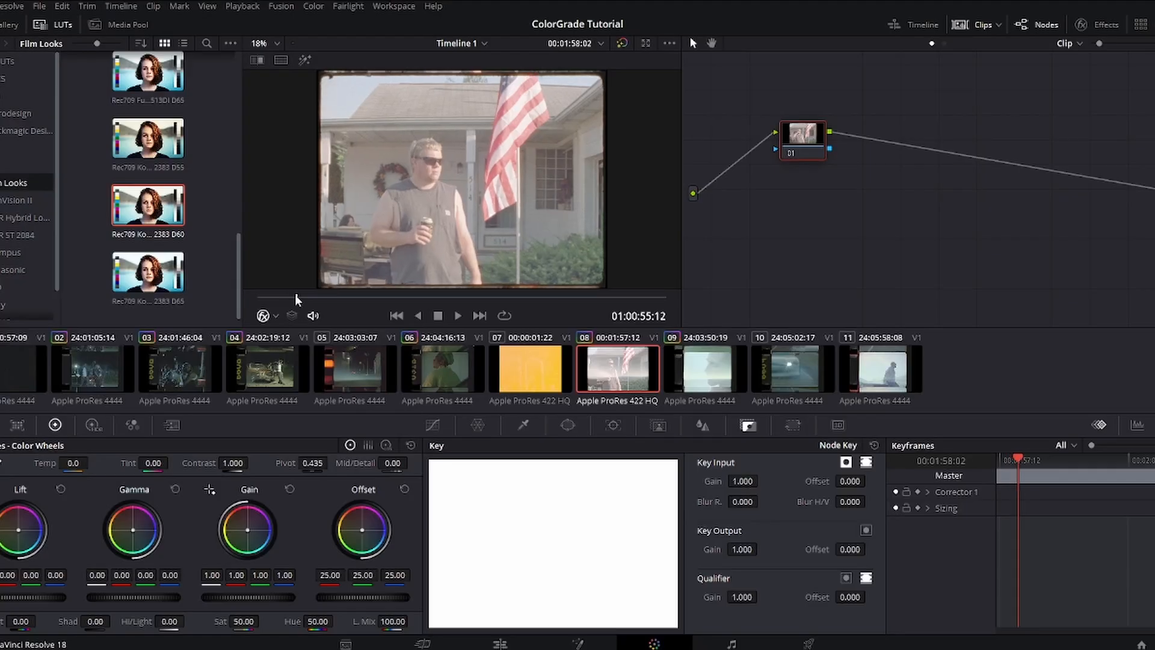
On clip 08, add serial node 02 and lower node 01's global exposure to about -1.06 in the HDR wheels
left_click_drag(295, 294, 326, 332)
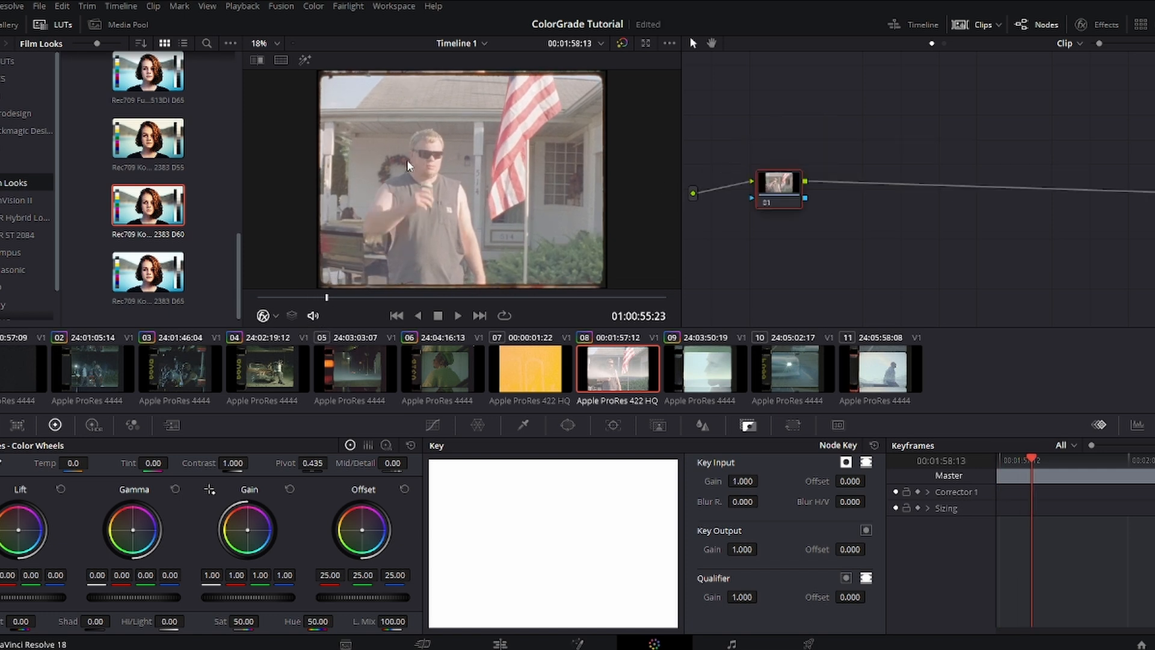
key("alt+s")
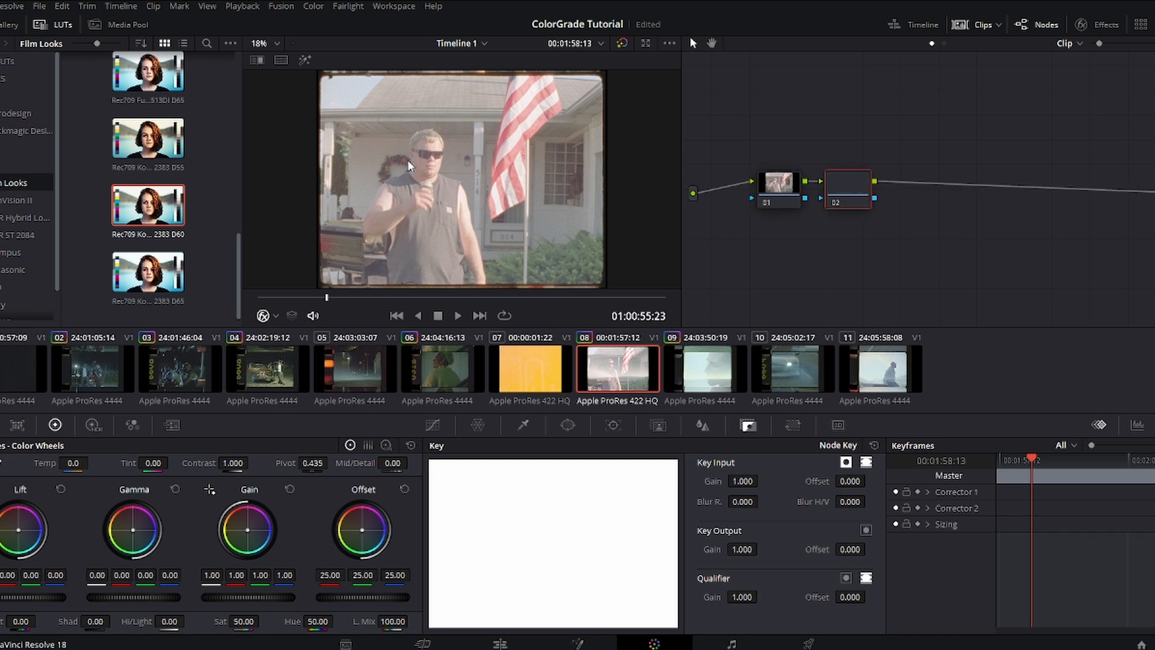
left_click(770, 184)
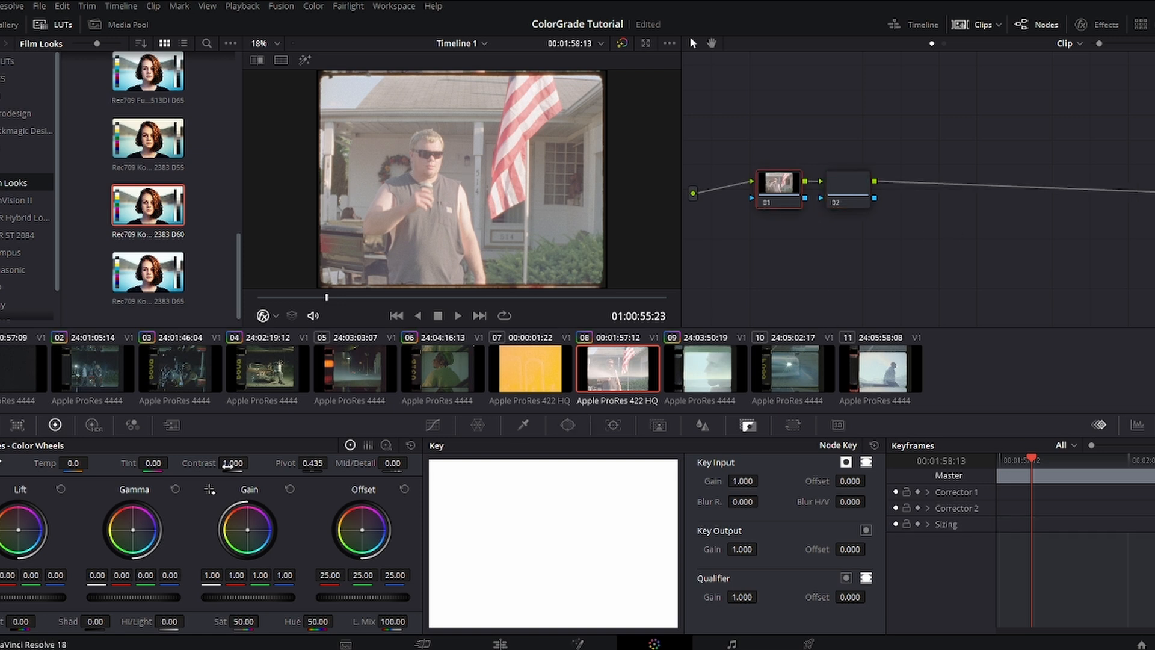
left_click(103, 419)
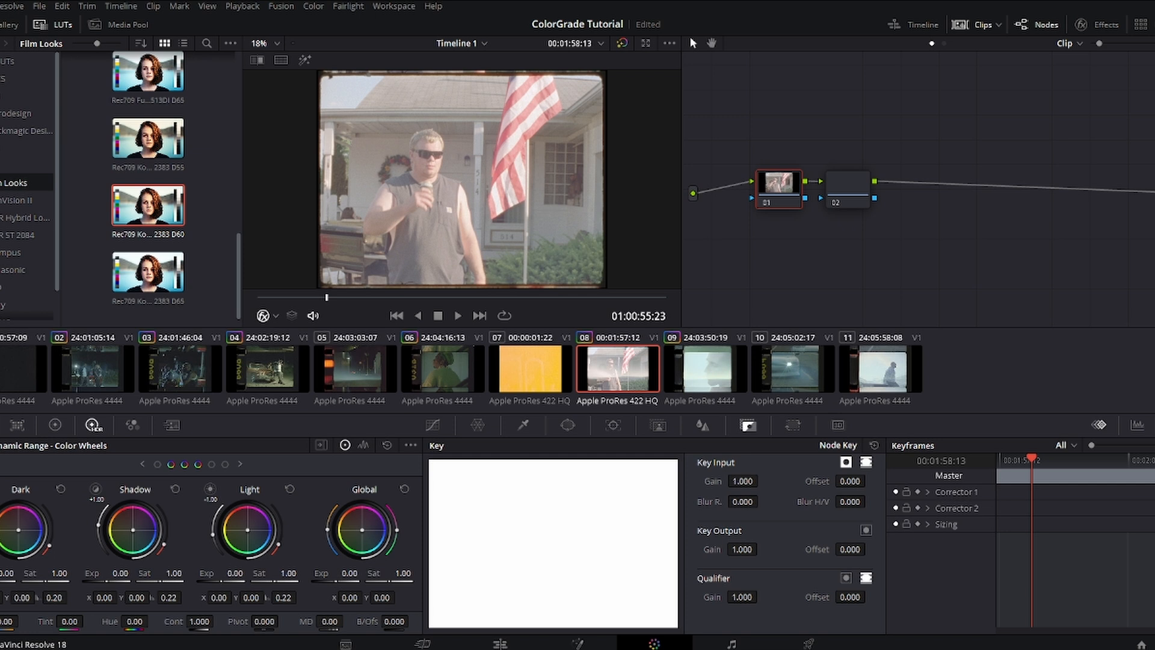
left_click_drag(348, 573, 322, 573)
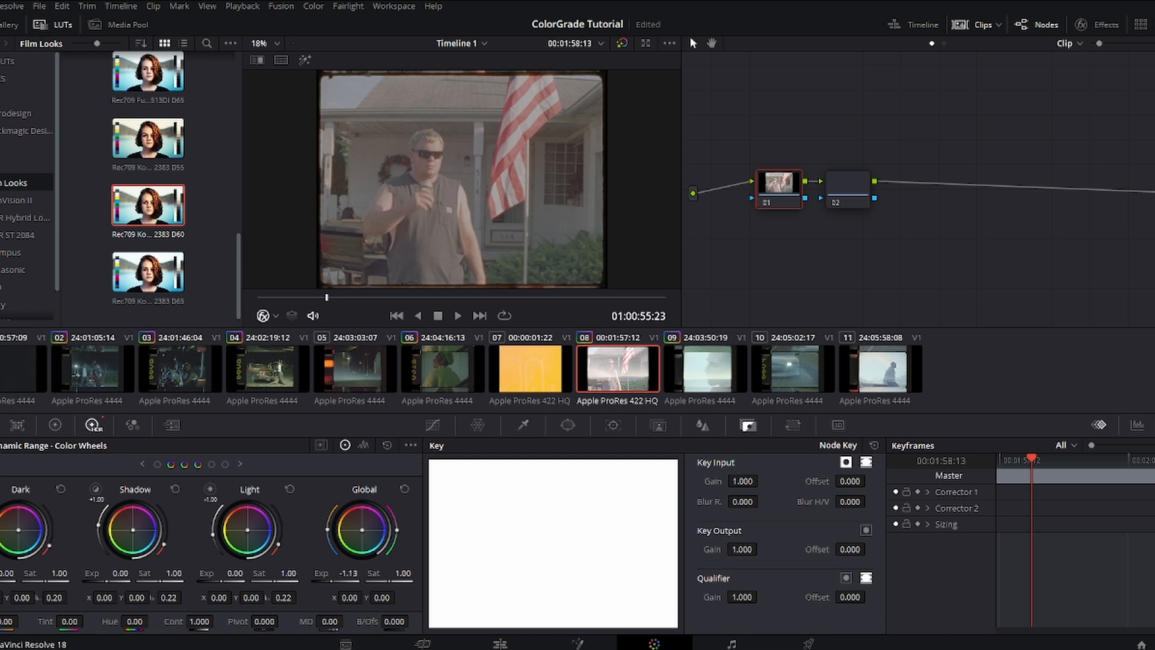
left_click_drag(403, 297, 301, 310)
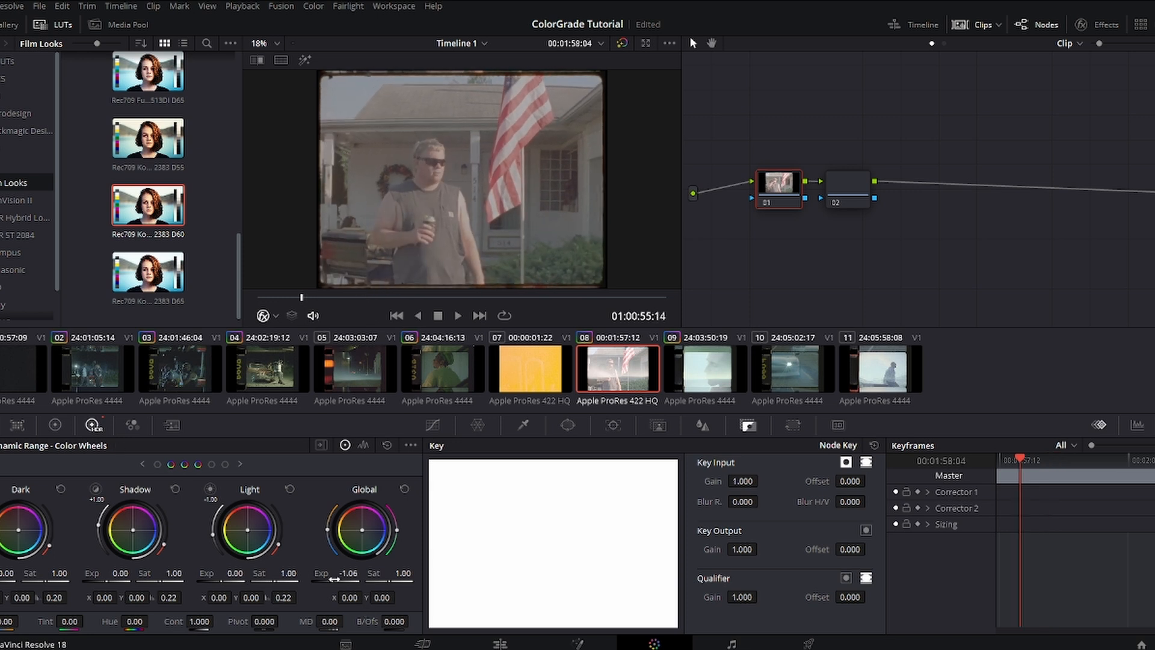
left_click_drag(335, 578, 337, 579)
Set node 01's overall lift to -0.04 and overall gain to 1.14 in the primary color wheels
left_click(48, 424)
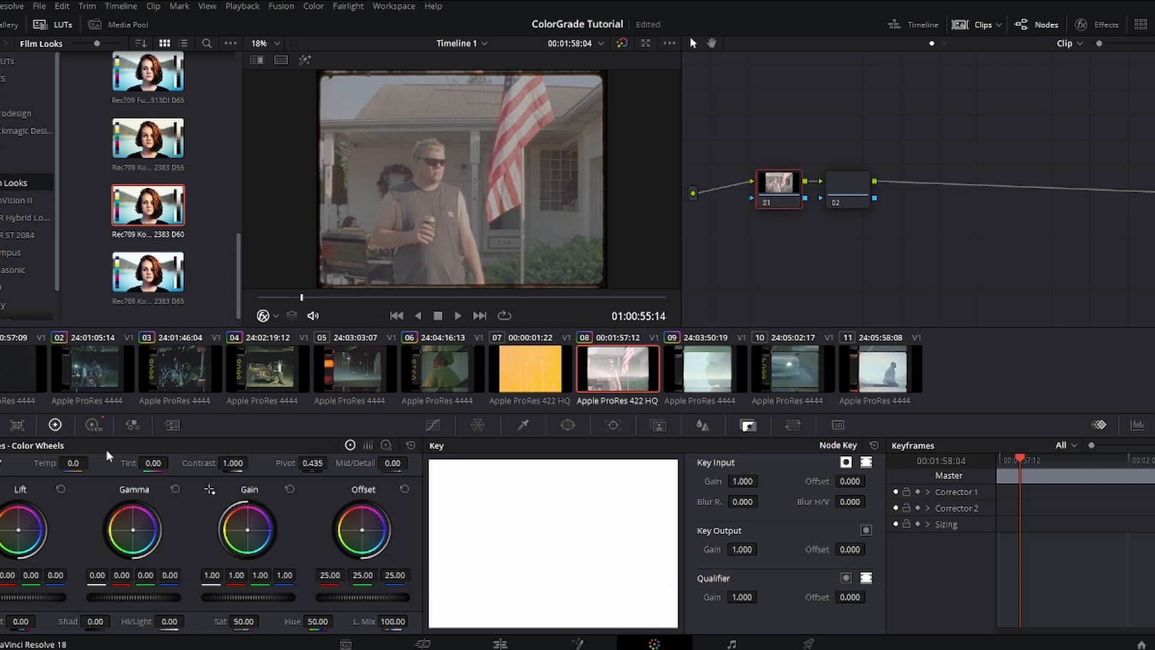
mouse_move(246, 594)
left_mouse_down()
mouse_move(224, 594)
mouse_move(242, 594)
left_mouse_up()
left_click_drag(33, 597, 26, 597)
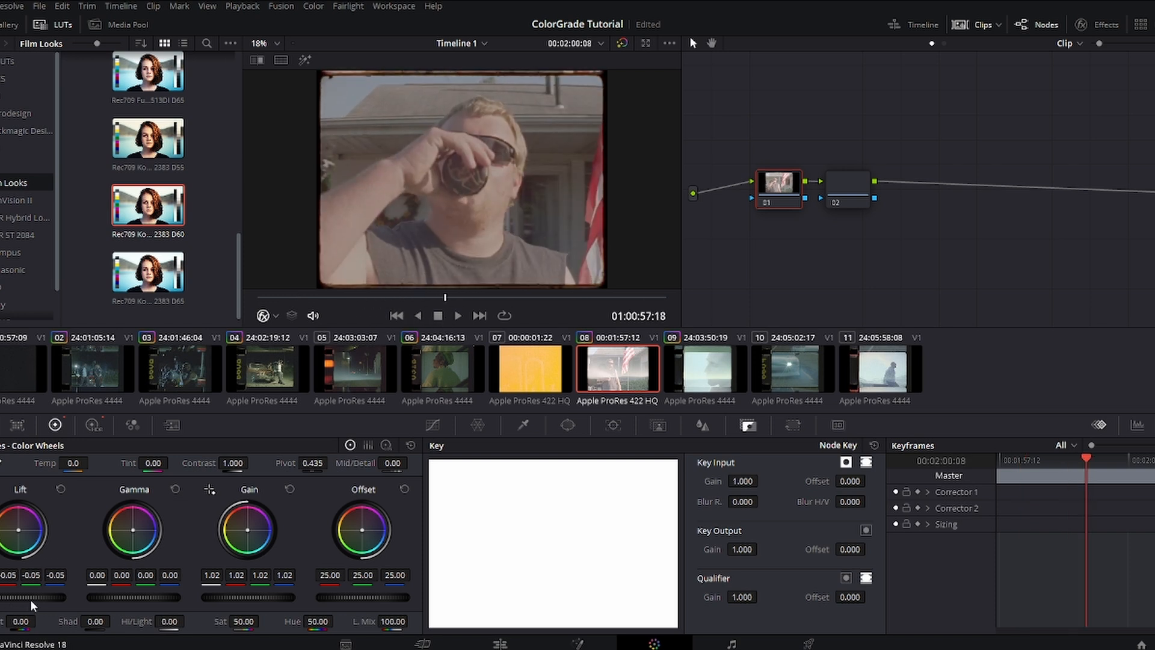
left_click_drag(31, 600, 34, 597)
left_click_drag(264, 594, 288, 595)
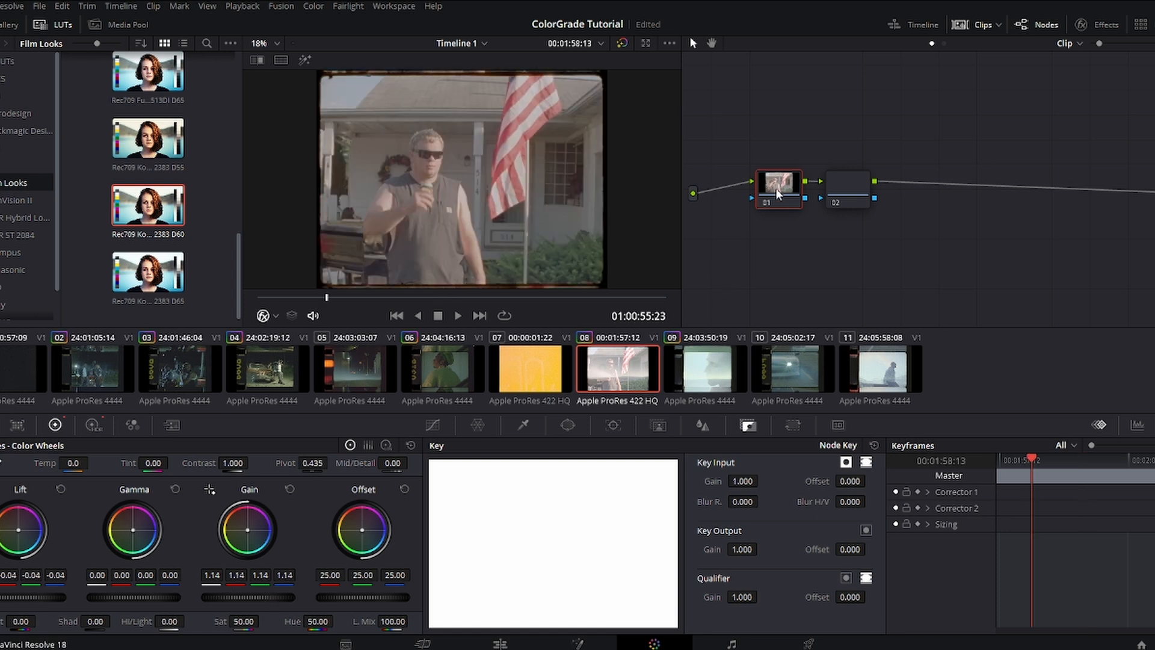
Compare clip 08 with and without node 01's correction at 01:00:56:04, leaving the node enabled
left_click_drag(352, 303, 475, 297)
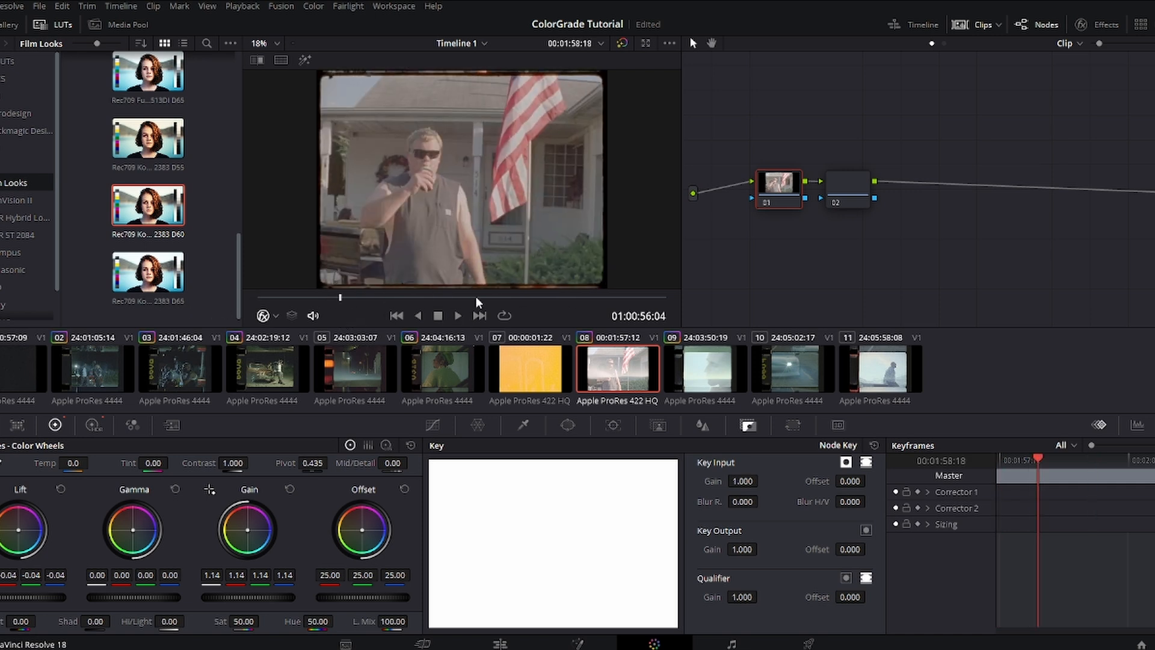
left_click(766, 202)
left_click(765, 202)
left_click(766, 202)
left_click(766, 202)
left_click(766, 202)
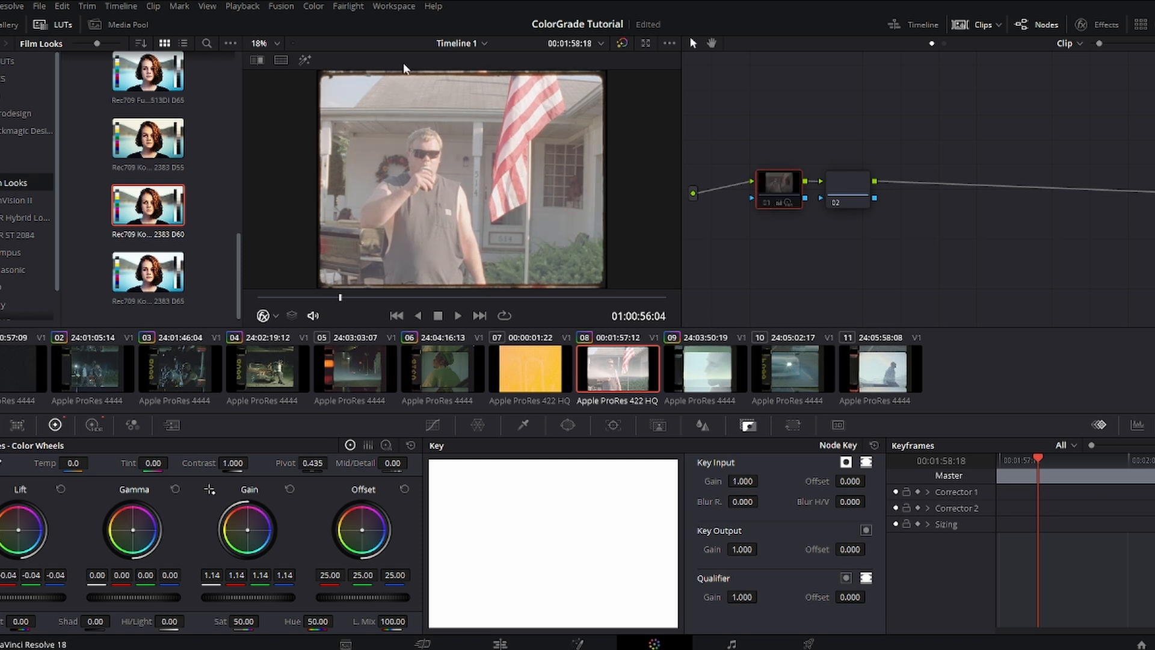
left_click(765, 203)
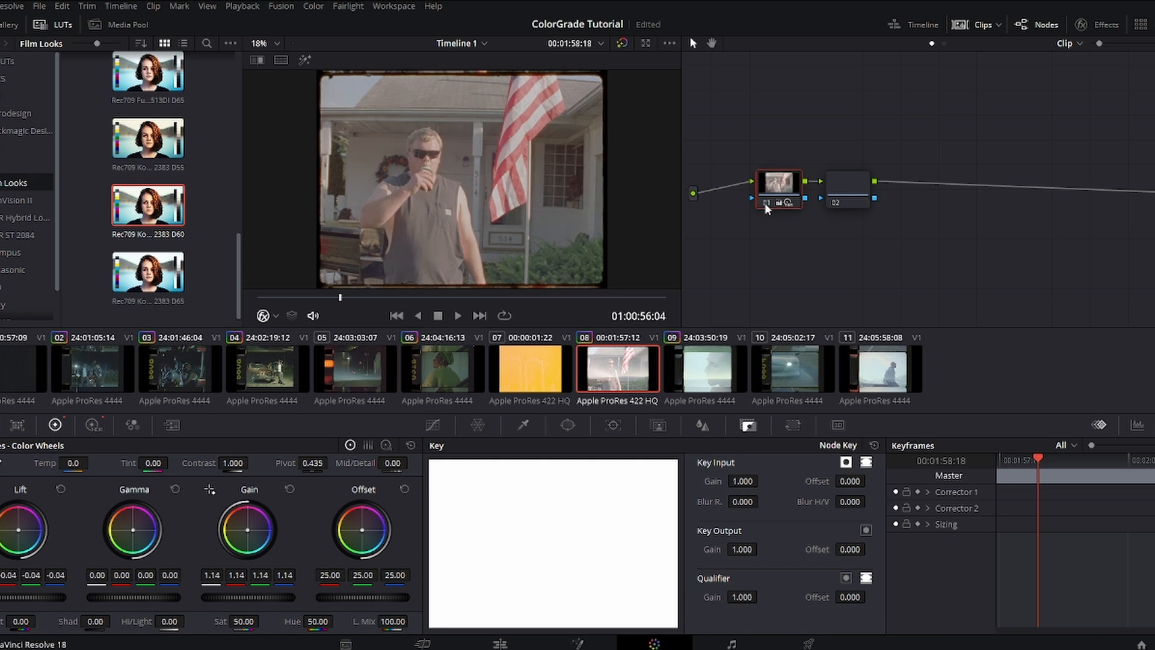
Compare clip 08 without node 01, then set node 02's contrast to 1.154, mid/detail to 17 and saturation to 55.60
left_click(843, 176)
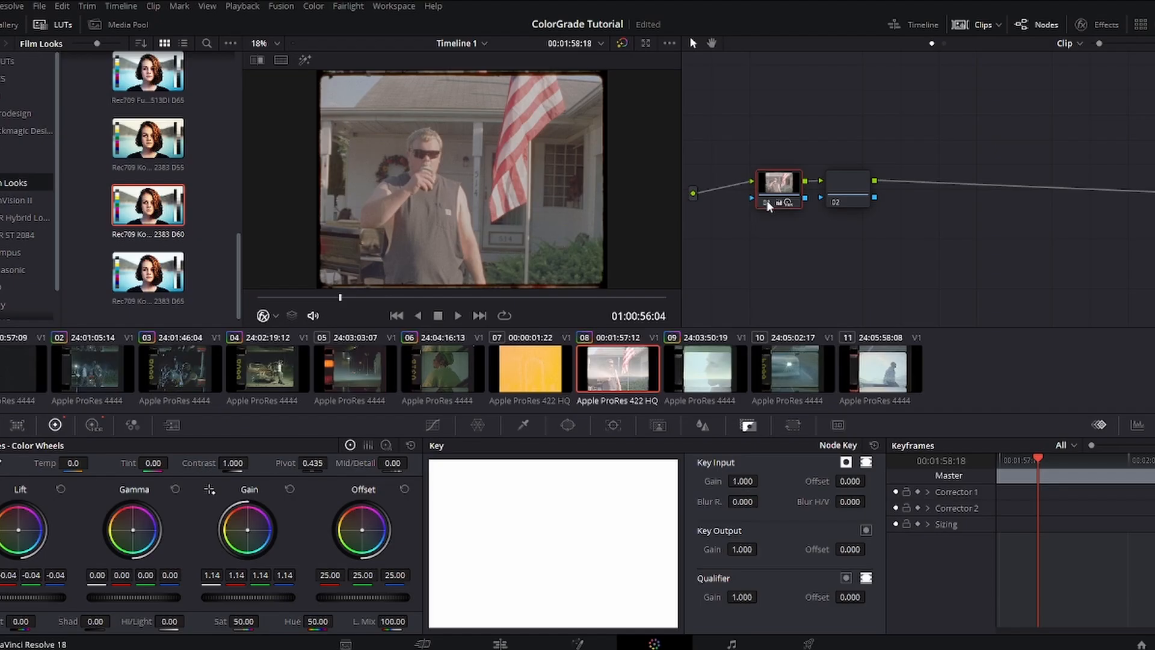
left_click(766, 200)
left_click(766, 200)
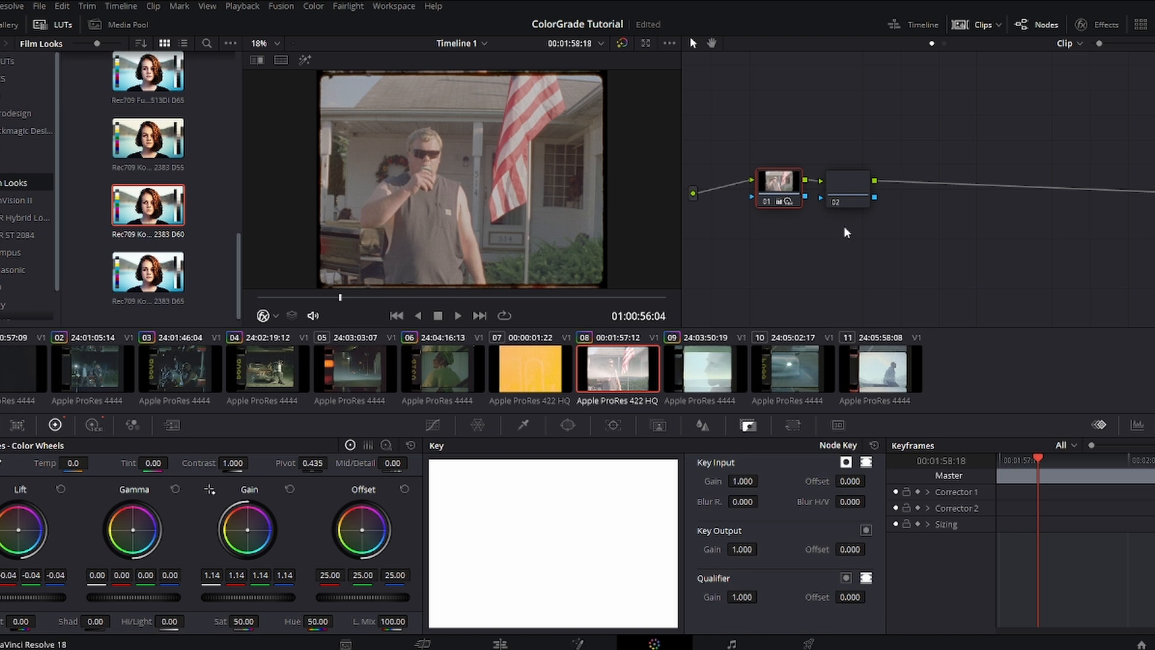
left_click(856, 183)
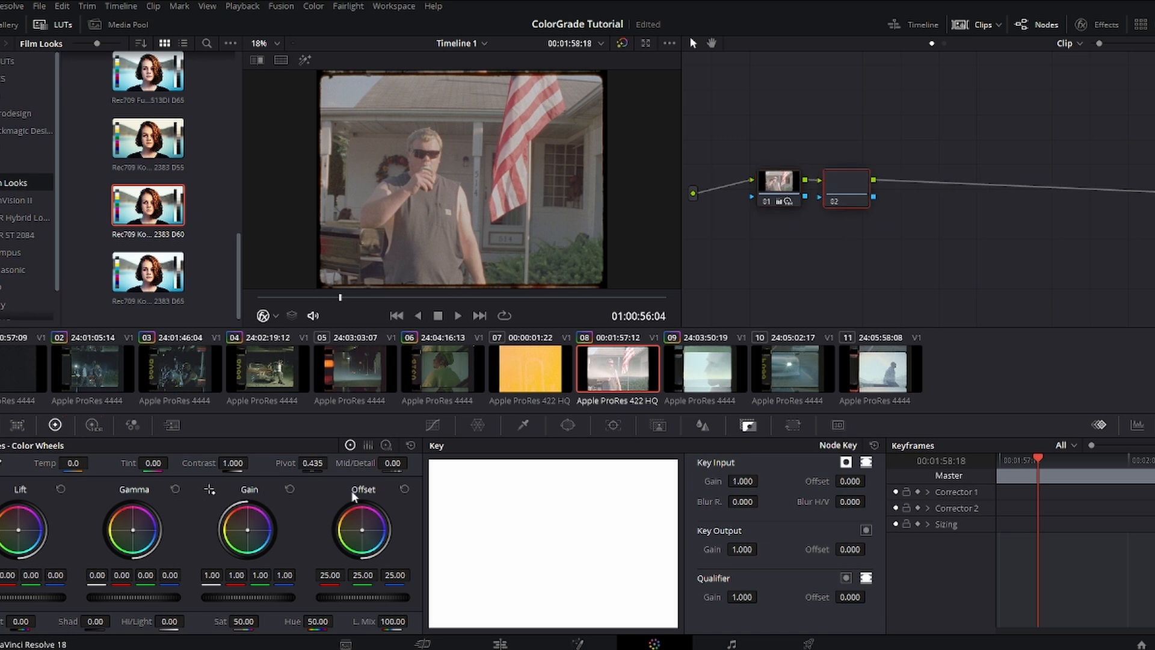
left_click_drag(216, 463, 248, 463)
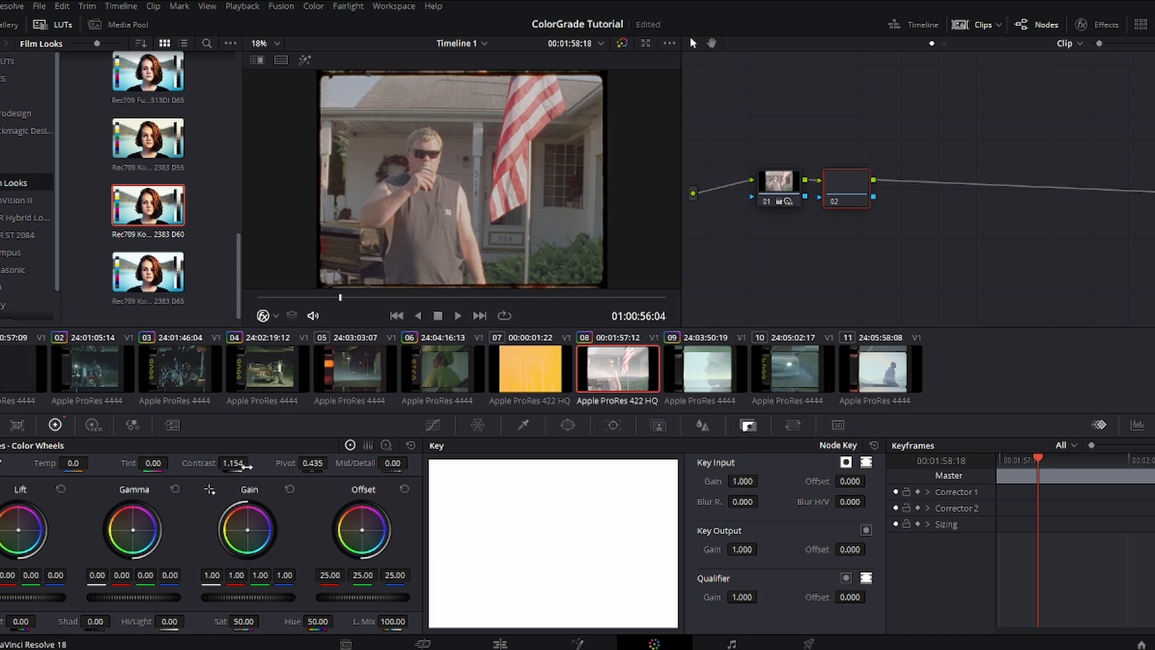
left_click_drag(358, 463, 376, 462)
left_click_drag(243, 621, 239, 621)
Scrub and play clip 08 from its start to review the grade across the shot
left_click_drag(389, 296, 216, 291)
key("space")
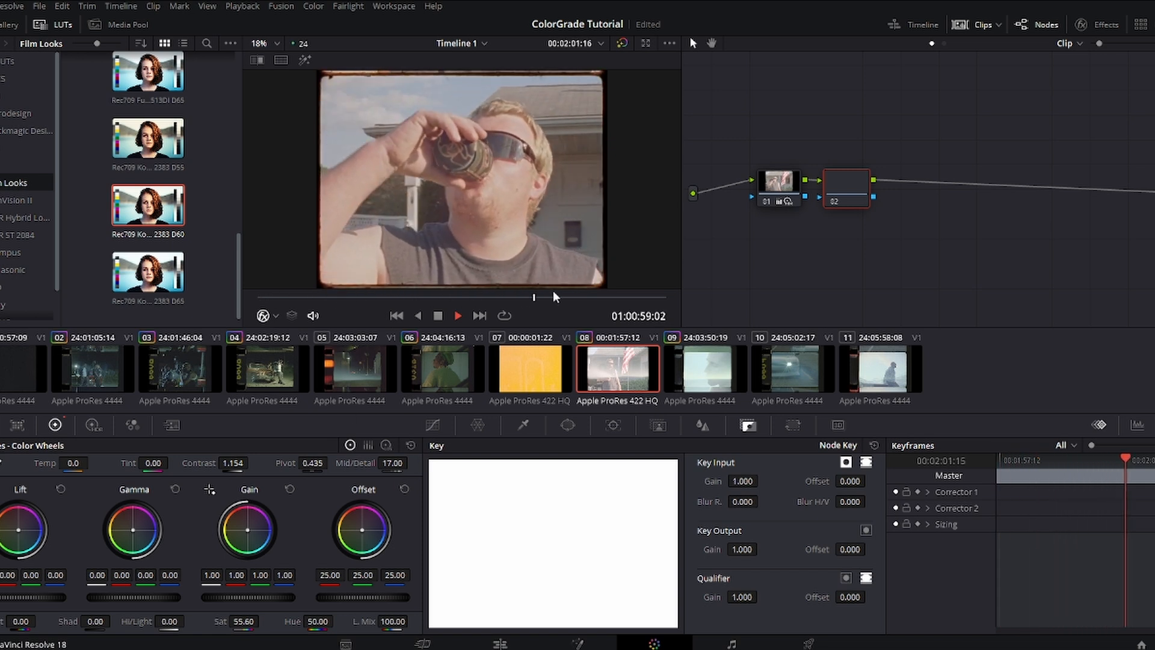
left_click_drag(570, 295, 196, 316)
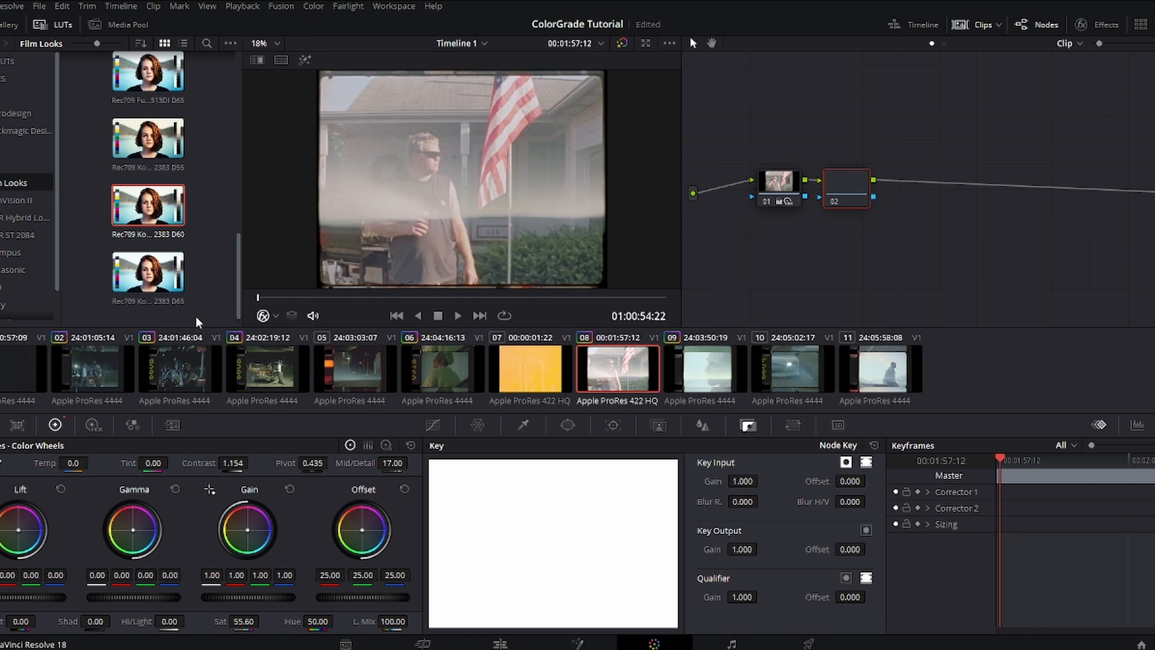
key("space")
key("space")
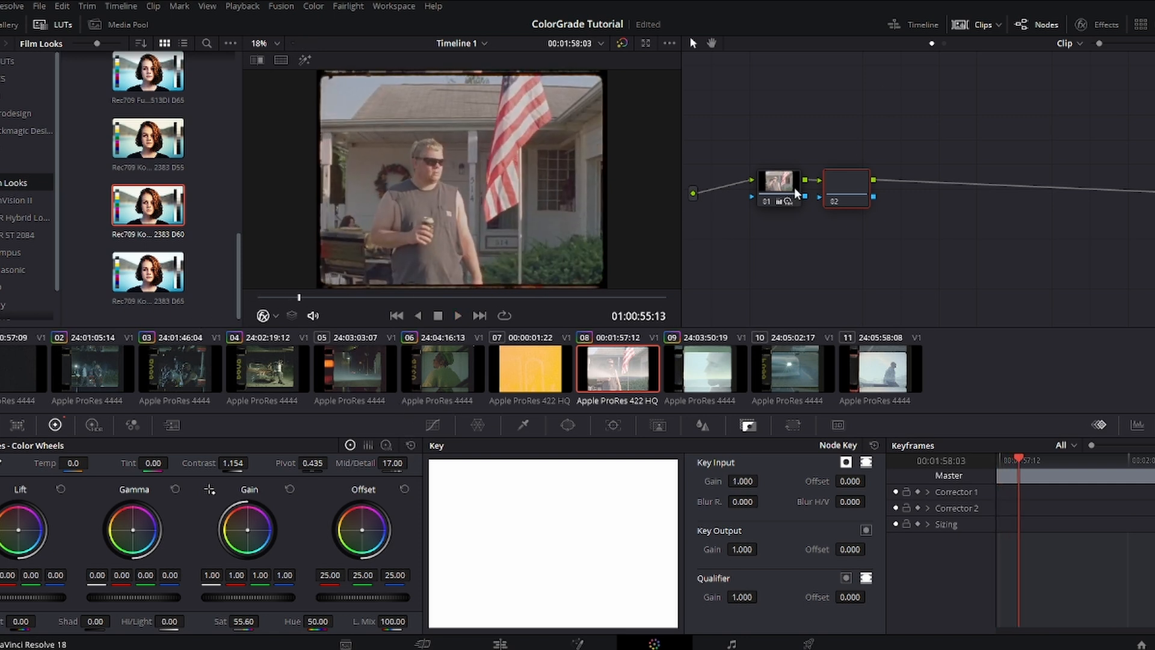
Add serial node 03 to clip 08, try a temperature shift on it and reset the temperature to 0
key("alt+s")
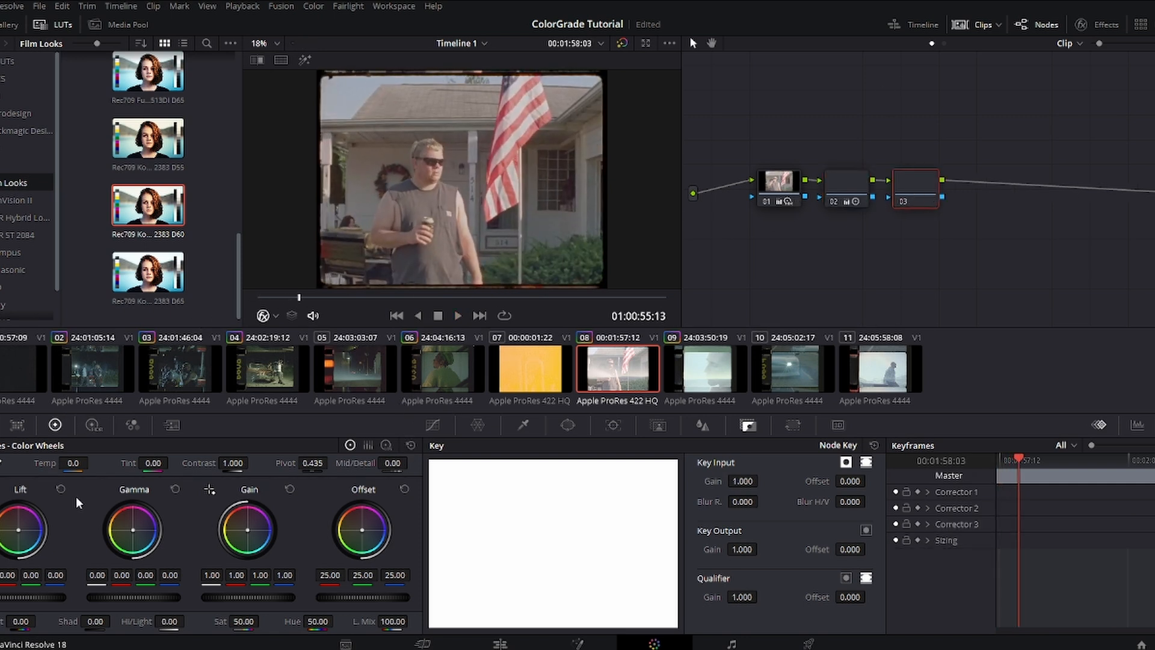
mouse_move(77, 467)
left_mouse_down()
mouse_move(92, 464)
mouse_move(75, 463)
left_mouse_up()
double_click(78, 463)
type("0")
key("Return")
key("space")
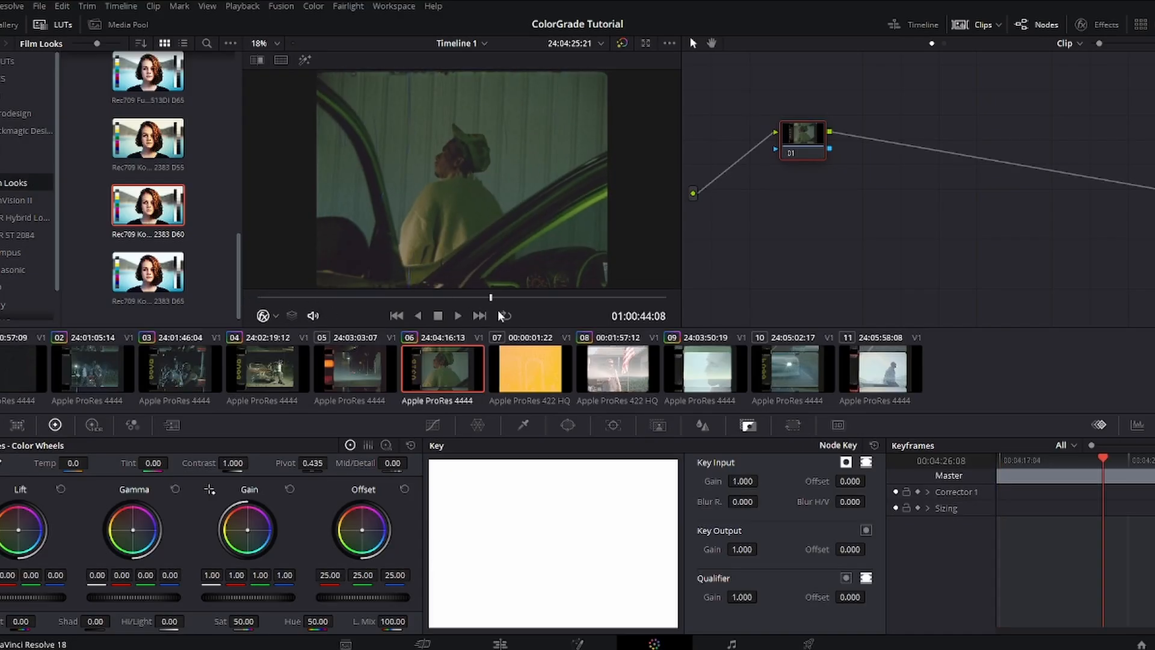
On clip 06, add serial node 02 and raise node 01's global exposure to roughly 0.44 in the HDR wheels
left_click_drag(569, 312, 475, 320)
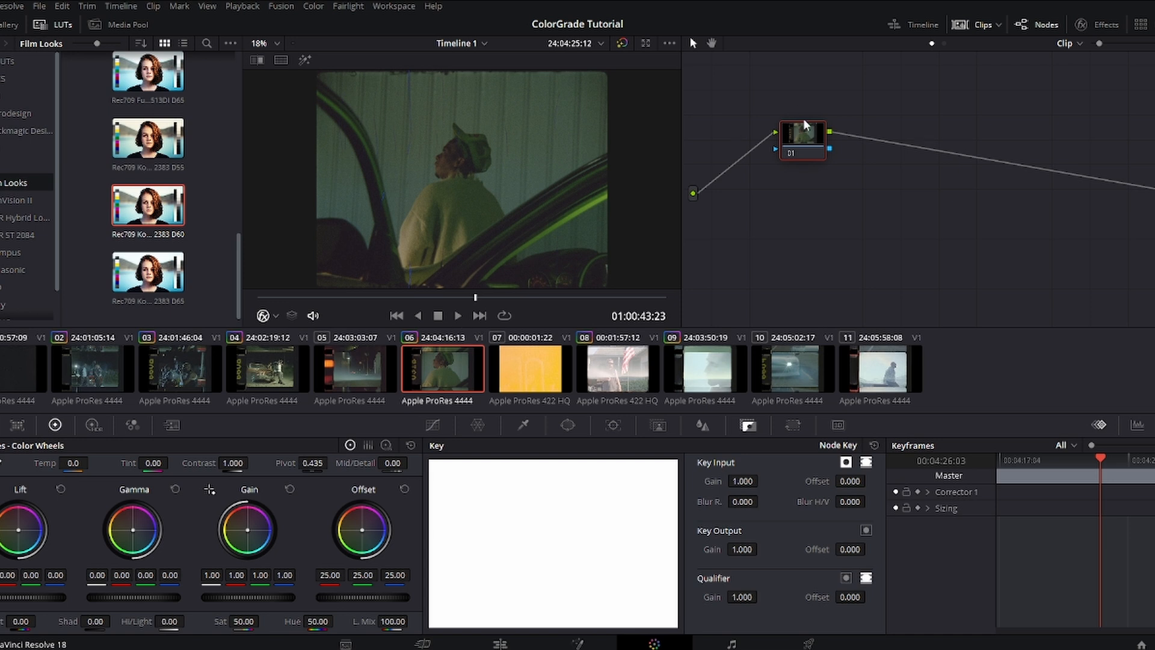
key("alt+s")
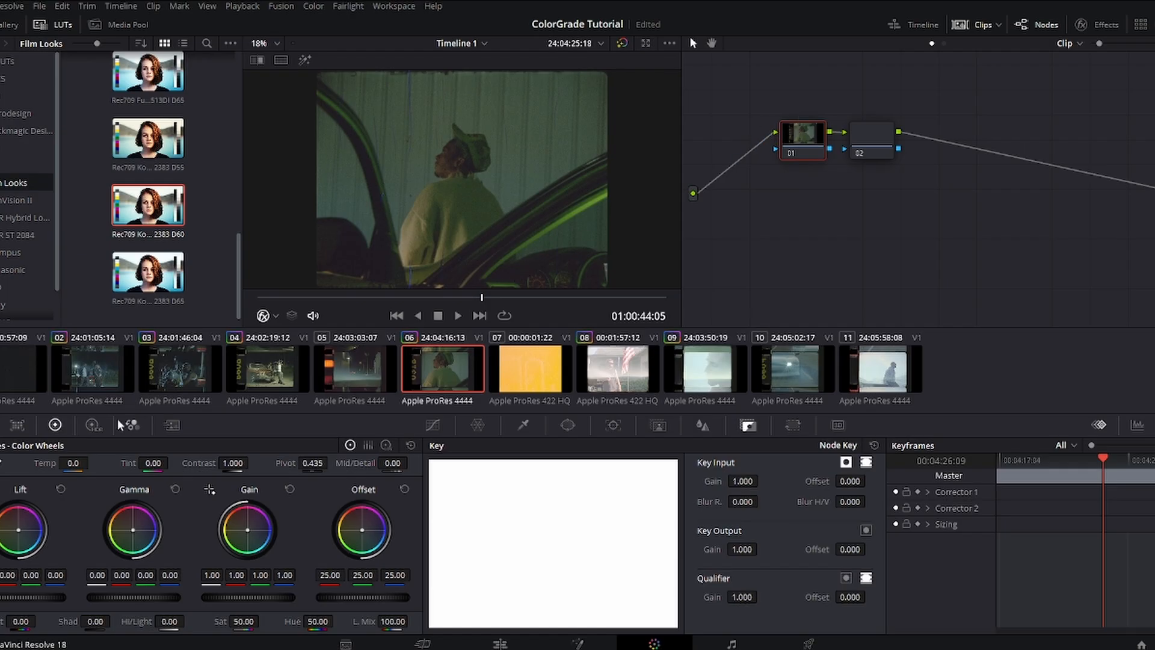
left_click(94, 426)
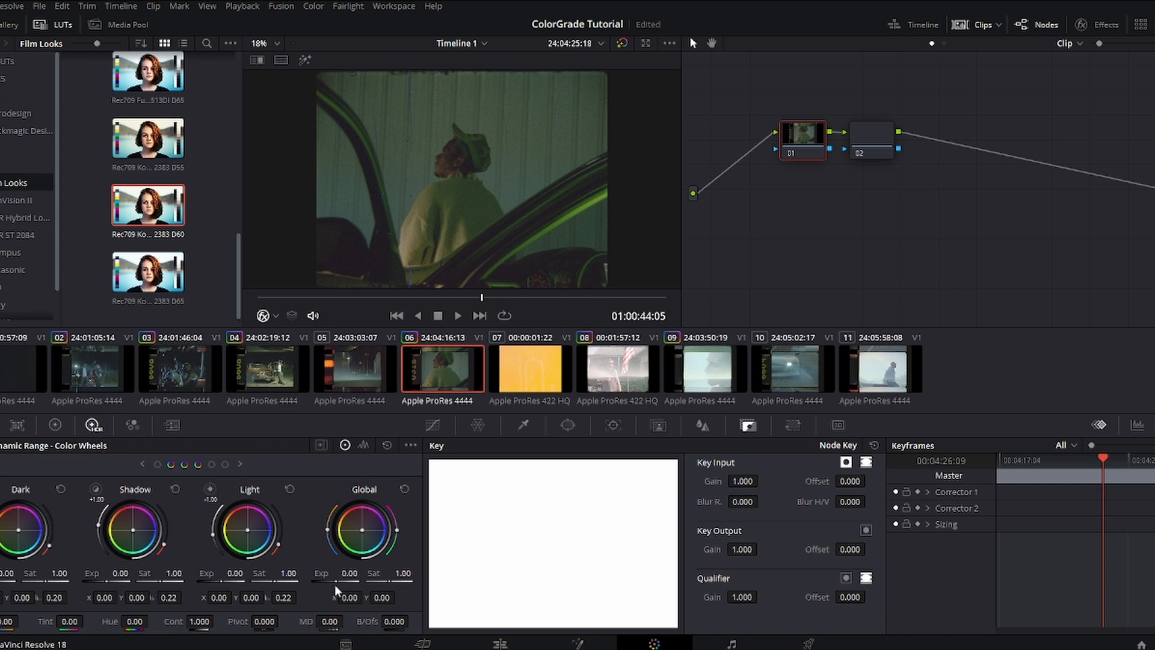
left_click_drag(335, 577, 359, 578)
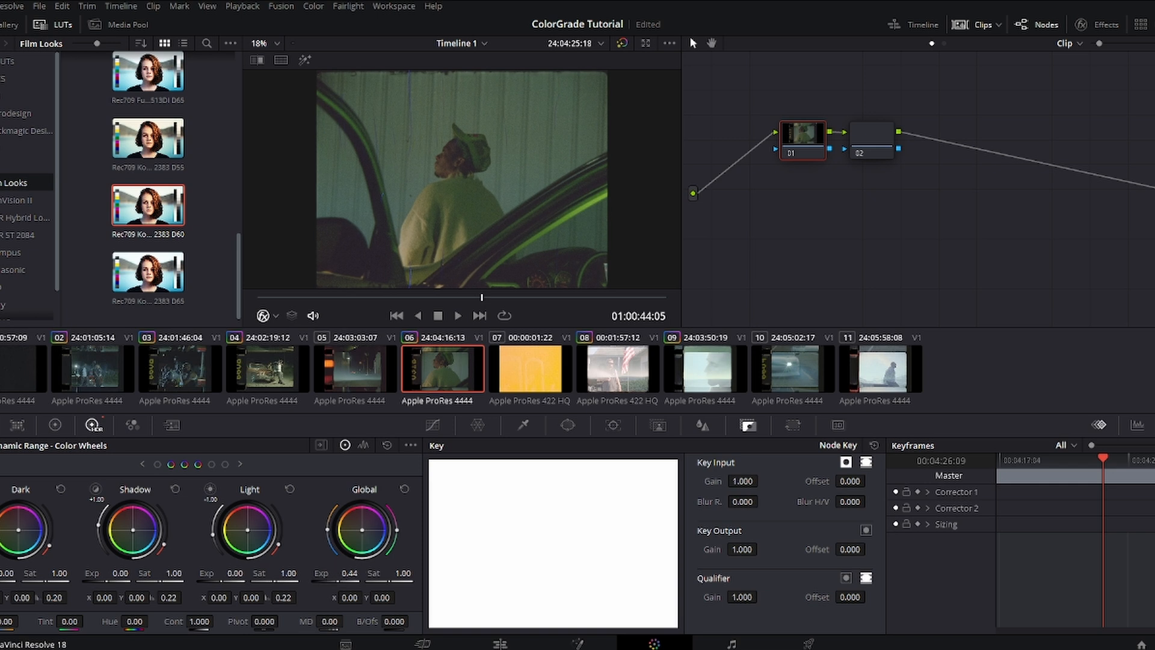
left_click_drag(351, 578, 355, 573)
Set node 01's overall lift to -0.02 and raise its overall gain to just above 1.14 in the primary color wheels
left_click(55, 422)
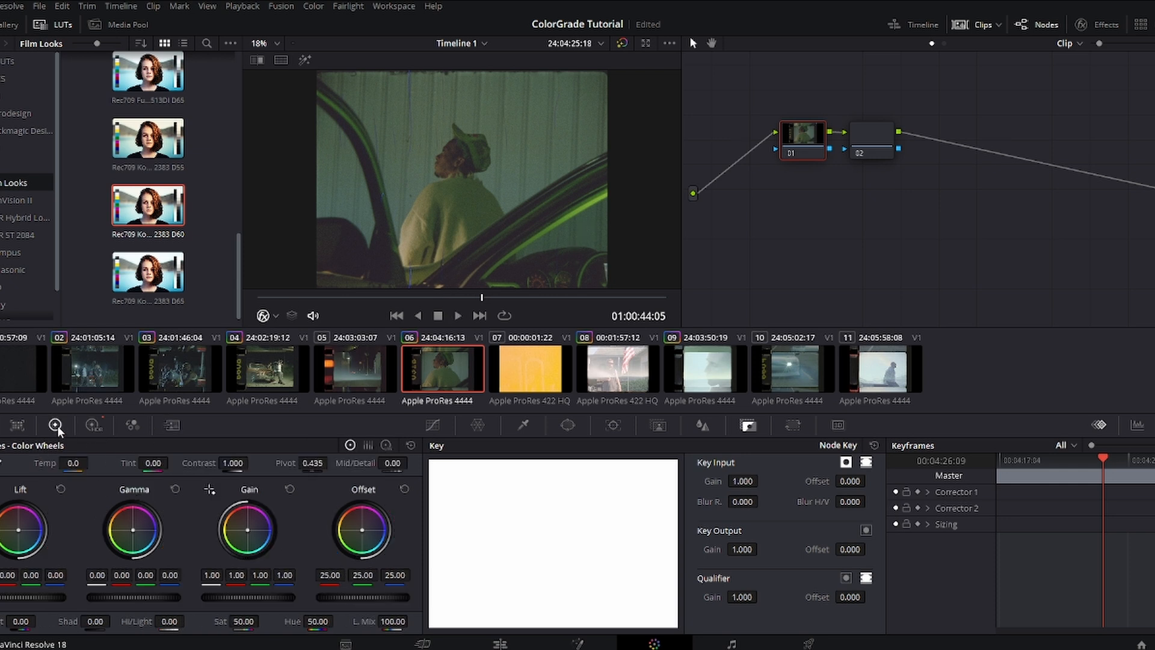
mouse_move(242, 597)
left_mouse_down()
mouse_move(264, 597)
mouse_move(256, 598)
left_mouse_up()
left_click_drag(23, 598, 14, 597)
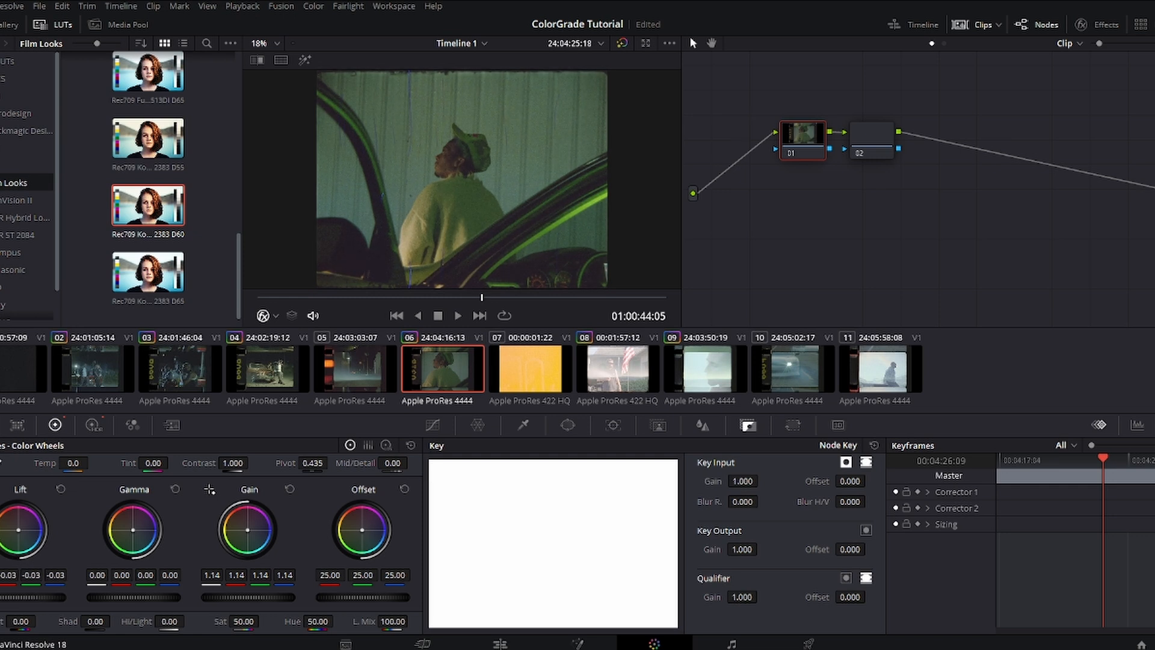
left_click_drag(352, 297, 551, 320)
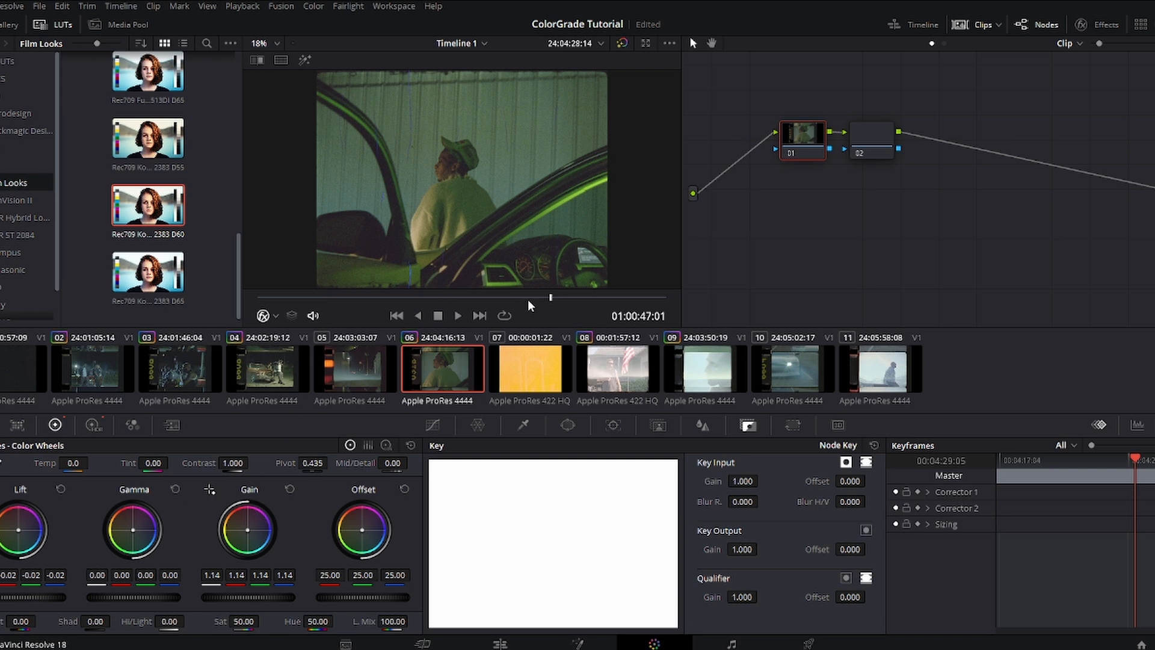
left_click_drag(248, 597, 262, 596)
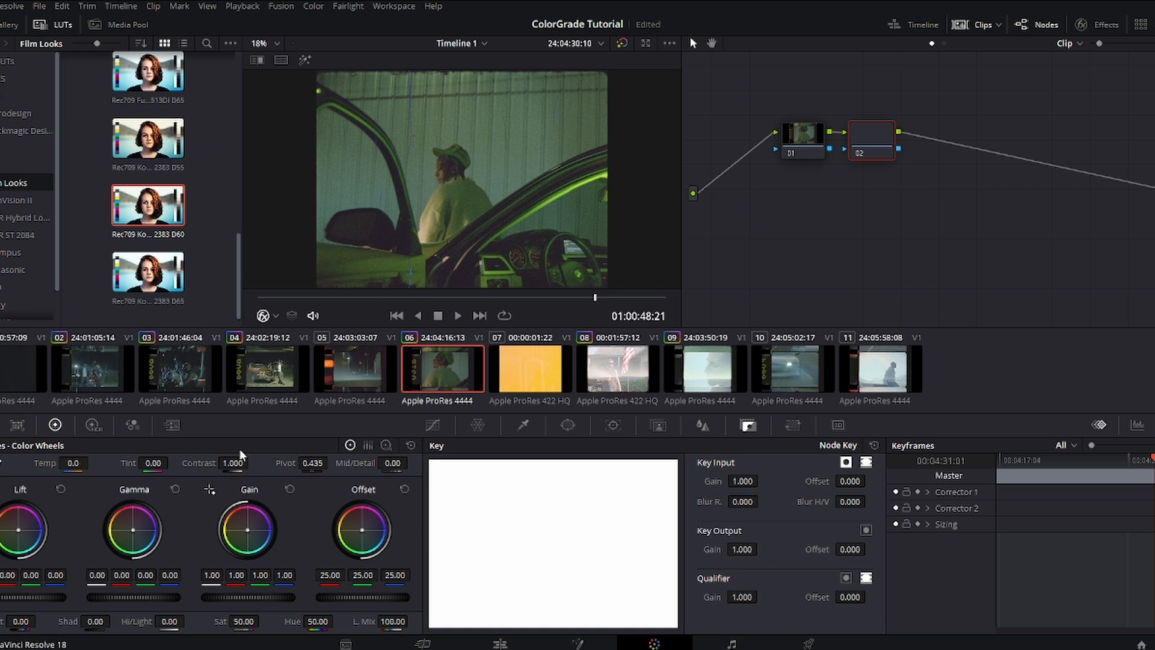
Set node 02's contrast to 1.042 and mid/detail to 15, try a saturation of 54.40 and return it to 50
left_click_drag(233, 463, 252, 463)
double_click(392, 462)
type("15")
key("Return")
left_click_drag(568, 297, 416, 337)
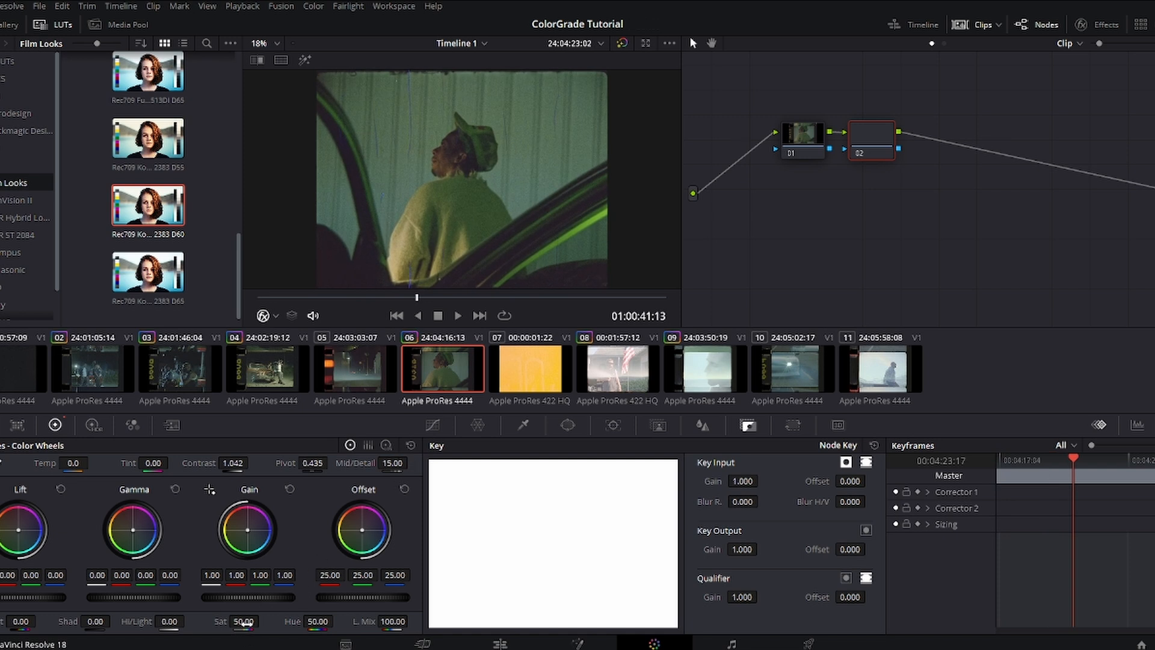
mouse_move(244, 622)
left_mouse_down()
mouse_move(263, 621)
mouse_move(244, 624)
left_mouse_up()
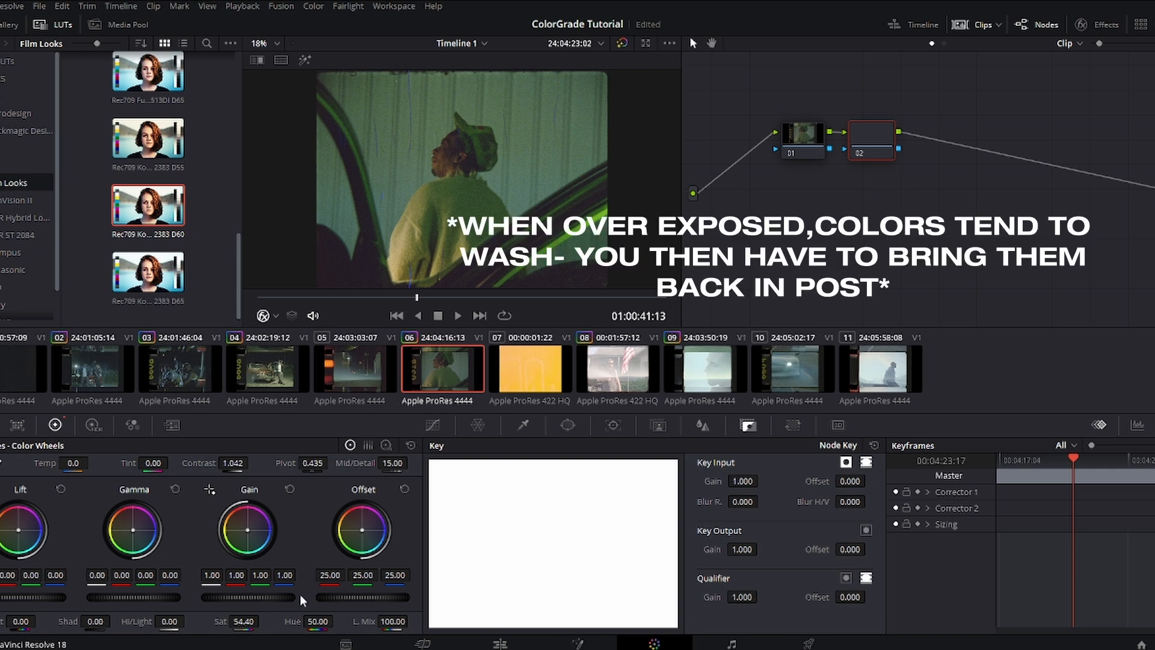
left_click_drag(243, 621, 231, 621)
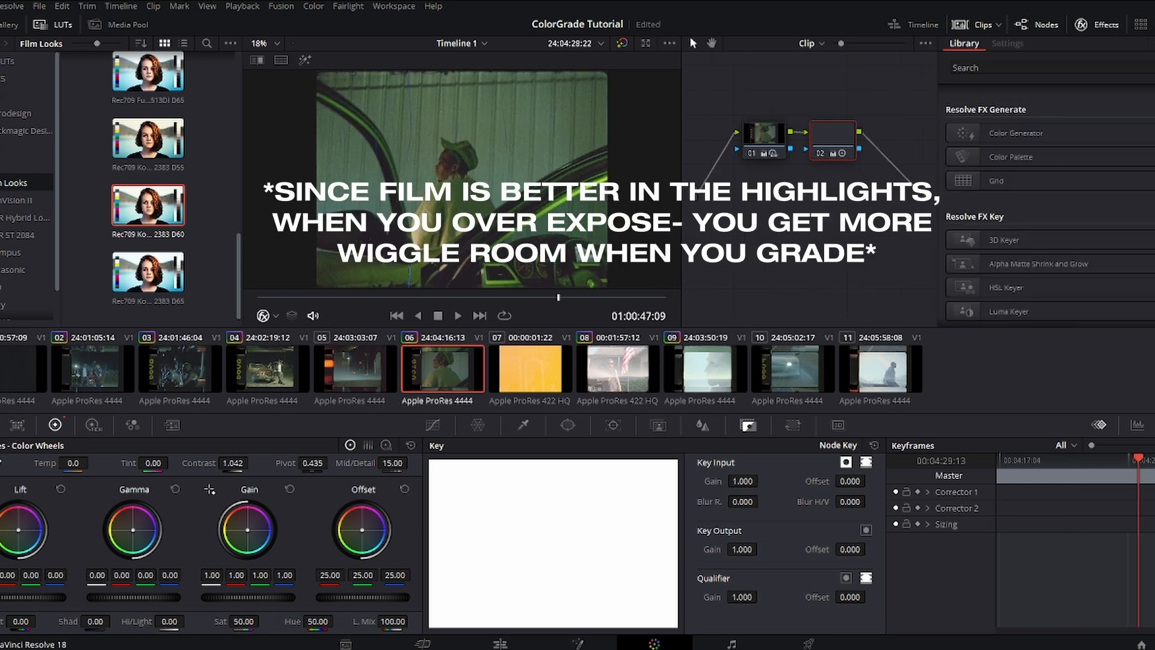
Add serial node 03 to clip 06, place it below the other nodes and apply the Dehancer Pro 7.0.1 effect to it
scroll(1047, 210, "down", 15)
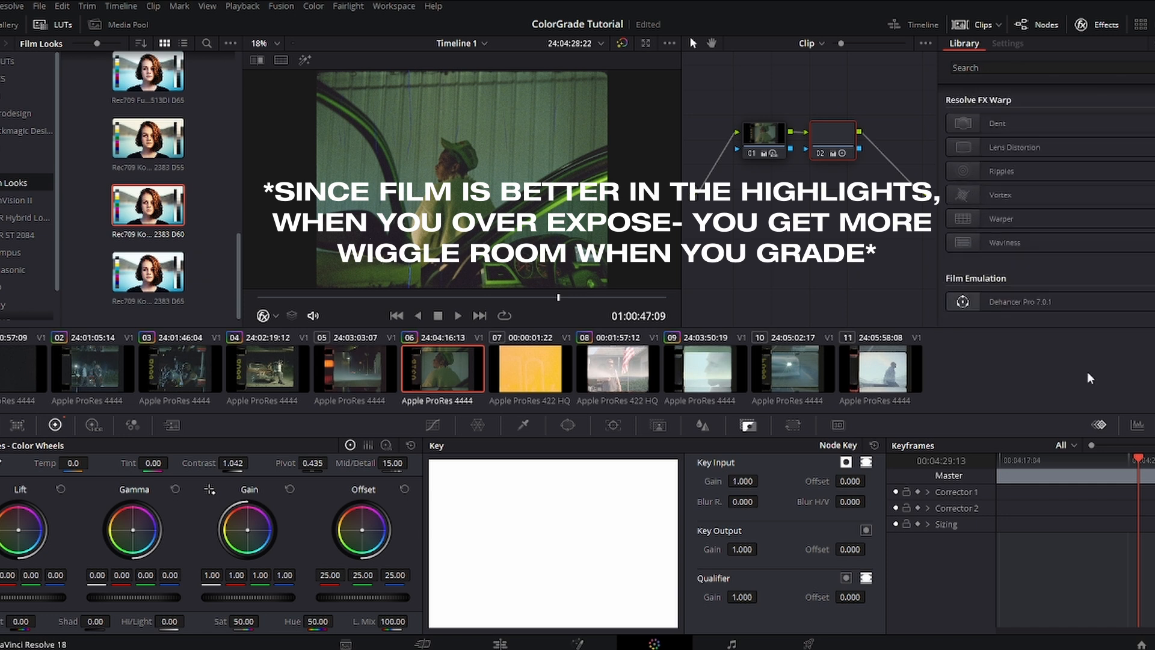
key("alt+s")
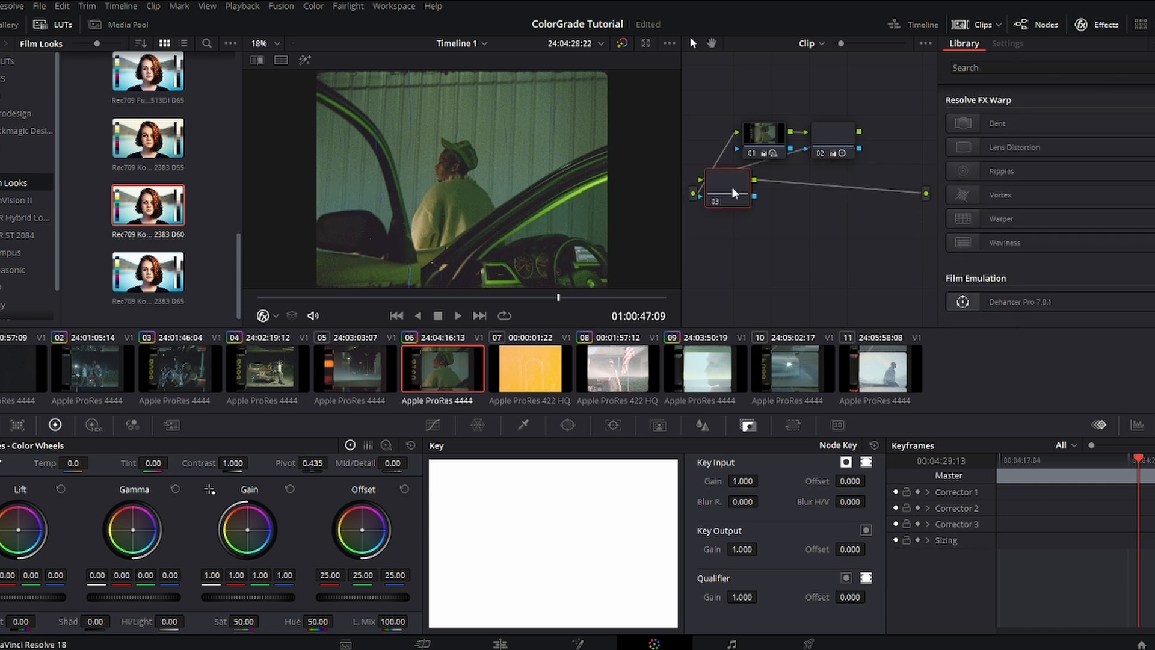
left_click_drag(732, 192, 791, 235)
left_click_drag(980, 303, 789, 242)
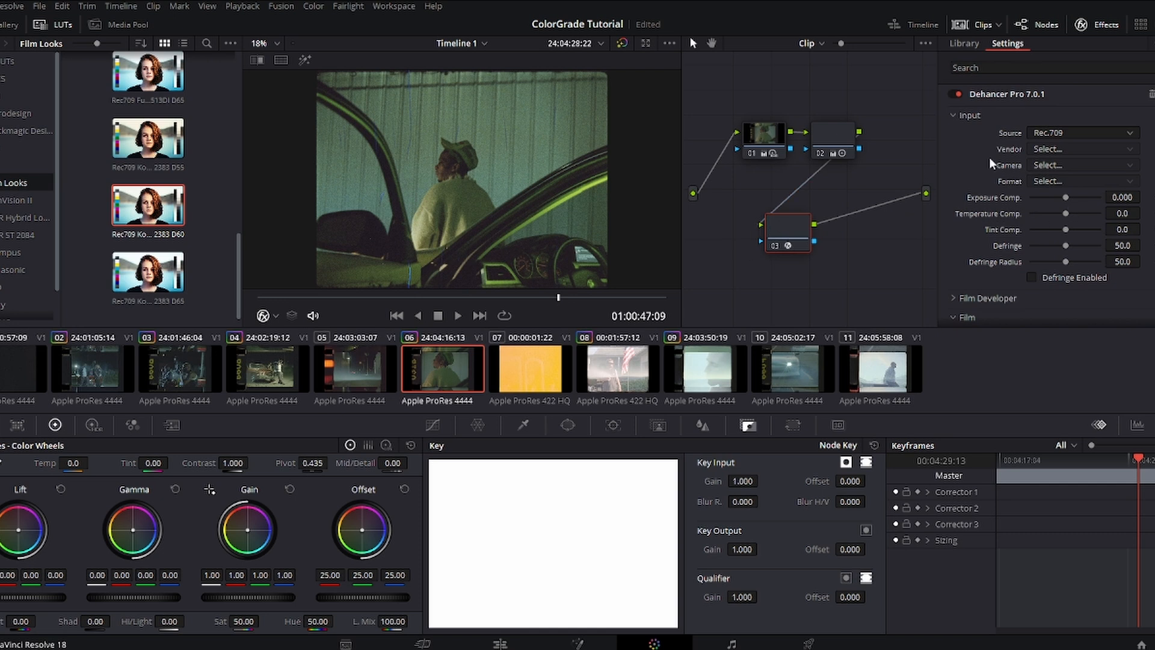
Disable the Film and Film Grain sections of Dehancer Pro on node 03
scroll(989, 157, "down", 3)
scroll(1003, 189, "up", 1)
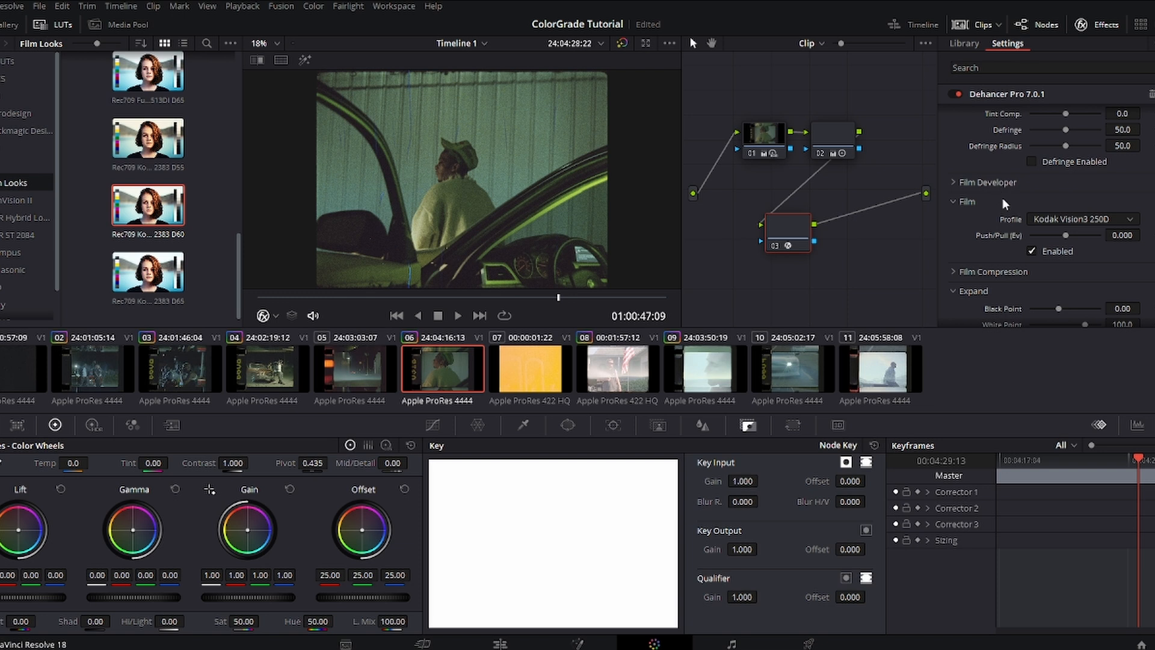
left_click(1031, 251)
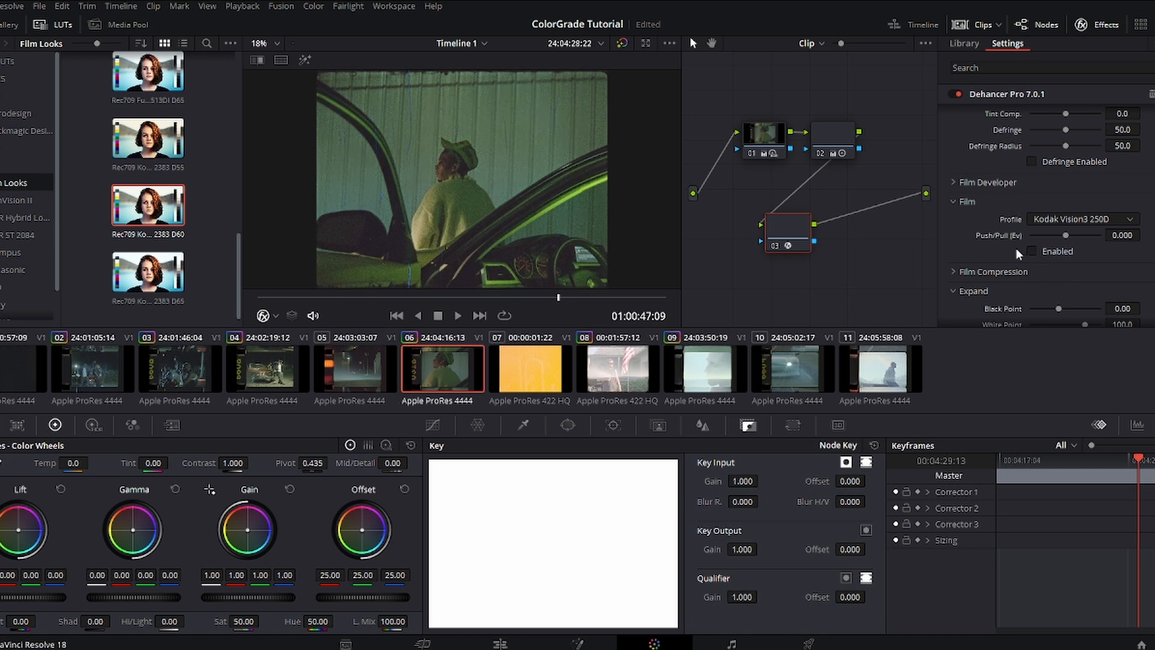
scroll(993, 250, "up", 3)
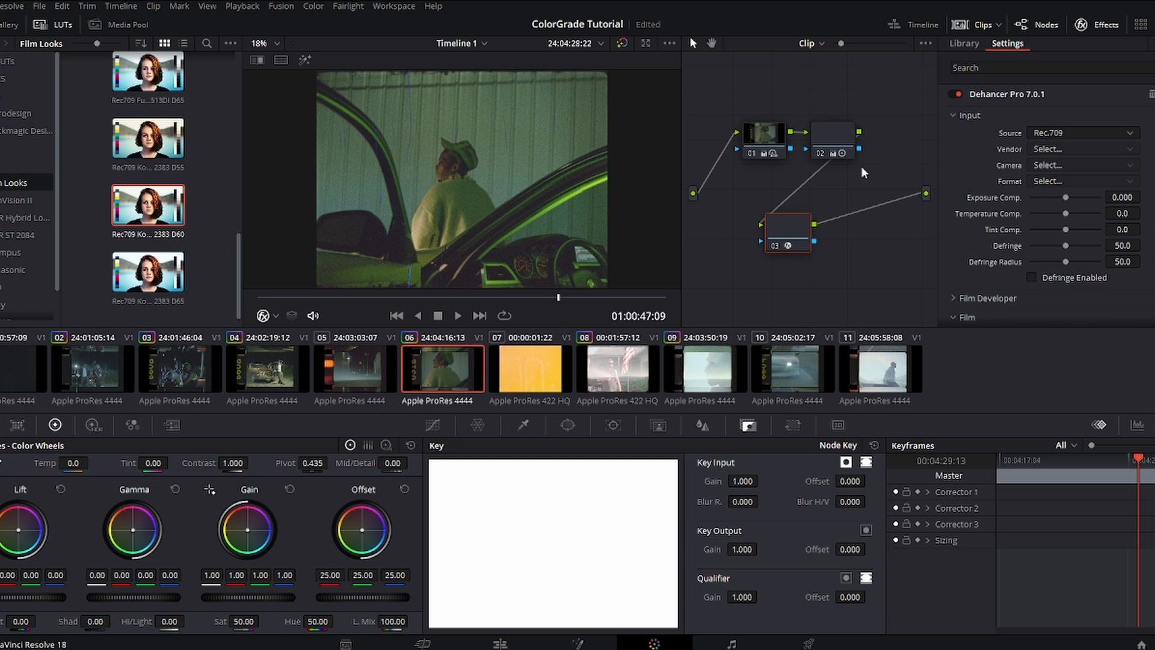
scroll(1016, 205, "down", 8)
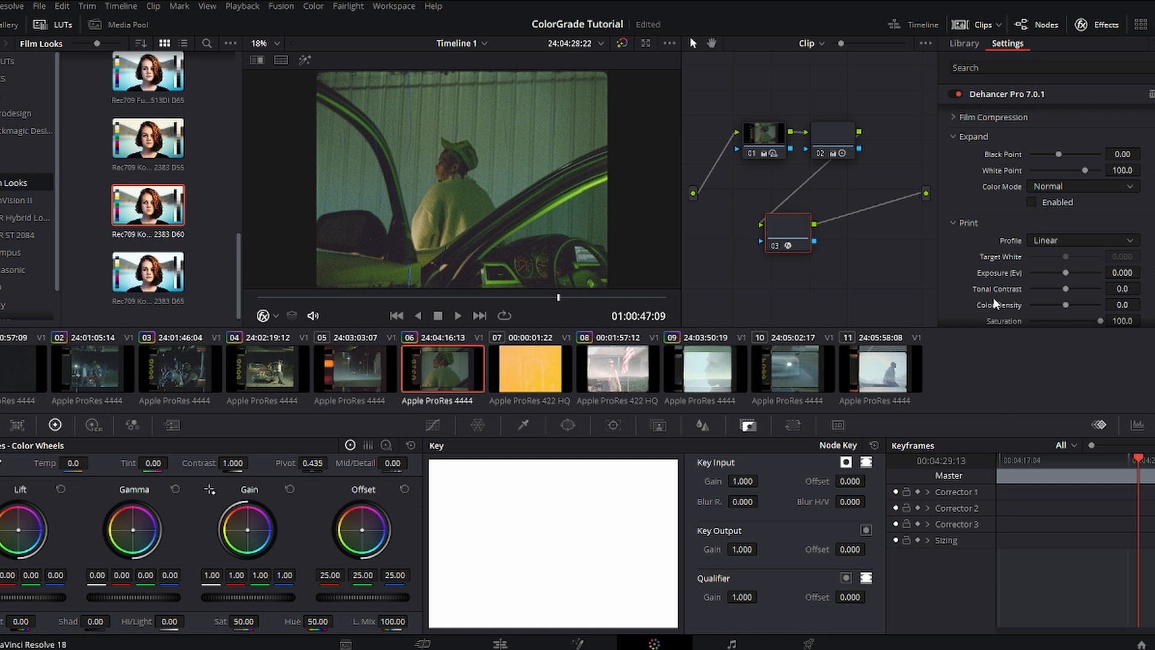
scroll(1004, 210, "down", 4)
scroll(992, 182, "down", 5)
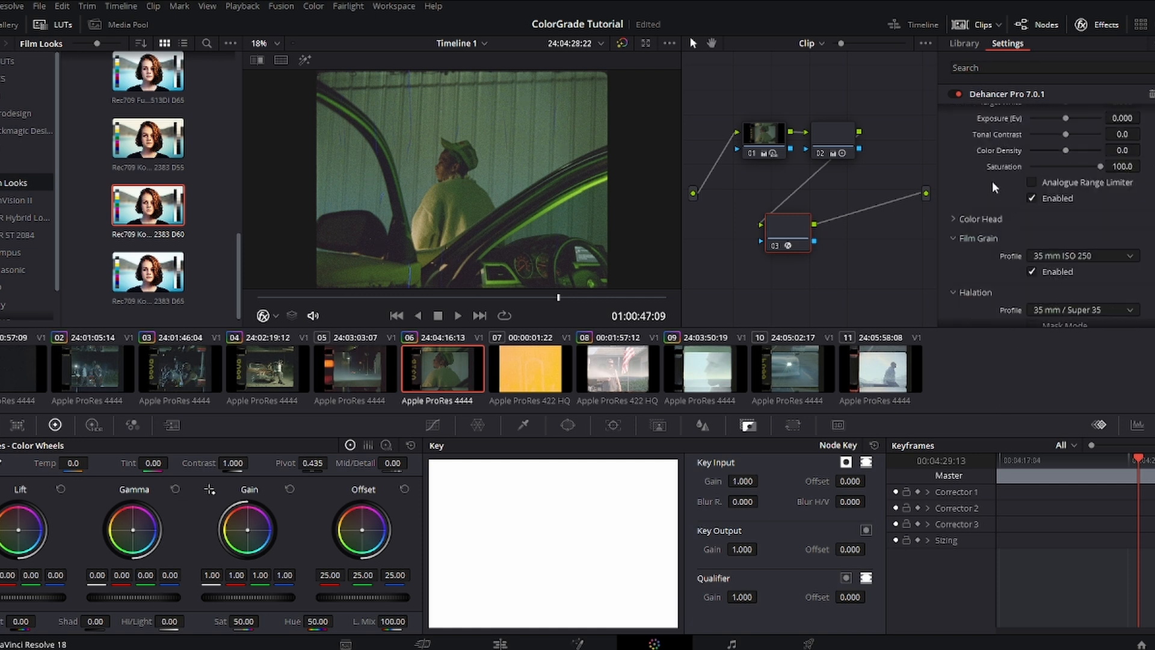
left_click(1030, 155)
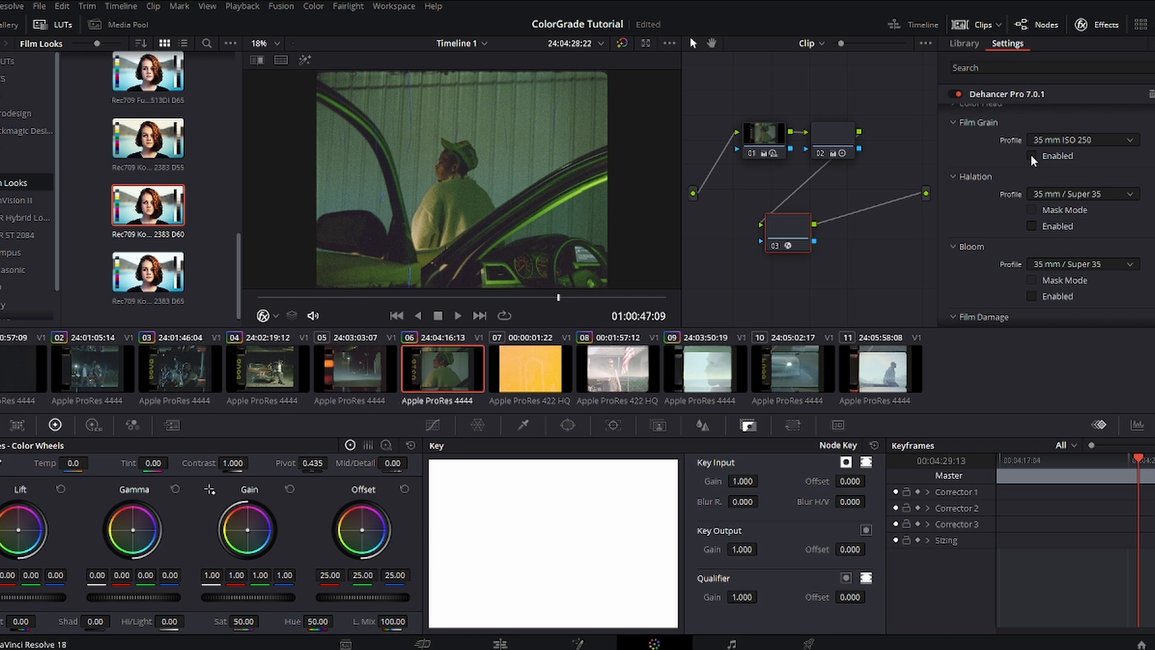
Change Dehancer's Print profile to Kodak 2383 Print Film
scroll(998, 205, "up", 3)
scroll(1019, 289, "down", 3)
scroll(1016, 283, "down", 2)
scroll(1016, 284, "up", 9)
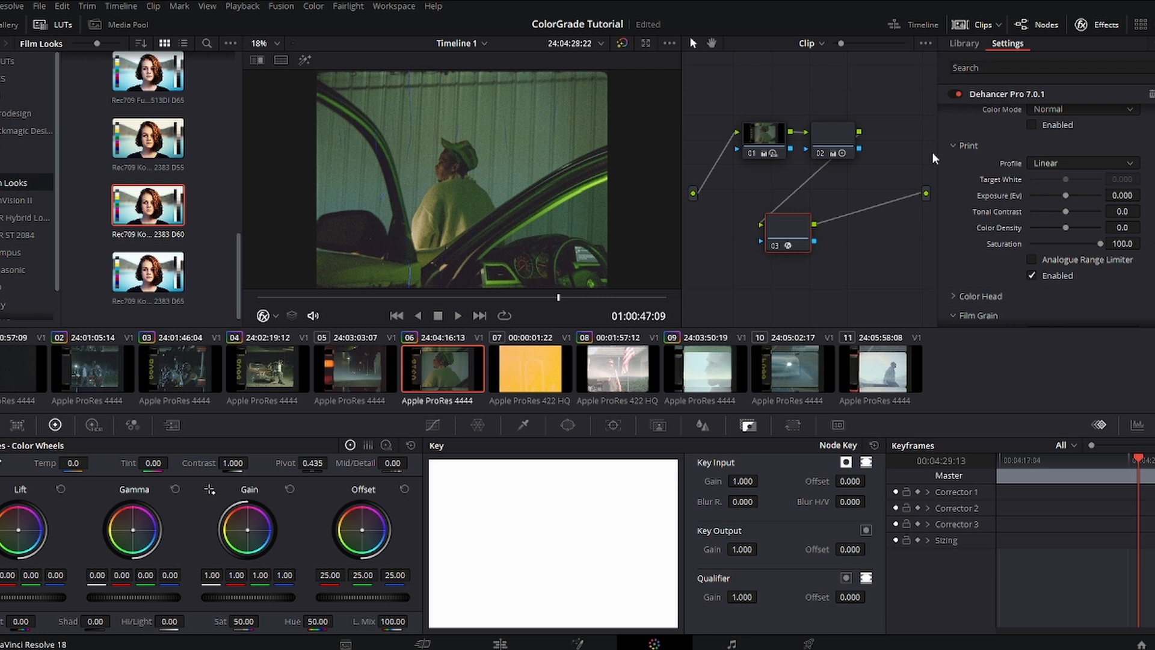
left_click(1062, 164)
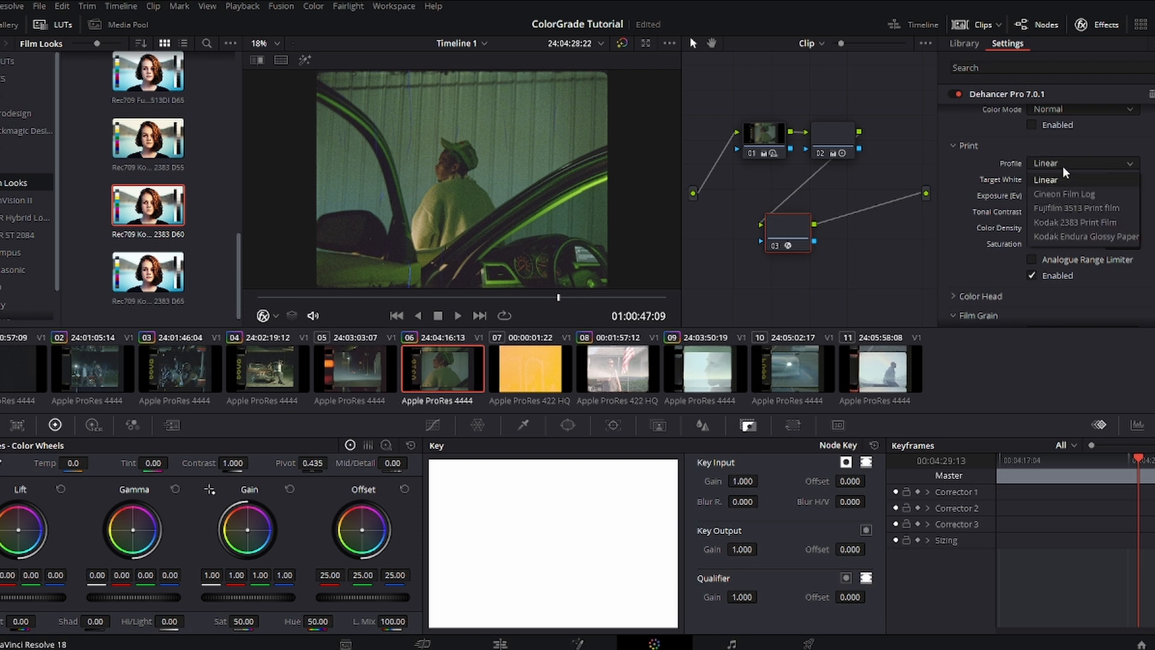
left_click(1084, 221)
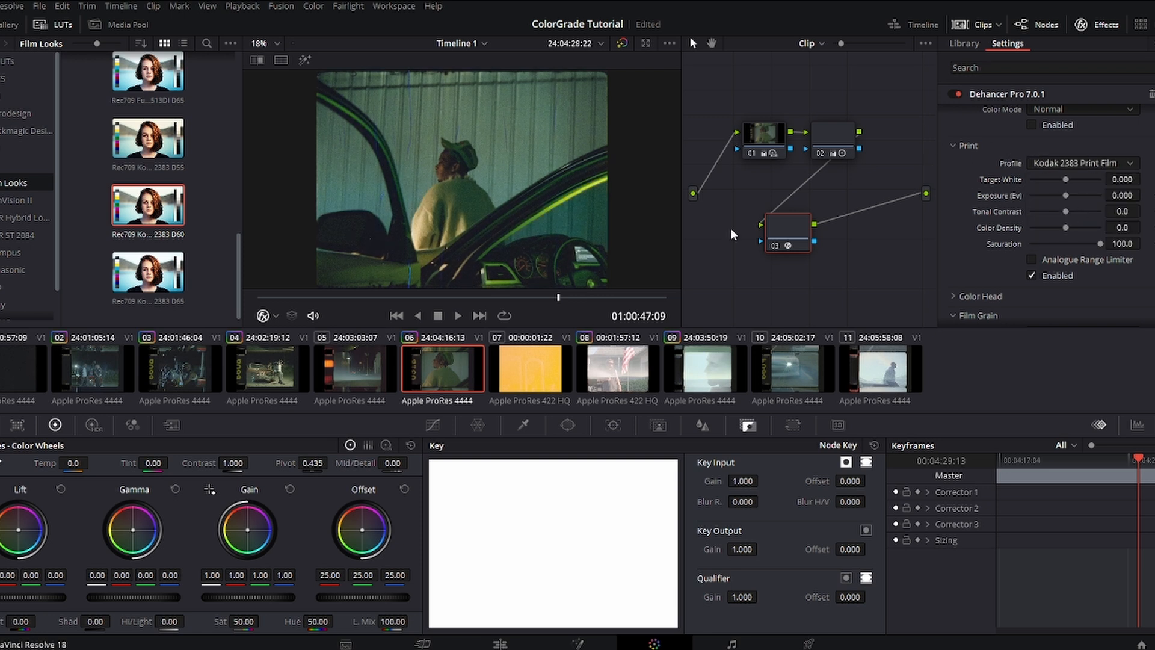
Check the print look at 01:00:48:12, keep it enabled and lower the print's tonal contrast to -8.7
left_click_drag(469, 294, 587, 330)
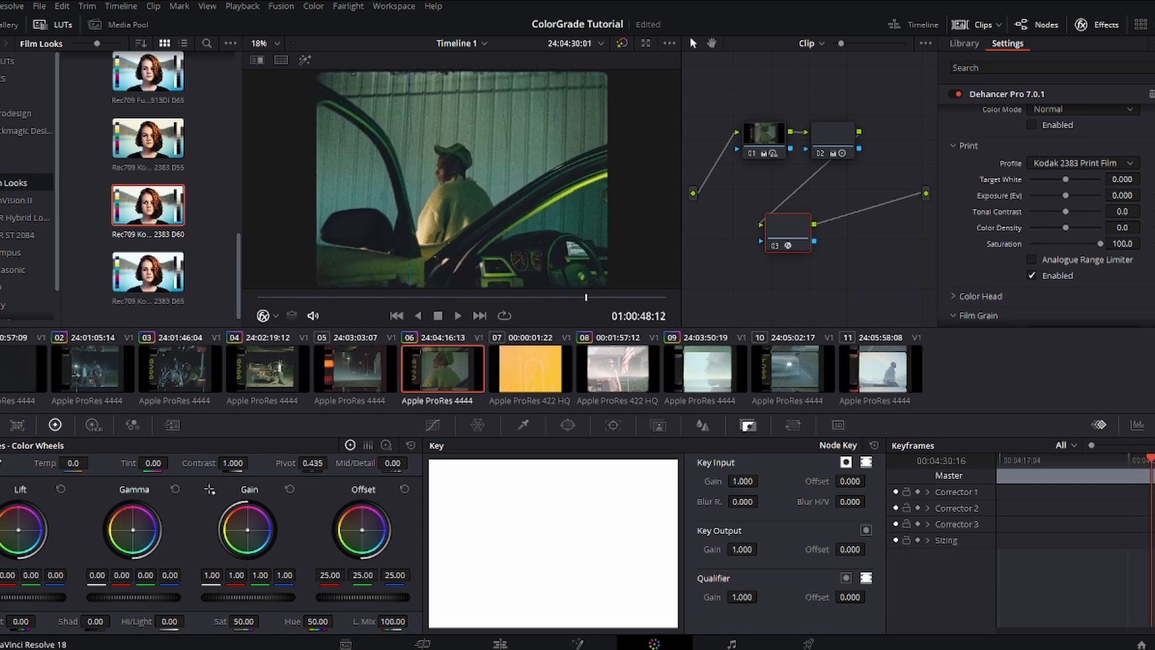
left_click(1030, 275)
left_click_drag(1055, 211, 1059, 215)
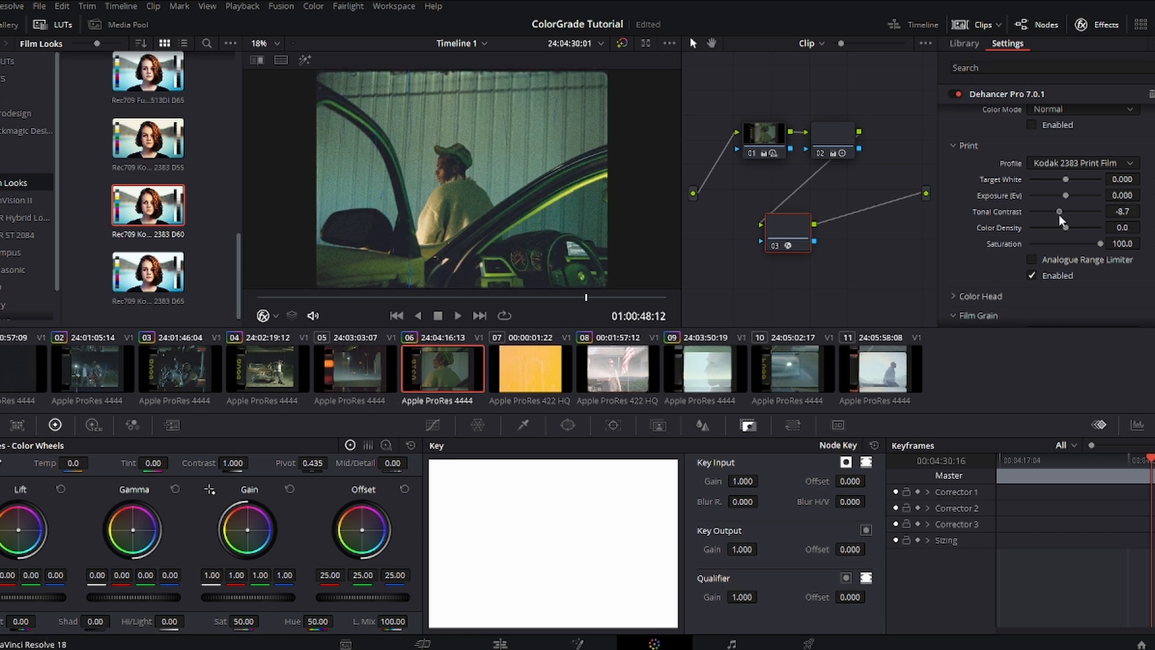
Compare clip 06 with and without node 03's Dehancer print look
left_click(773, 245)
left_click(773, 246)
left_click(773, 246)
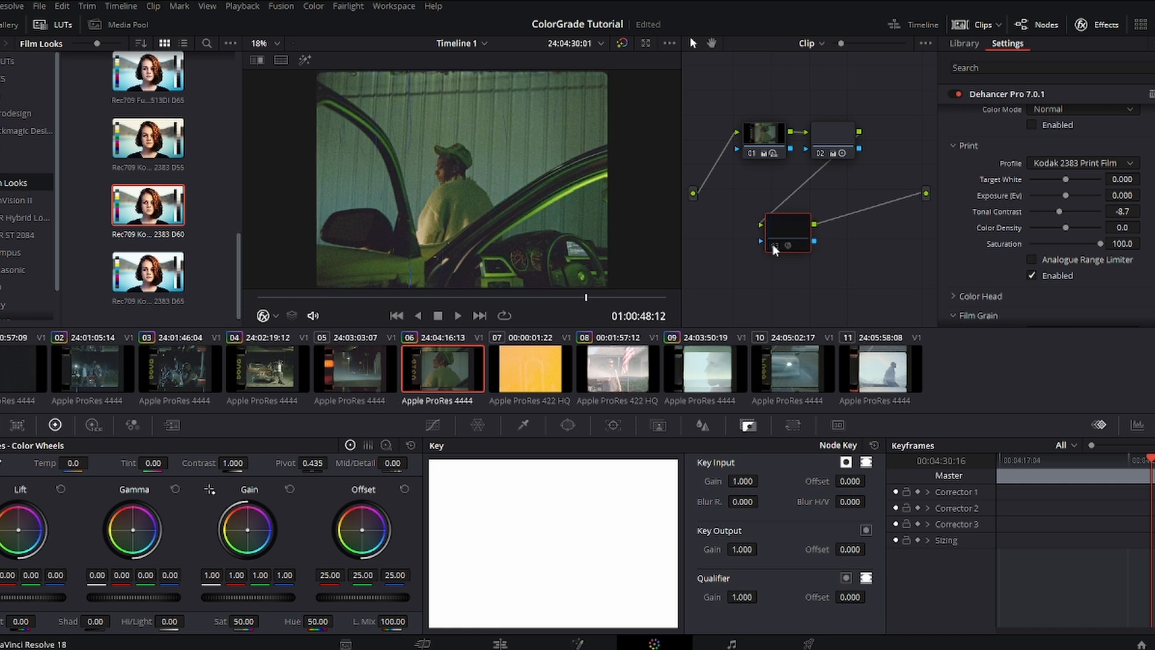
Lower Dehancer's print tonal contrast to -16.0 and target white to -0.936, comparing clip 06 with and without node 03
left_click(773, 246)
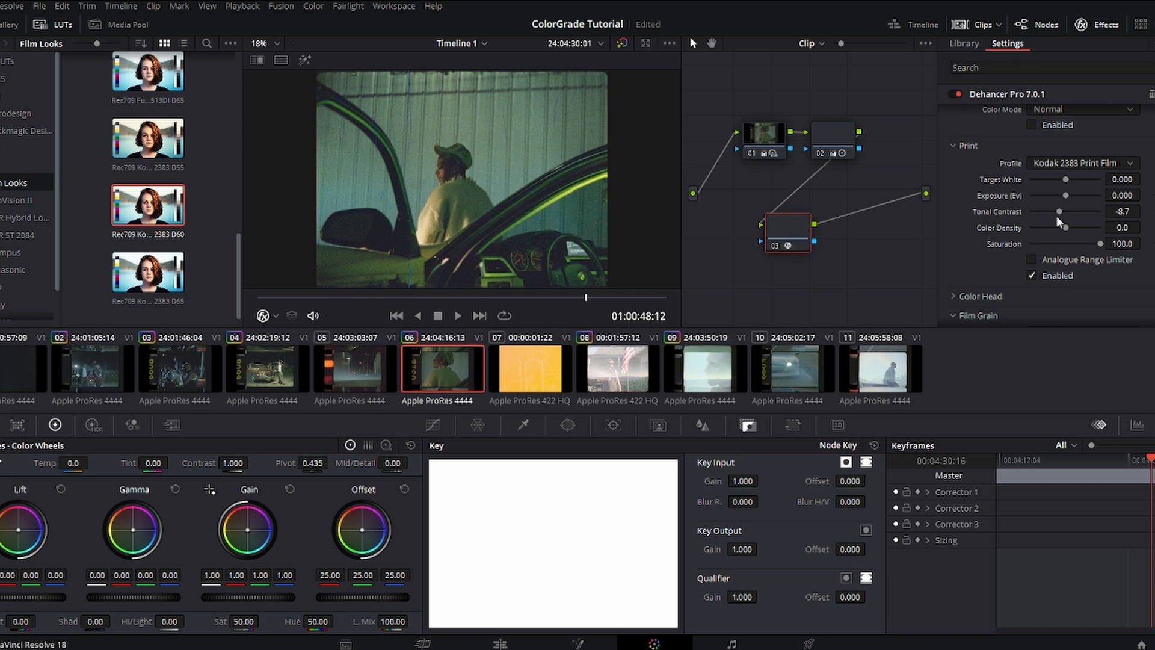
left_click_drag(1060, 211, 1057, 210)
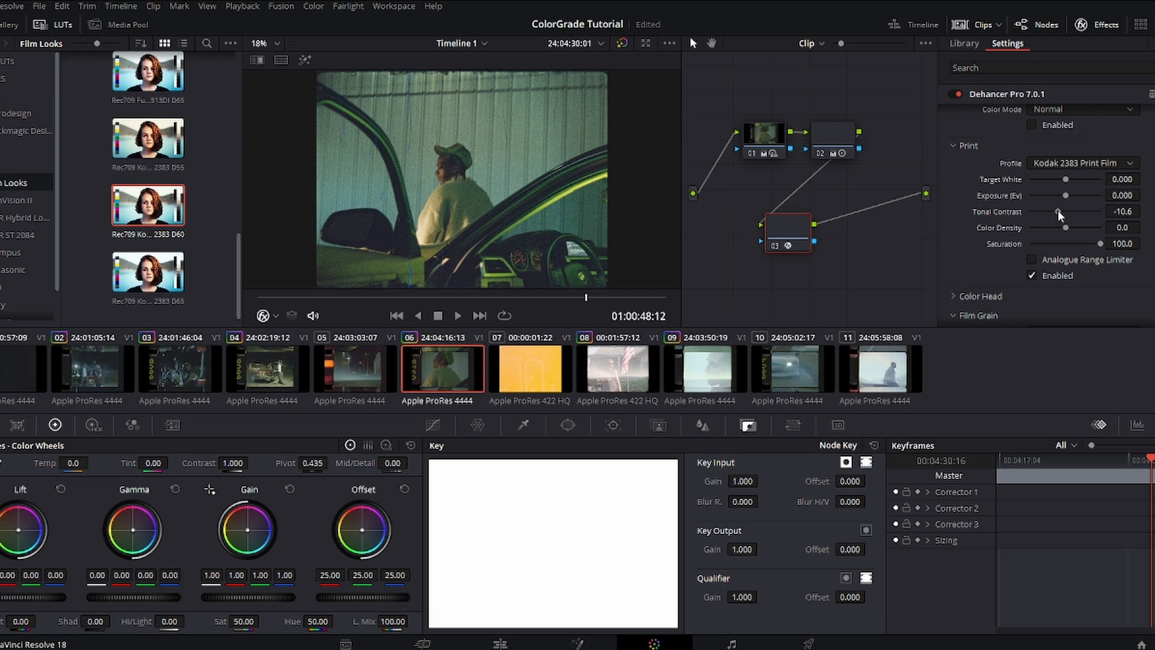
left_click(776, 245)
left_click(777, 245)
left_click(777, 244)
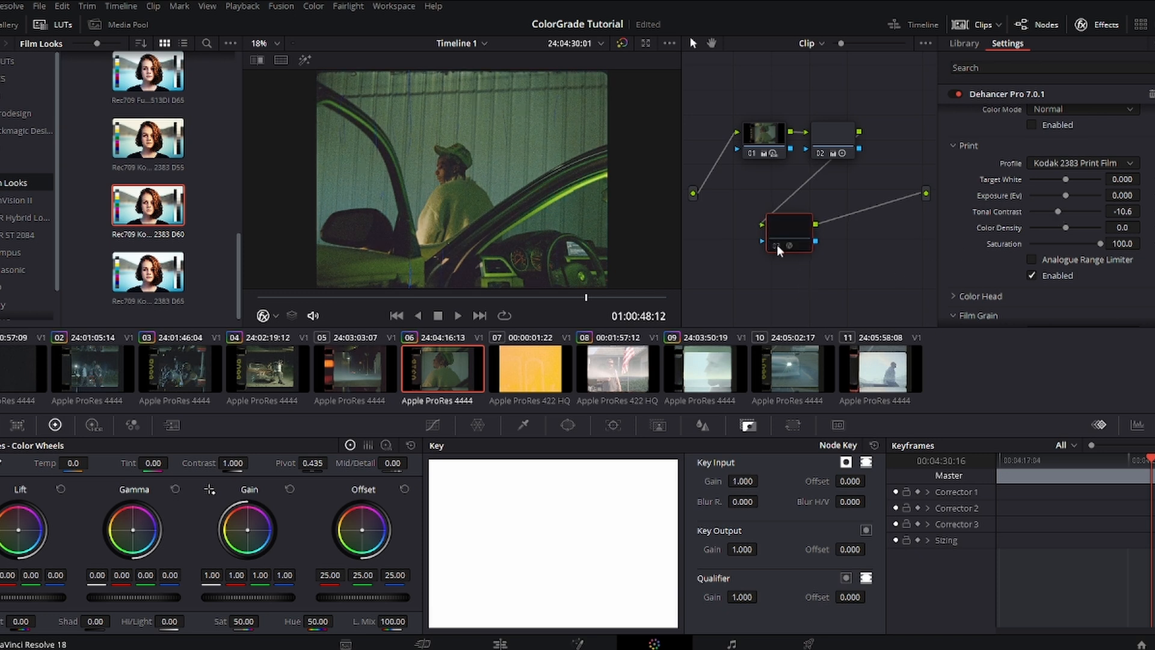
left_click(777, 244)
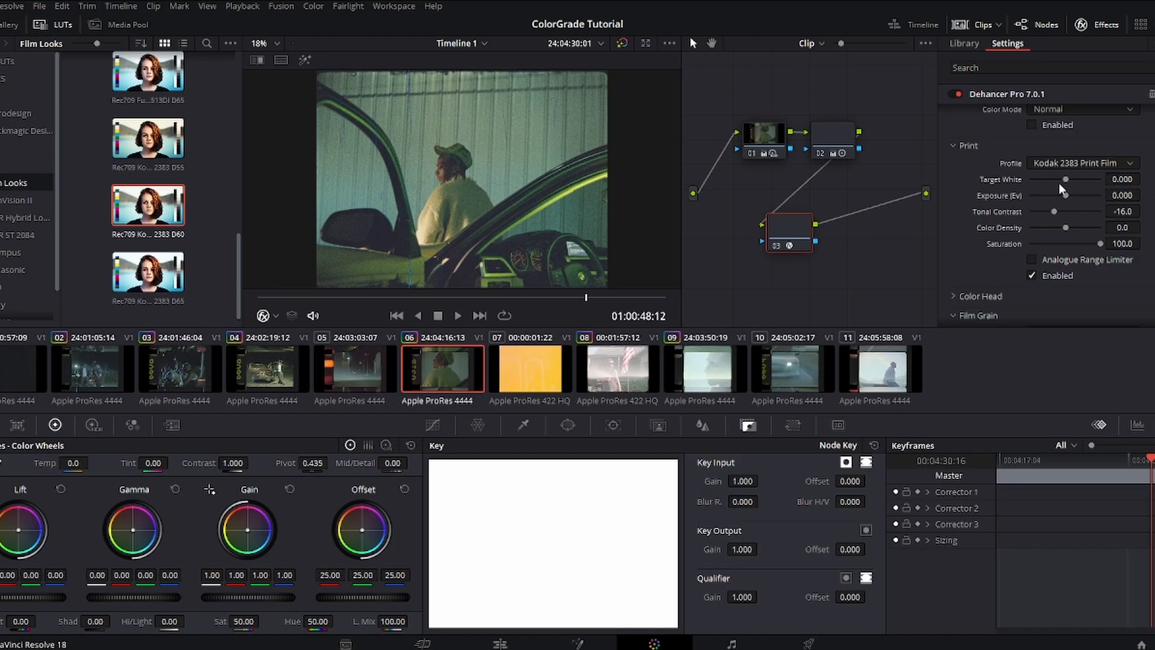
mouse_move(1048, 185)
left_mouse_down()
mouse_move(1059, 175)
mouse_move(1038, 175)
mouse_move(1076, 189)
mouse_move(1048, 182)
left_mouse_up()
left_click_drag(395, 294, 602, 334)
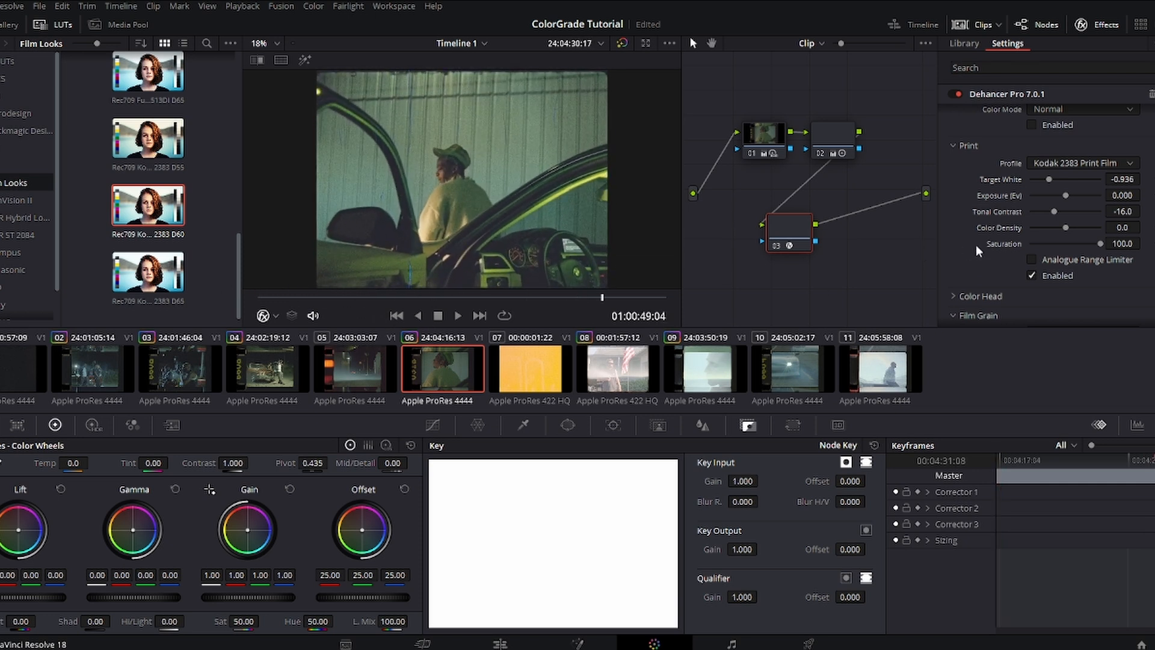
Enable Dehancer's Bloom on clip 06, try the 8 mm / Super 8 profile and settle on 35 mm / Super 35
scroll(979, 251, "down", 4)
scroll(970, 242, "down", 3)
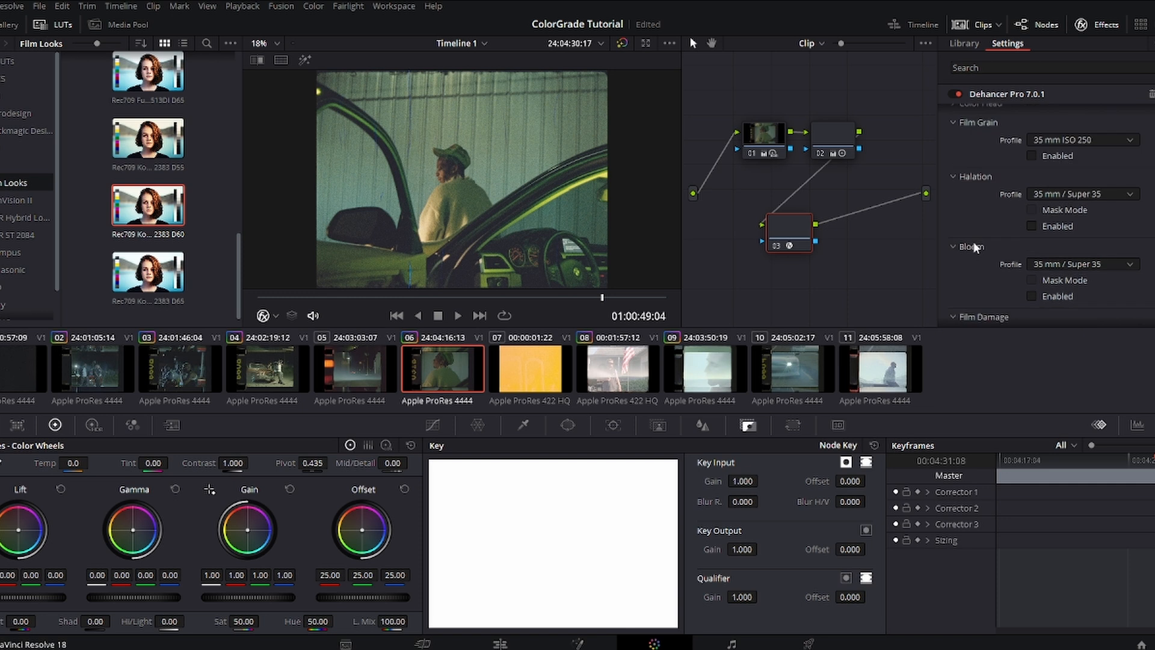
scroll(998, 240, "down", 1)
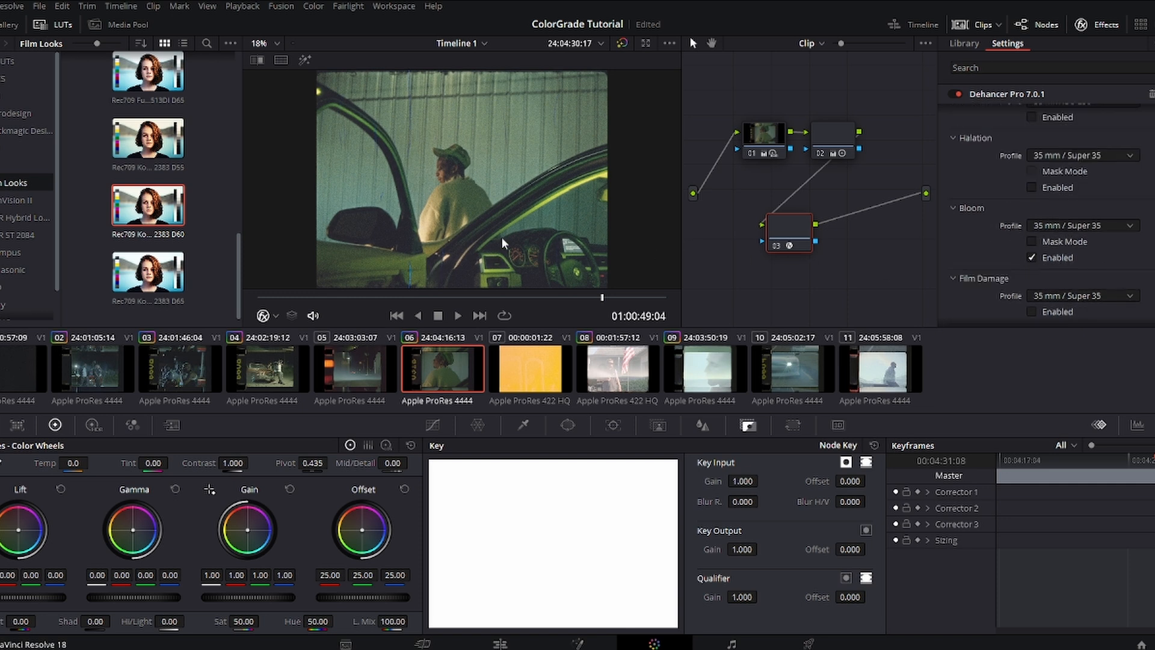
left_click(1031, 257)
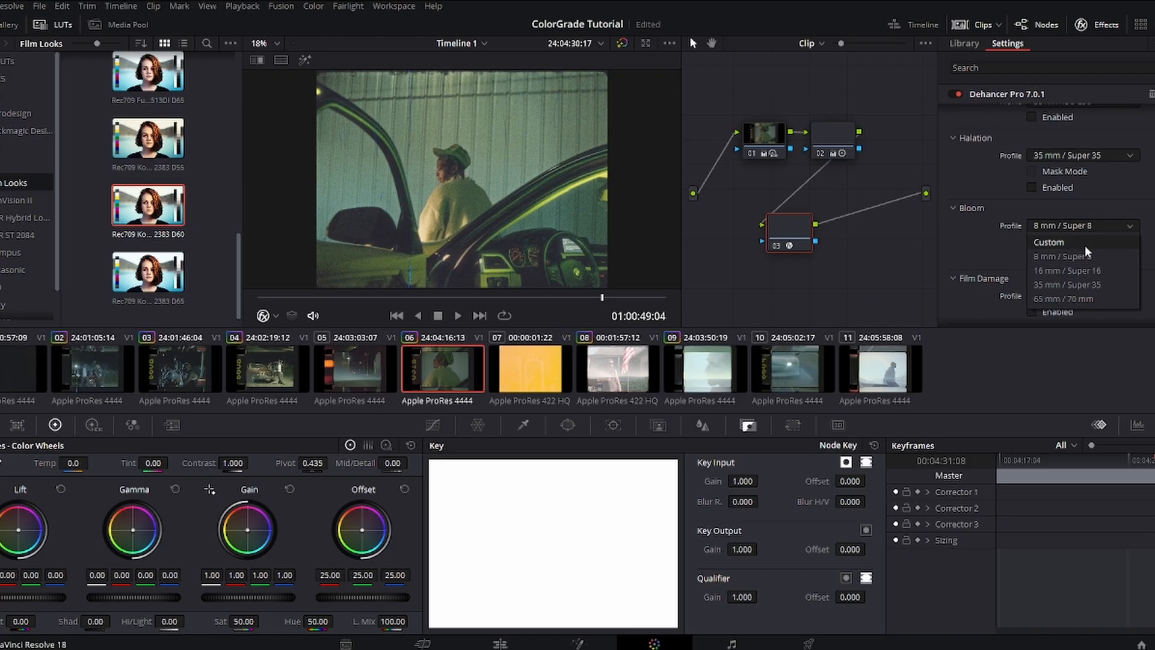
left_click(1080, 253)
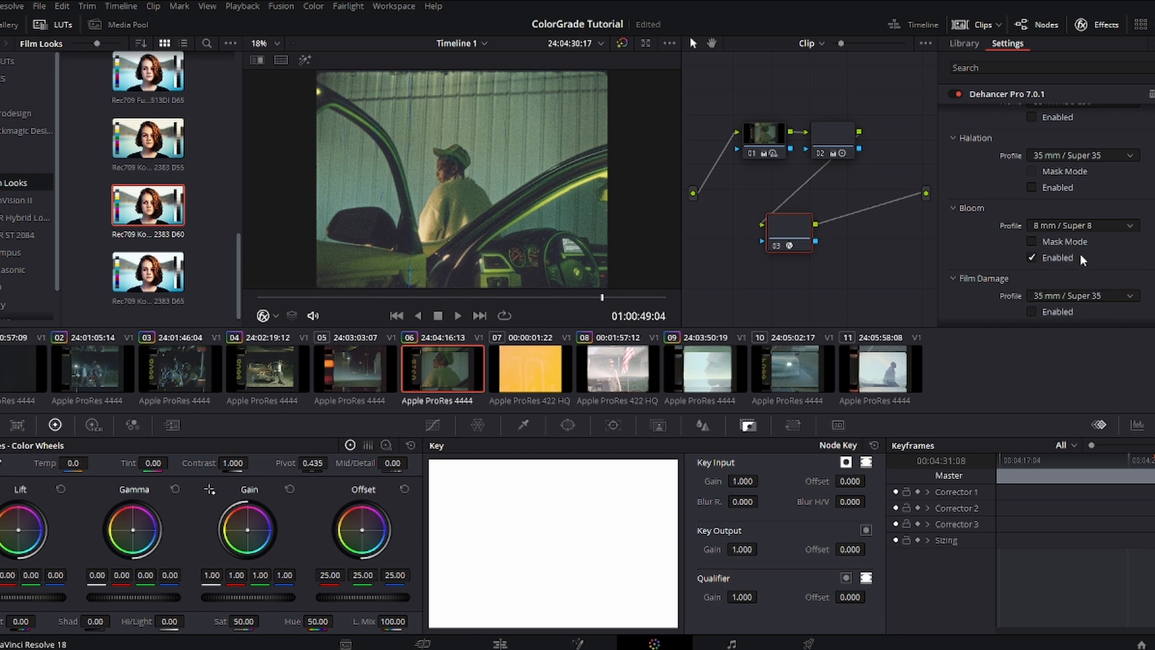
left_click(1064, 225)
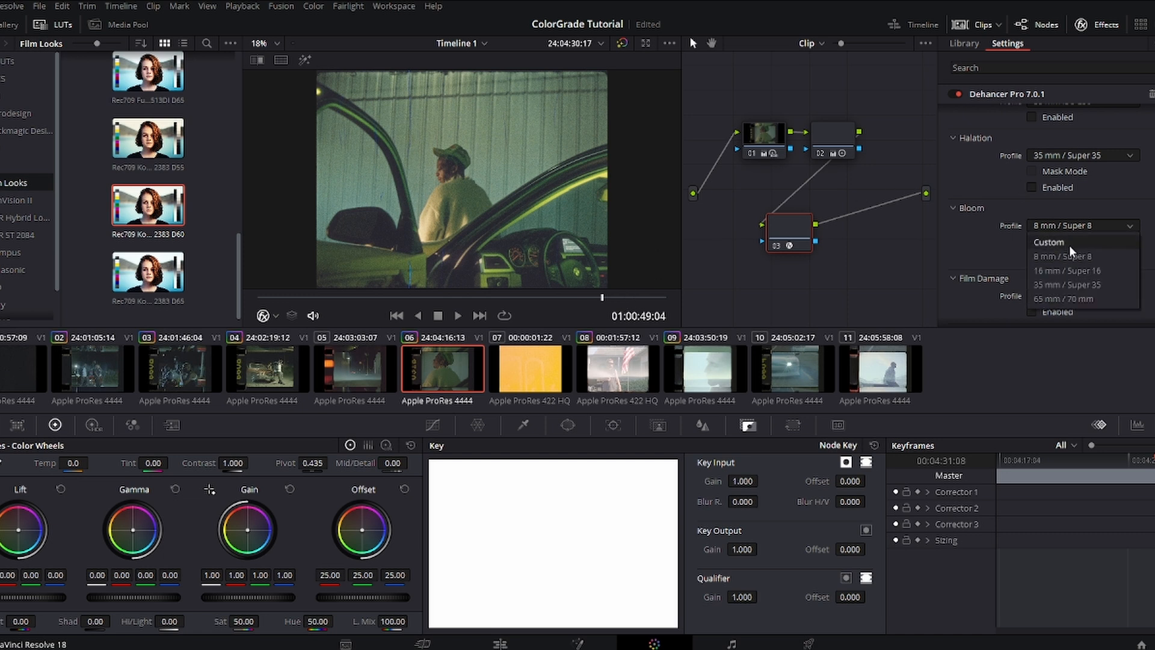
left_click(1081, 285)
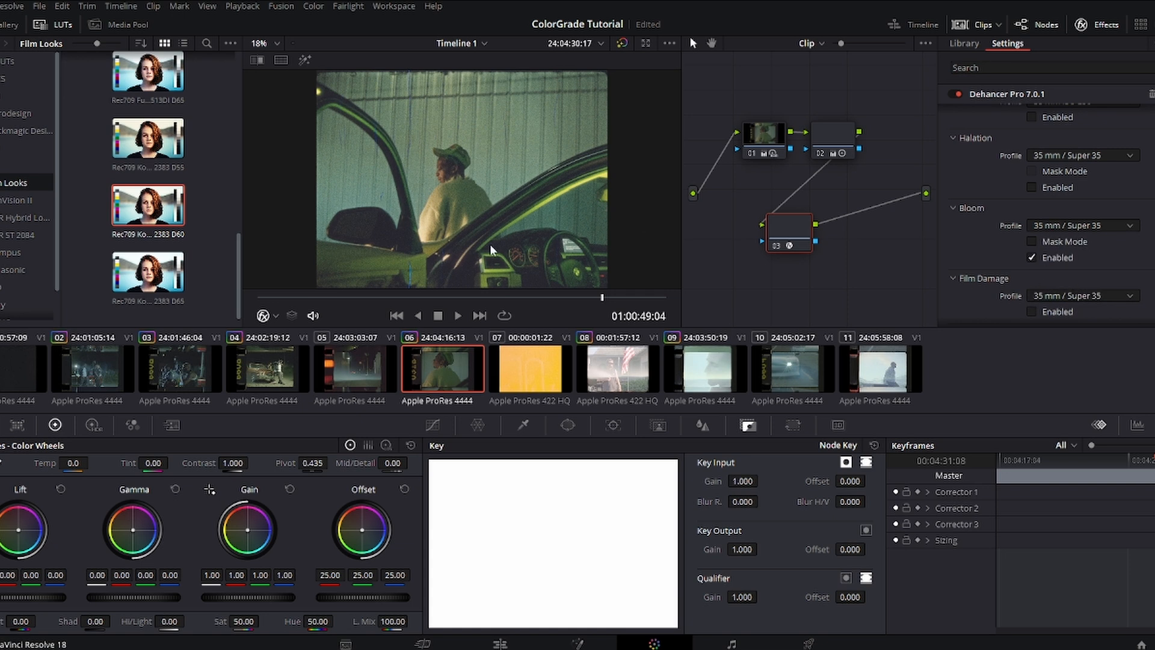
left_click_drag(637, 300, 307, 301)
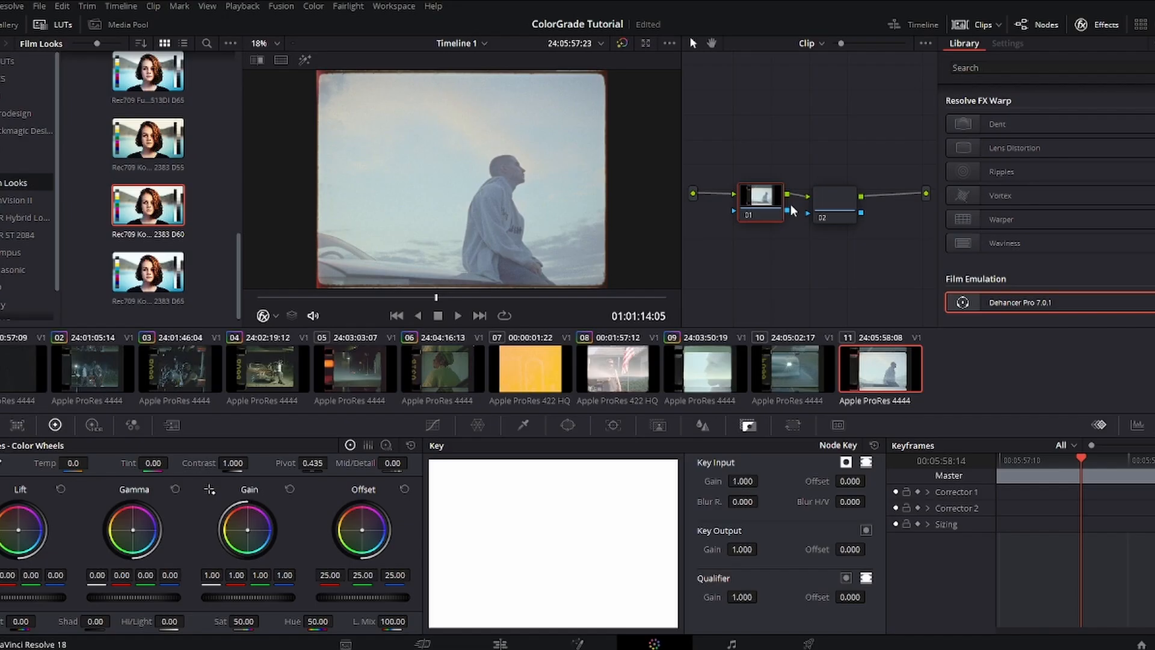
Insert a serial node after node 01 on clip 11 and arrange the three nodes in a row
key("alt+s")
left_click_drag(831, 204, 882, 211)
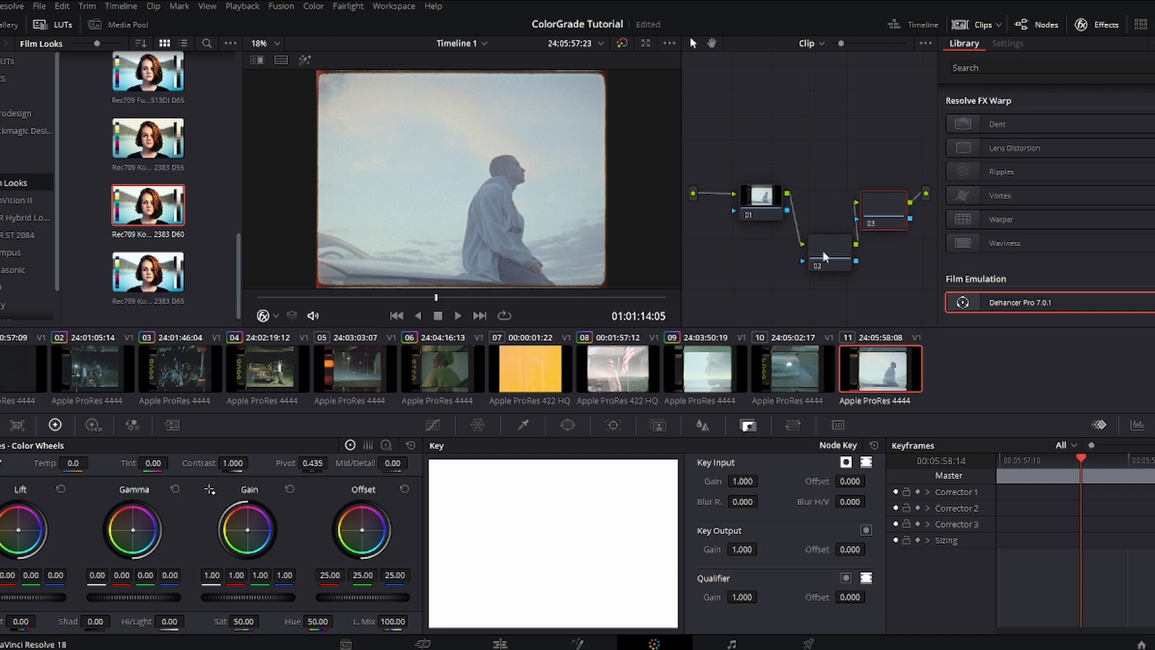
left_click_drag(824, 250, 824, 194)
Lower the HDR global exposure of clip 11's node 01 to -0.79
left_click(752, 201)
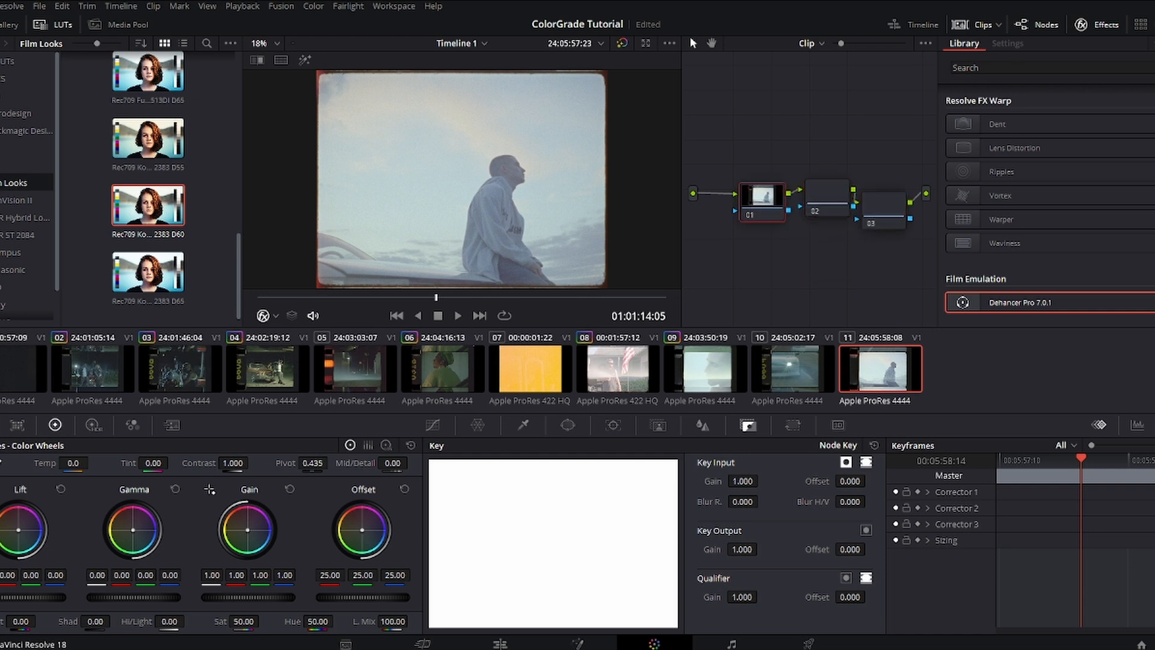
left_click(80, 429)
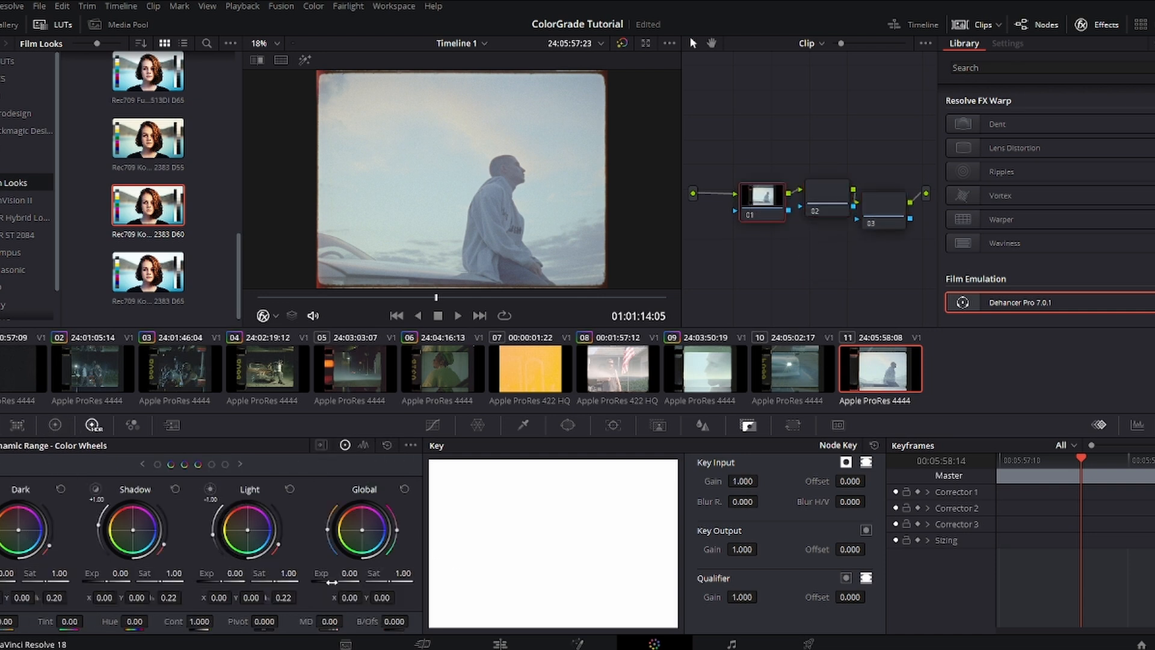
left_click_drag(332, 581, 324, 581)
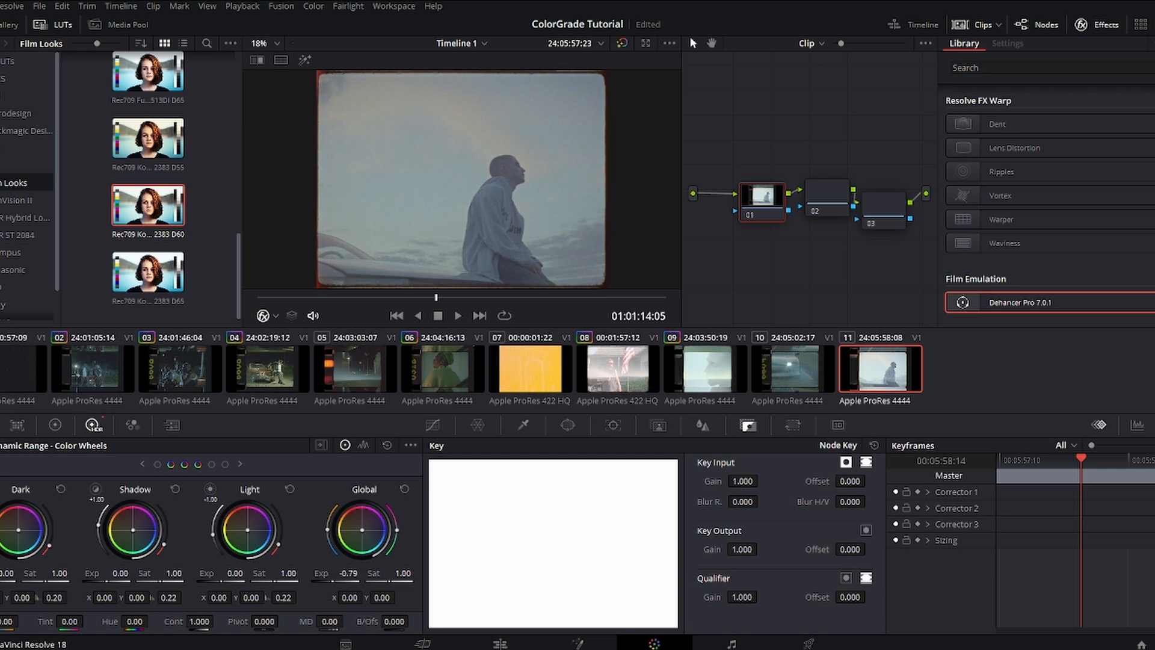
Lower node 01's primary gain to 0.83 and its lift to -0.01
left_click(55, 425)
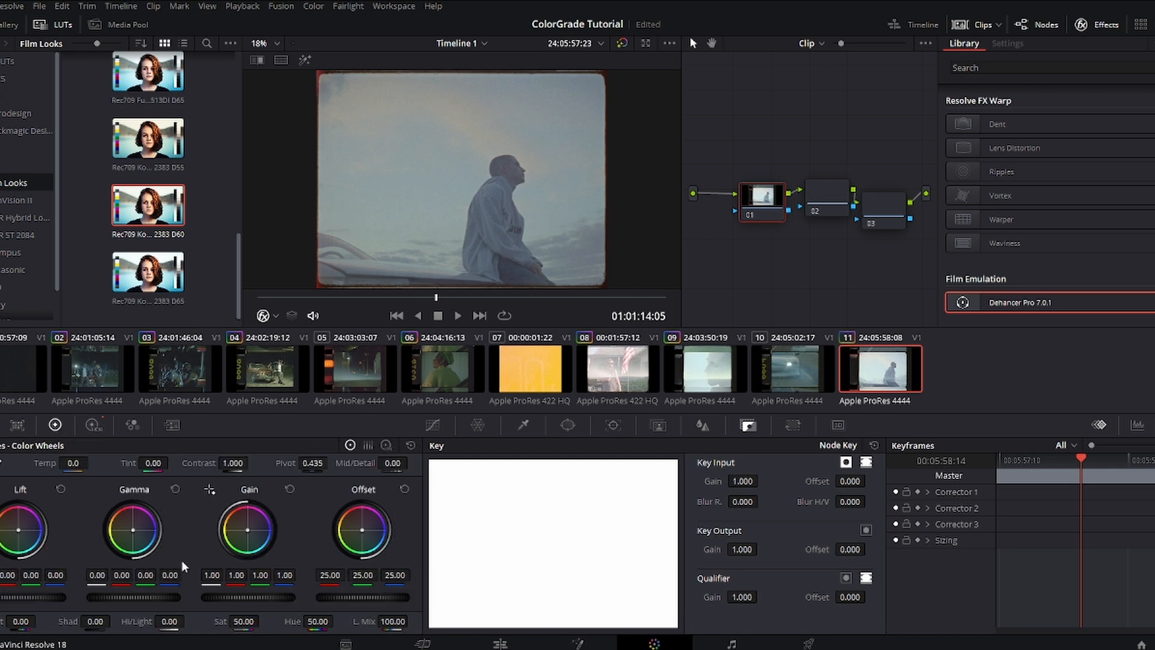
left_click_drag(272, 597, 244, 597)
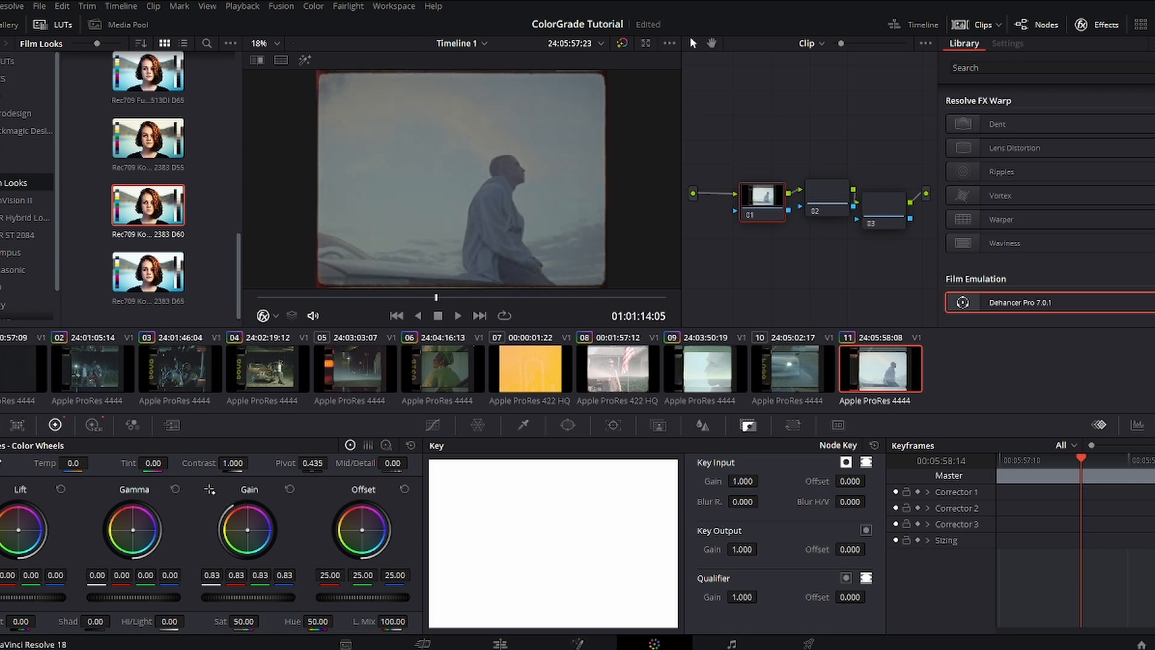
left_click_drag(21, 597, 18, 598)
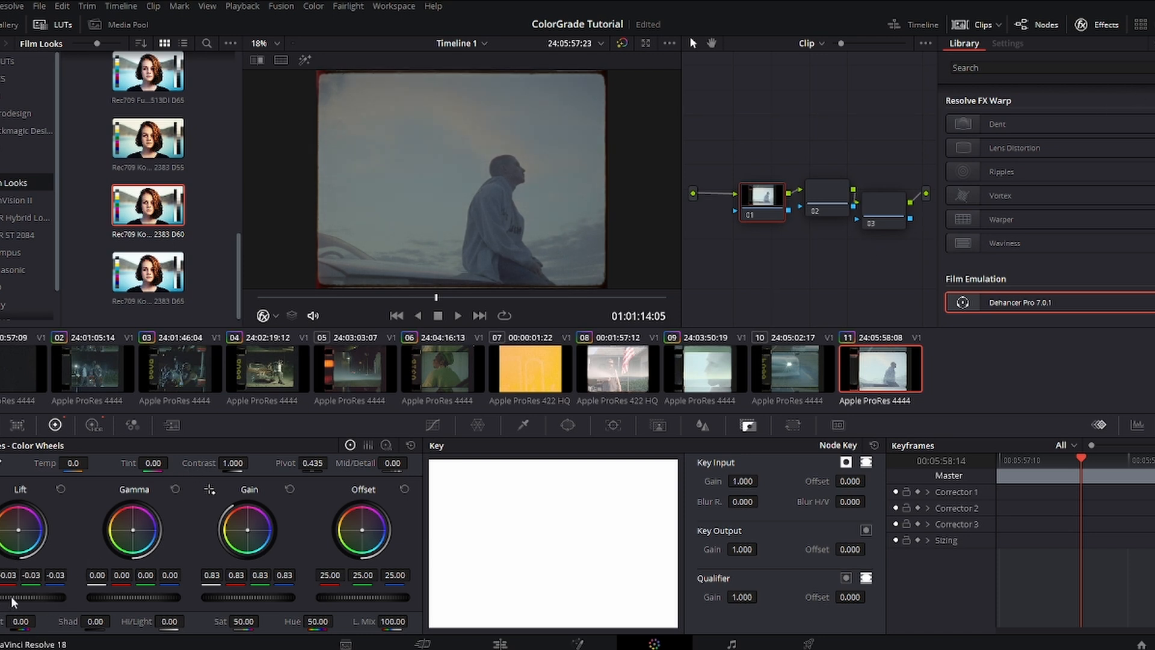
left_click_drag(21, 597, 24, 598)
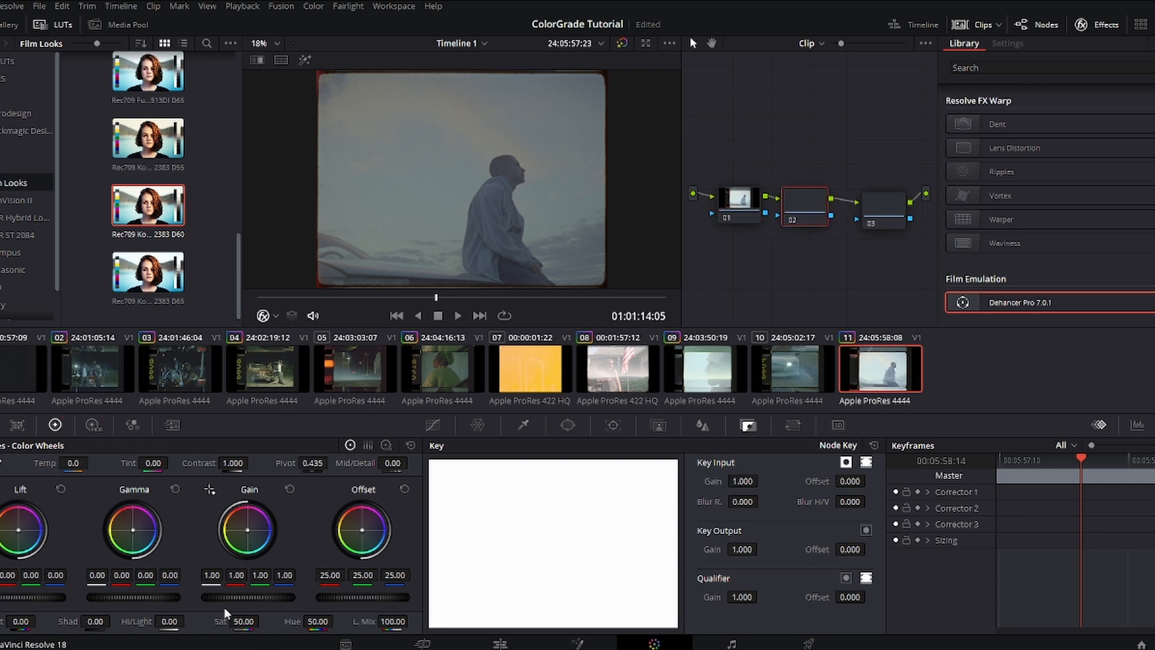
Raise node 02's contrast to 1.128 and its saturation to 67.60
left_click_drag(233, 464, 259, 465)
mouse_move(238, 621)
left_mouse_down()
mouse_move(254, 621)
mouse_move(243, 621)
left_mouse_up()
Set node 01's gain to 0.92 and lift to -0.03, and check clip 11 at 01:01:14:10
left_click(731, 196)
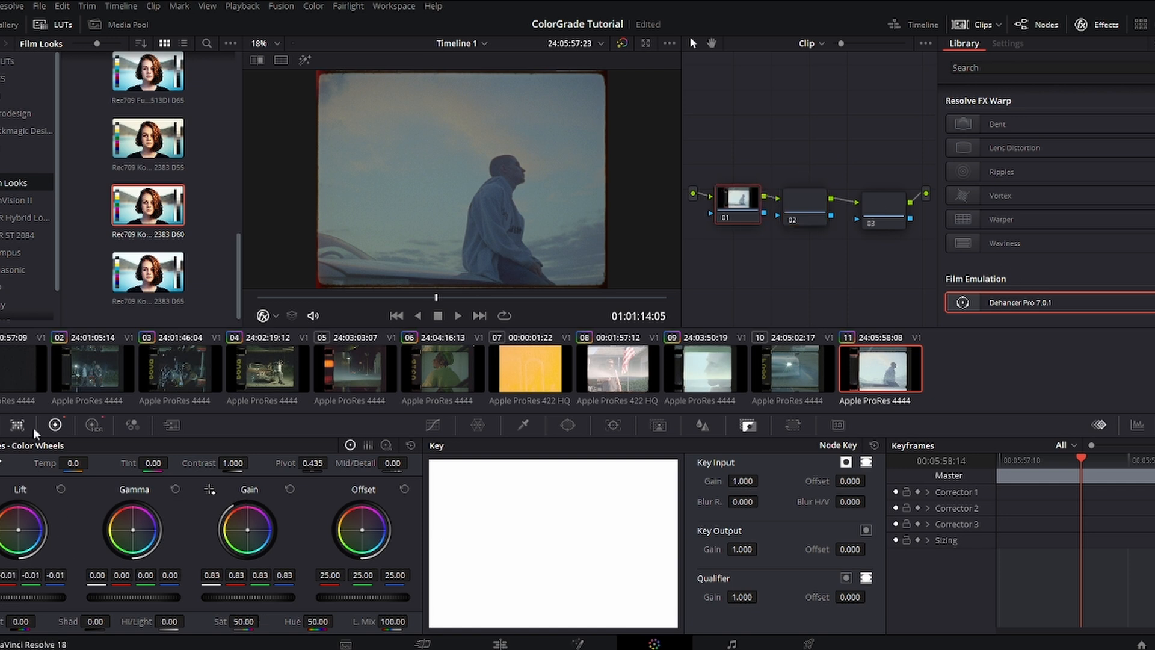
mouse_move(248, 596)
left_mouse_down()
mouse_move(257, 597)
mouse_move(231, 596)
left_mouse_up()
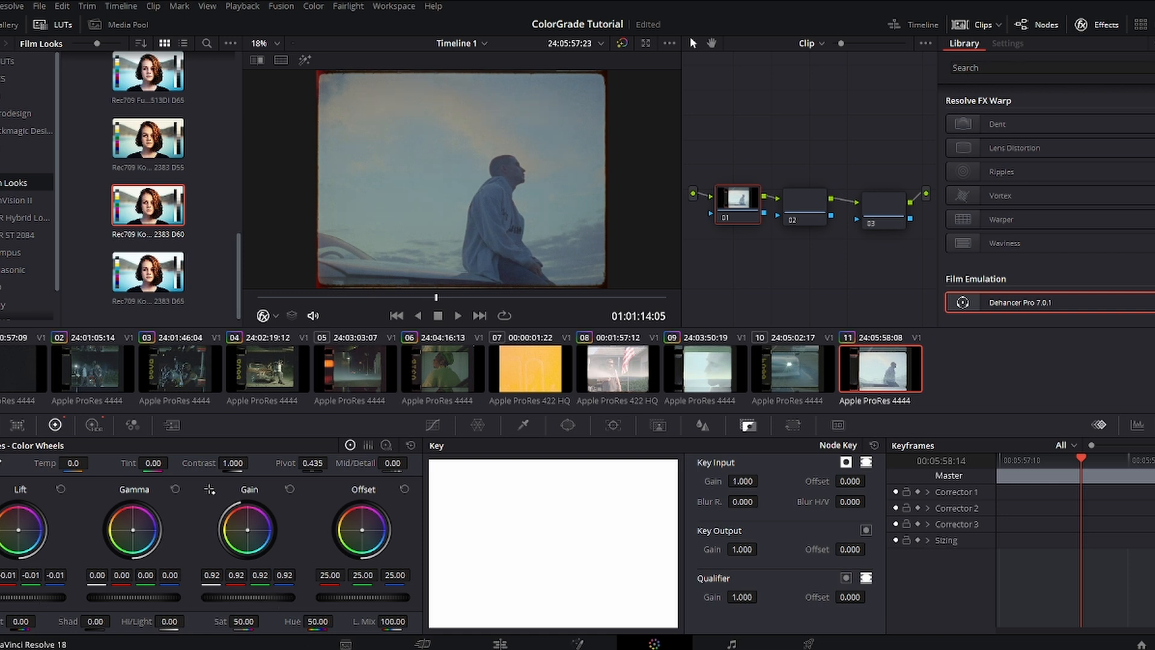
left_click_drag(32, 597, 27, 597)
left_click(577, 297)
left_click_drag(575, 305, 466, 320)
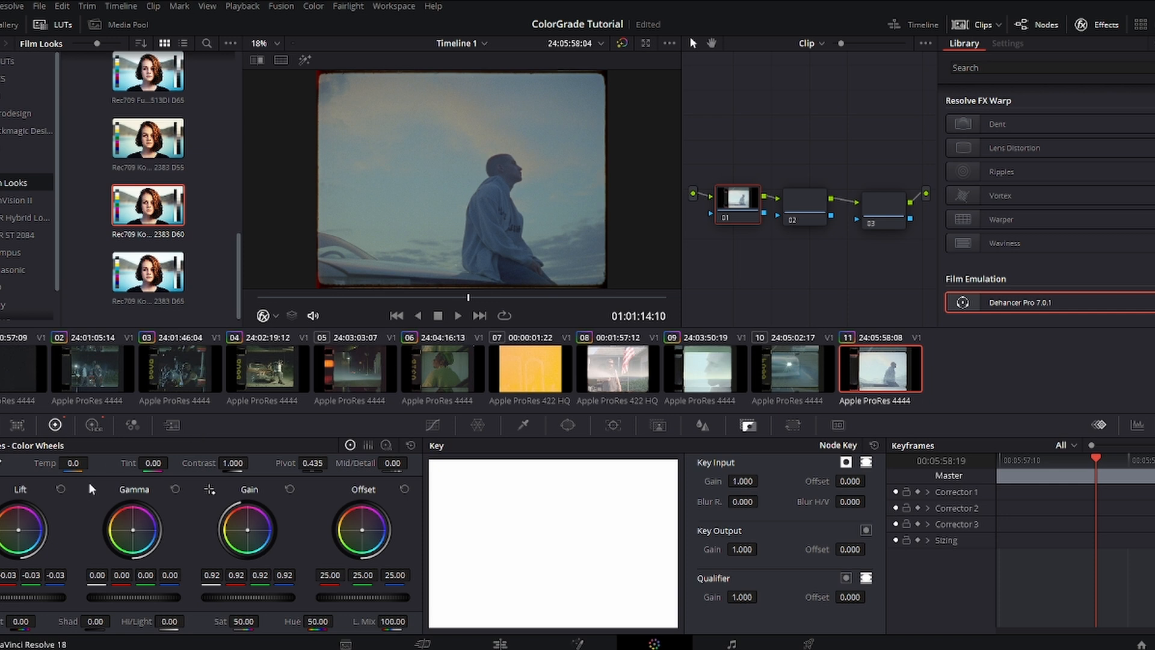
Warm clip 11 on node 01 by setting temperature to 440.0 and tint to 13.50
left_click_drag(73, 463, 108, 462)
left_click(811, 203)
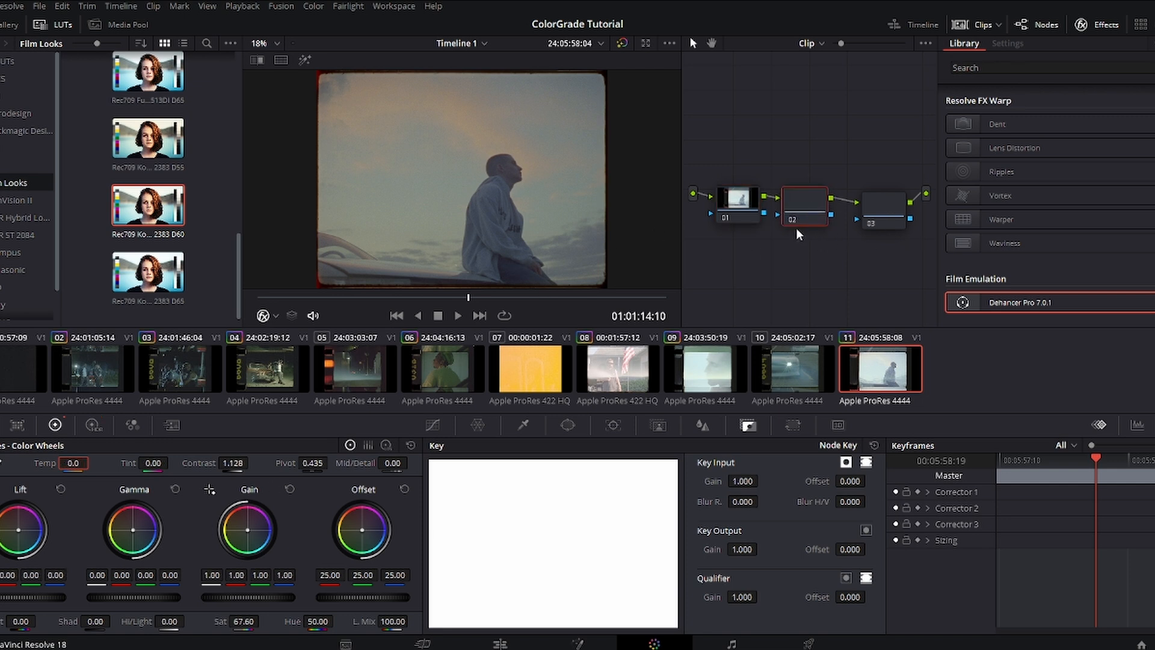
left_click(731, 205)
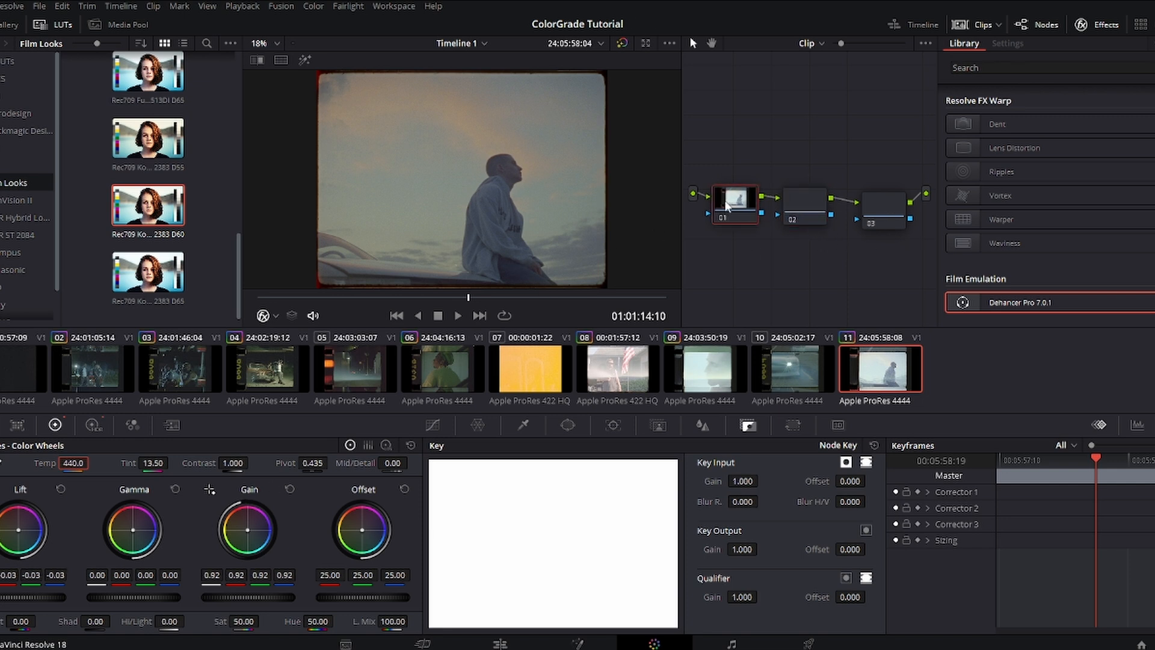
Set node 02's contrast to 1.226 and Mid/Detail to 15, and check the clip at 01:01:14:04
left_click(810, 199)
mouse_move(243, 462)
left_mouse_down()
mouse_move(200, 463)
mouse_move(253, 463)
left_mouse_up()
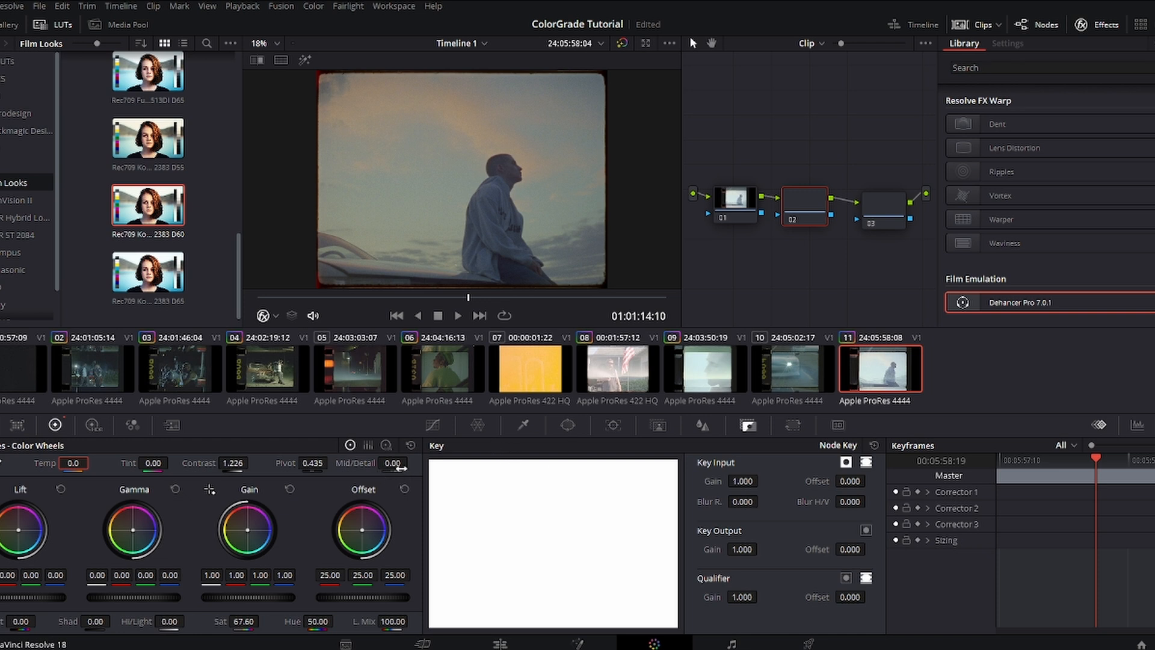
double_click(393, 468)
type("15")
key("Return")
left_click_drag(566, 291, 433, 297)
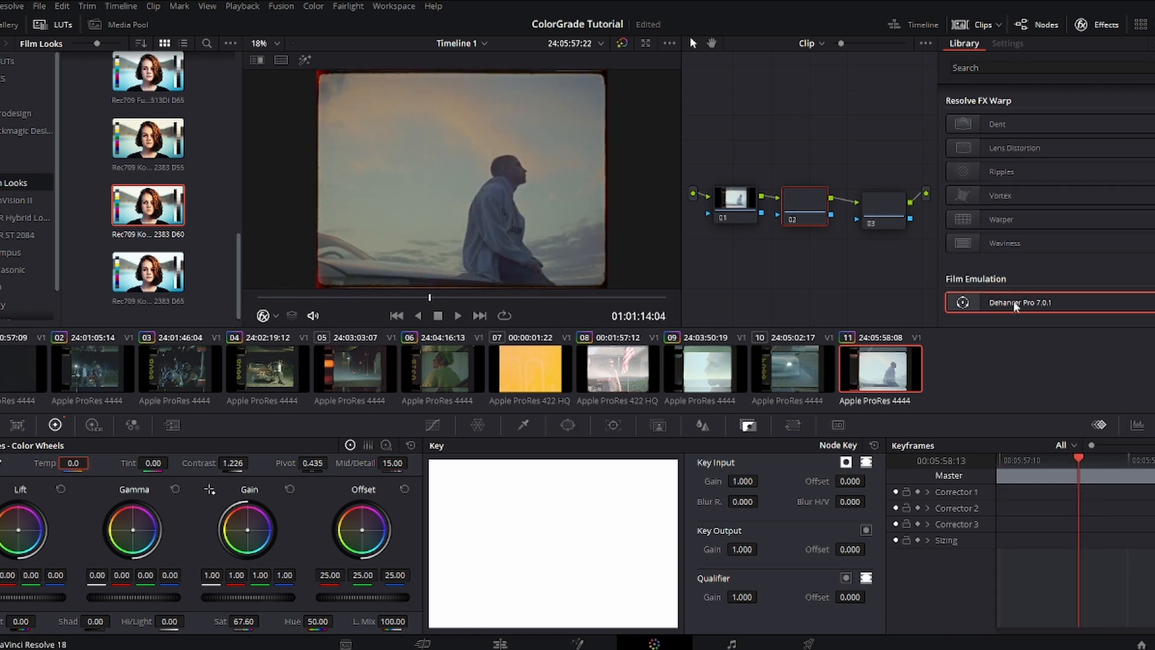
Apply Dehancer Pro 7.0.1 to clip 11's node 03 and review its input, film and print settings
left_click_drag(1016, 305, 885, 200)
scroll(1038, 161, "down", 3)
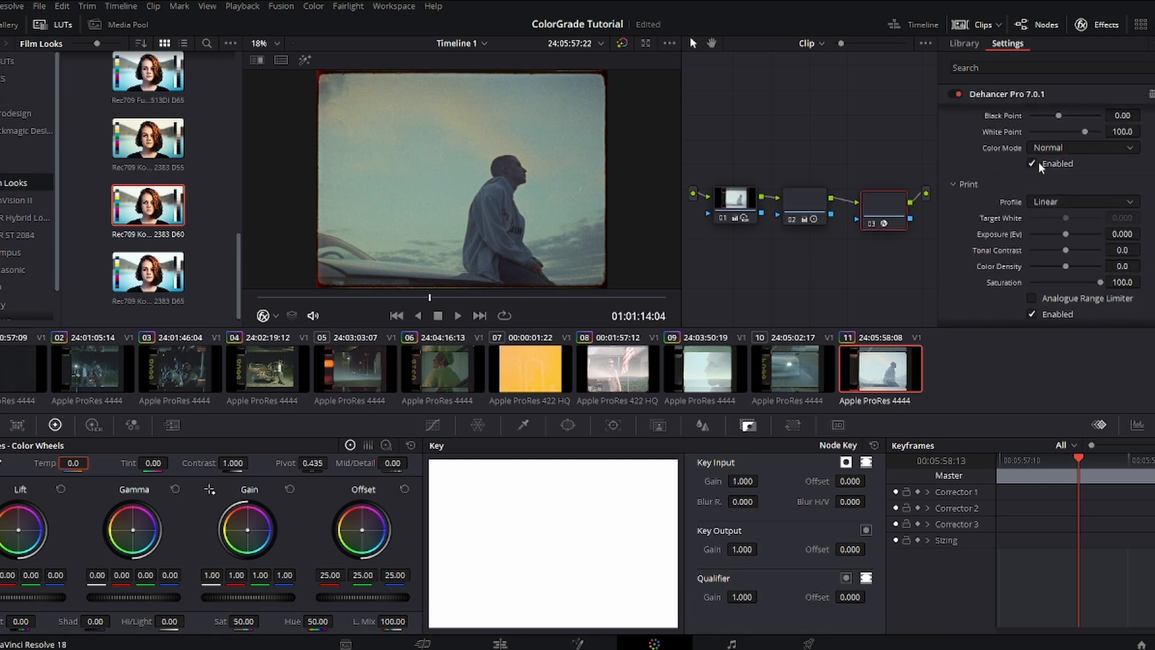
scroll(1036, 159, "up", 3)
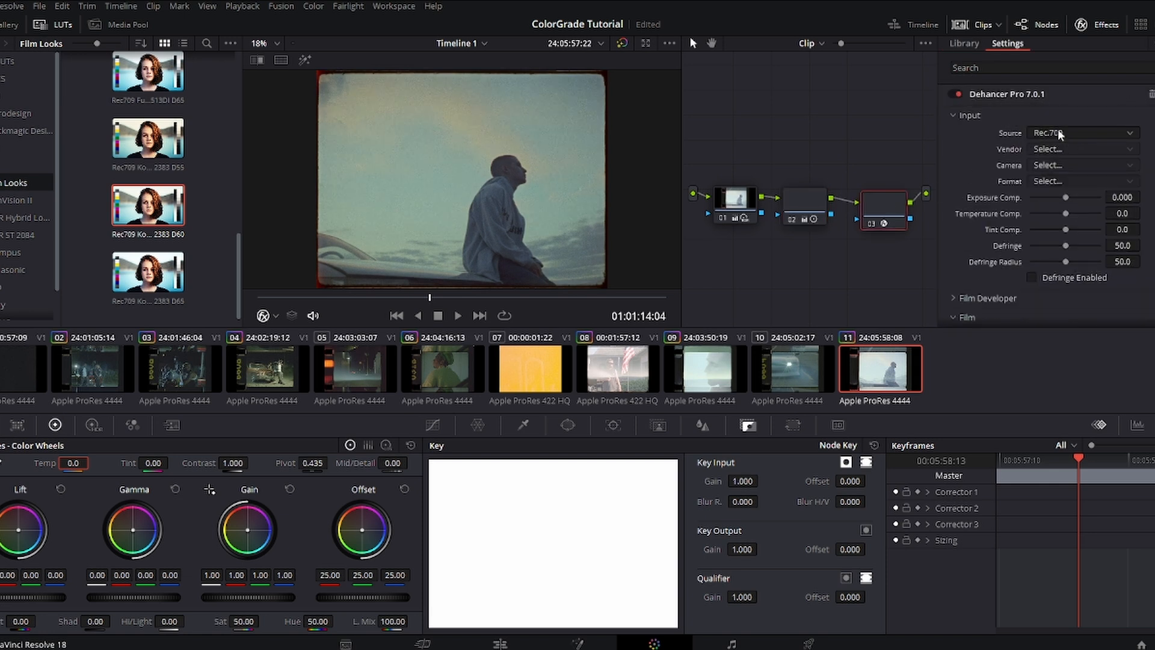
scroll(1049, 183, "down", 2)
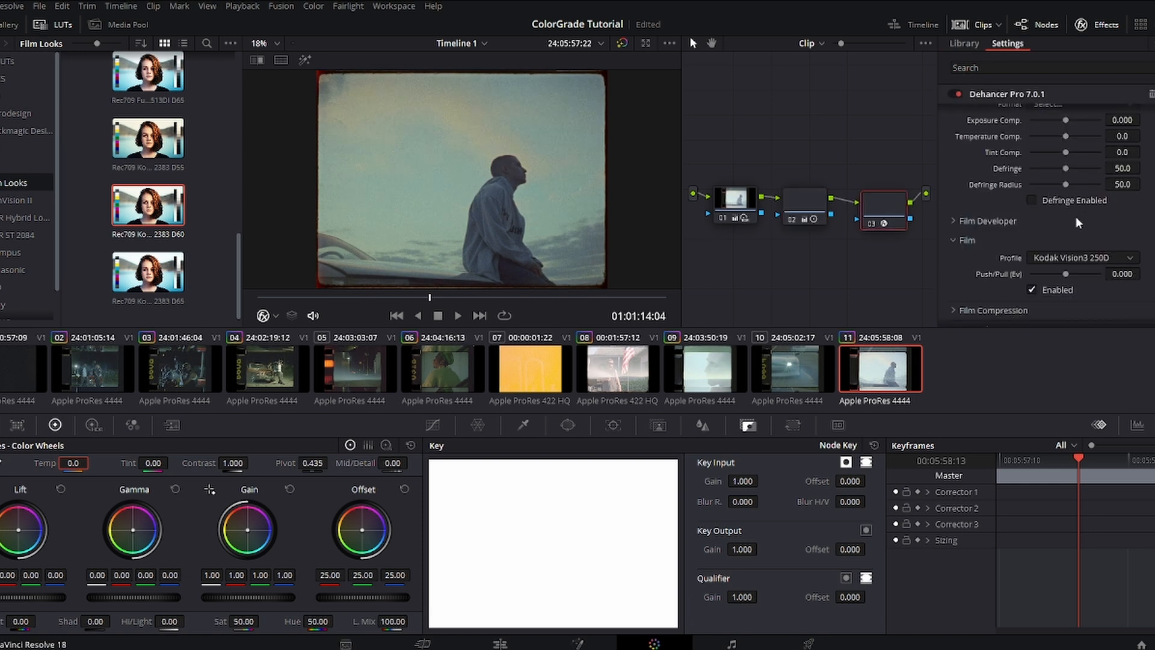
Browse Dehancer's film profiles and compare clip 11 with and without the Film section, keeping Kodak Vision3 250D enabled
left_click(1083, 256)
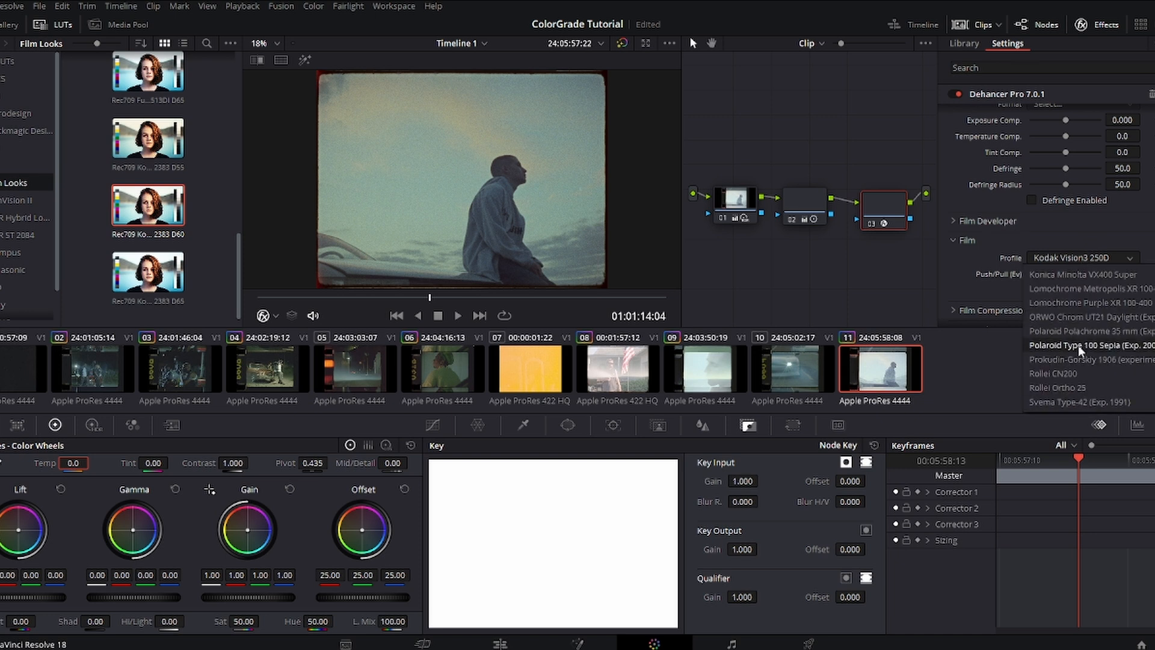
left_click(937, 283)
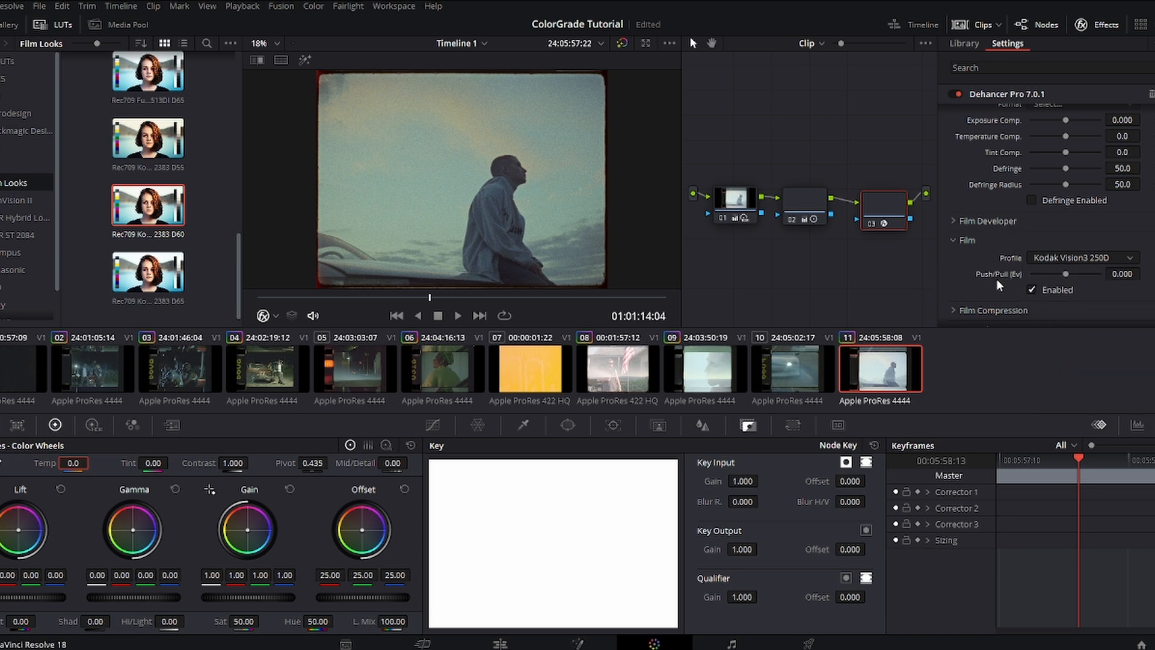
left_click(1031, 290)
scroll(991, 281, "down", 2)
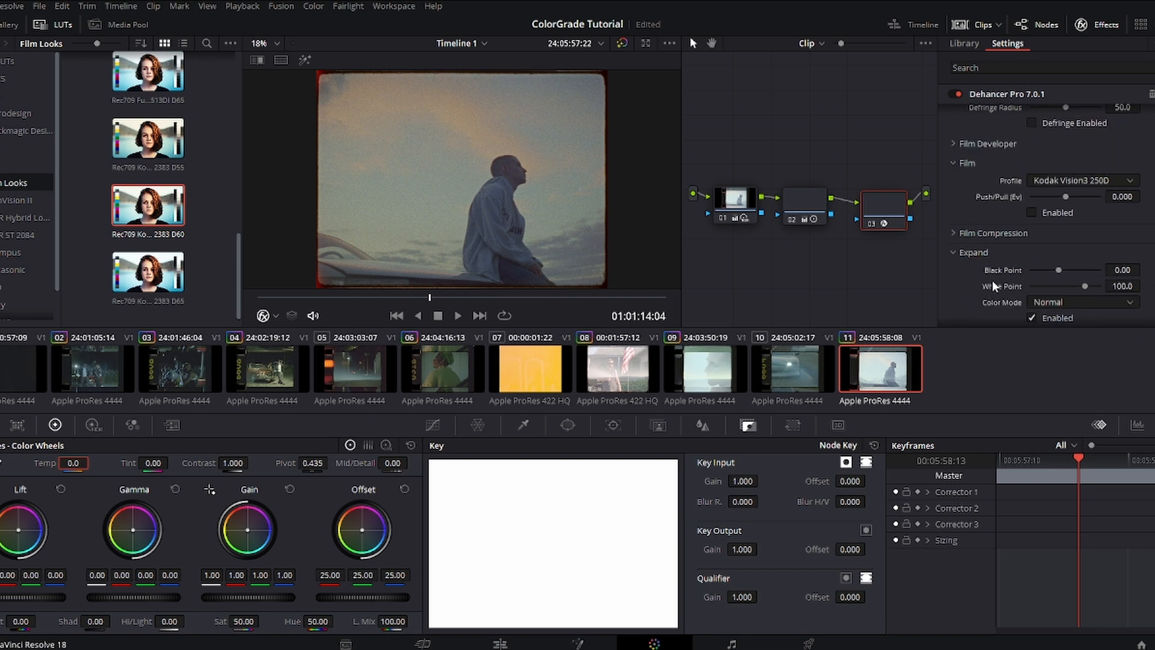
left_click(1036, 213)
left_click(1080, 181)
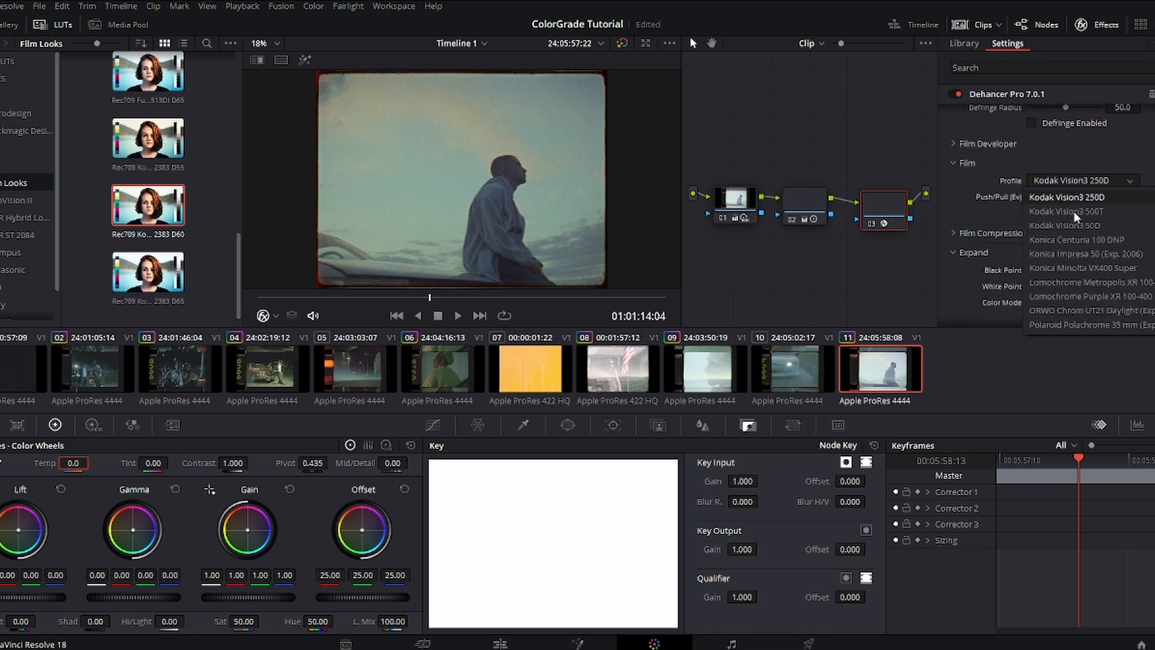
left_click(1073, 180)
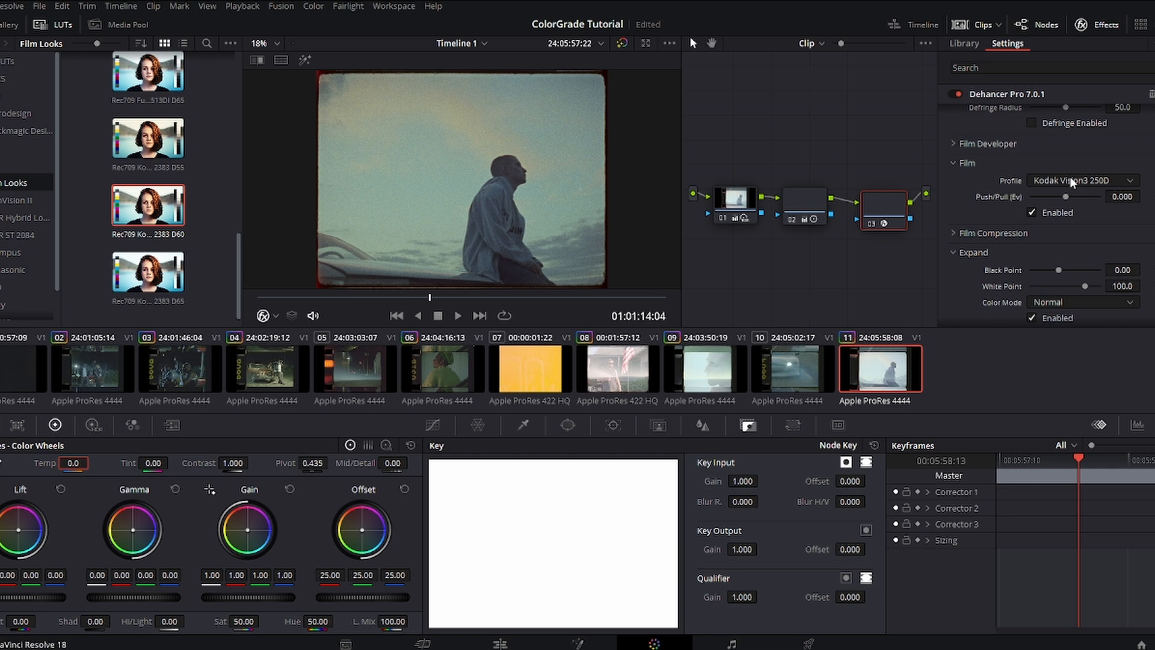
Switch Dehancer's film profile on clip 11 to Kodak Portra 160VC
left_click(1072, 181)
left_click(1072, 196)
left_click(1056, 179)
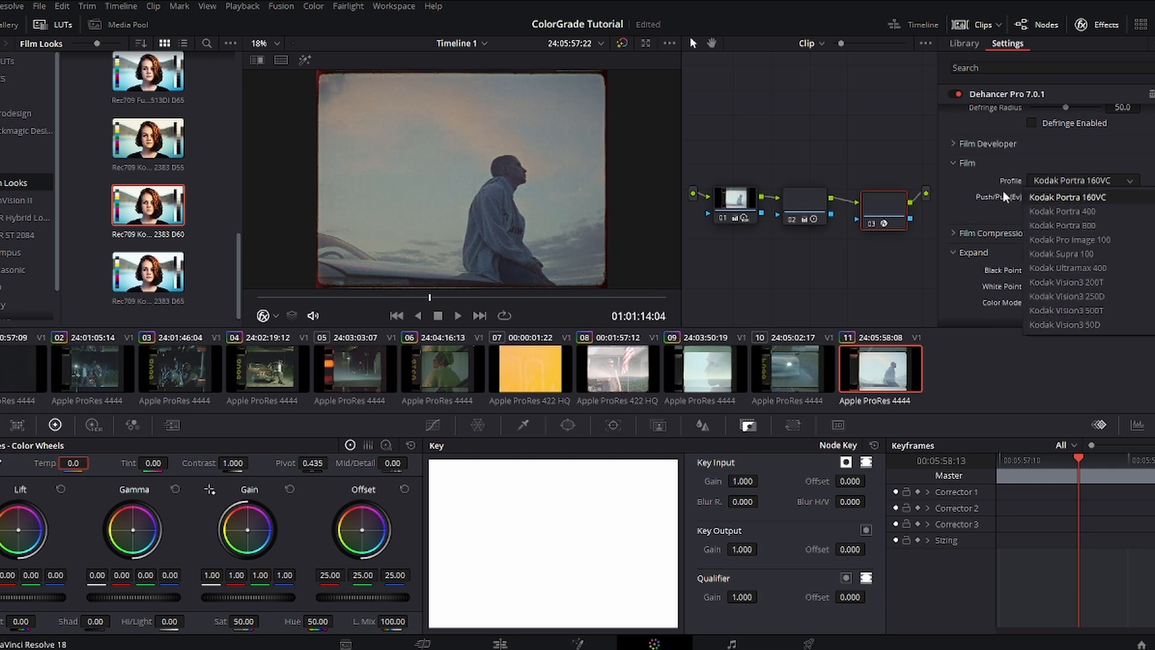
left_click(1039, 197)
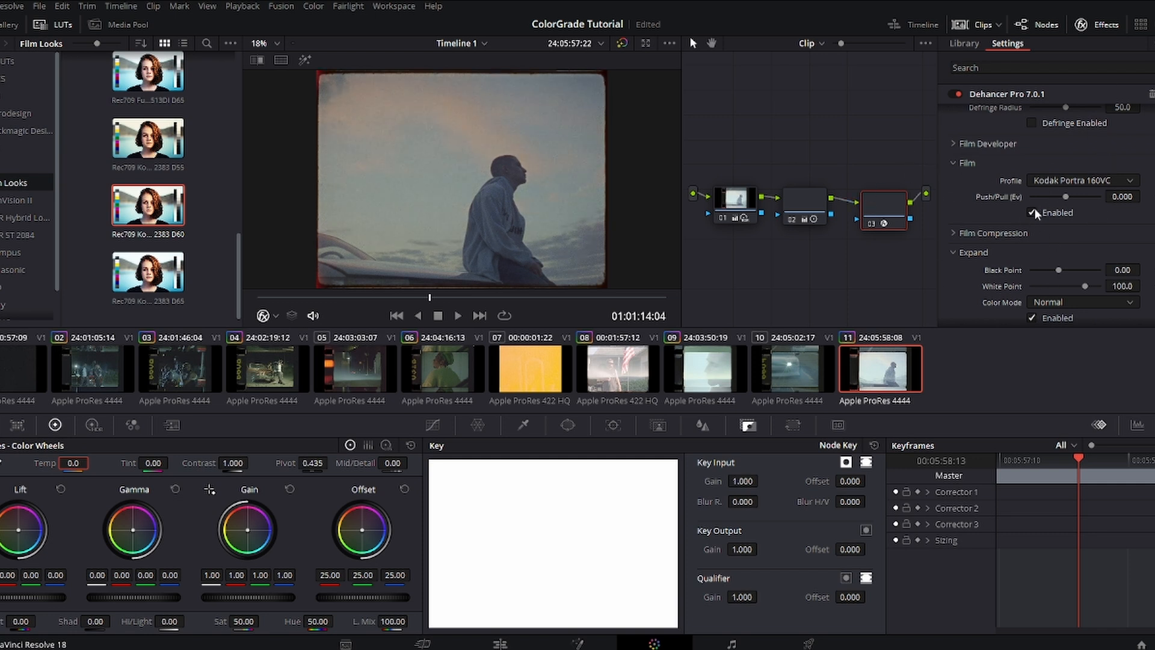
Set Dehancer's print profile to Kodak 2383 Print Film and lower its tonal contrast to -5.9
scroll(1017, 205, "down", 5)
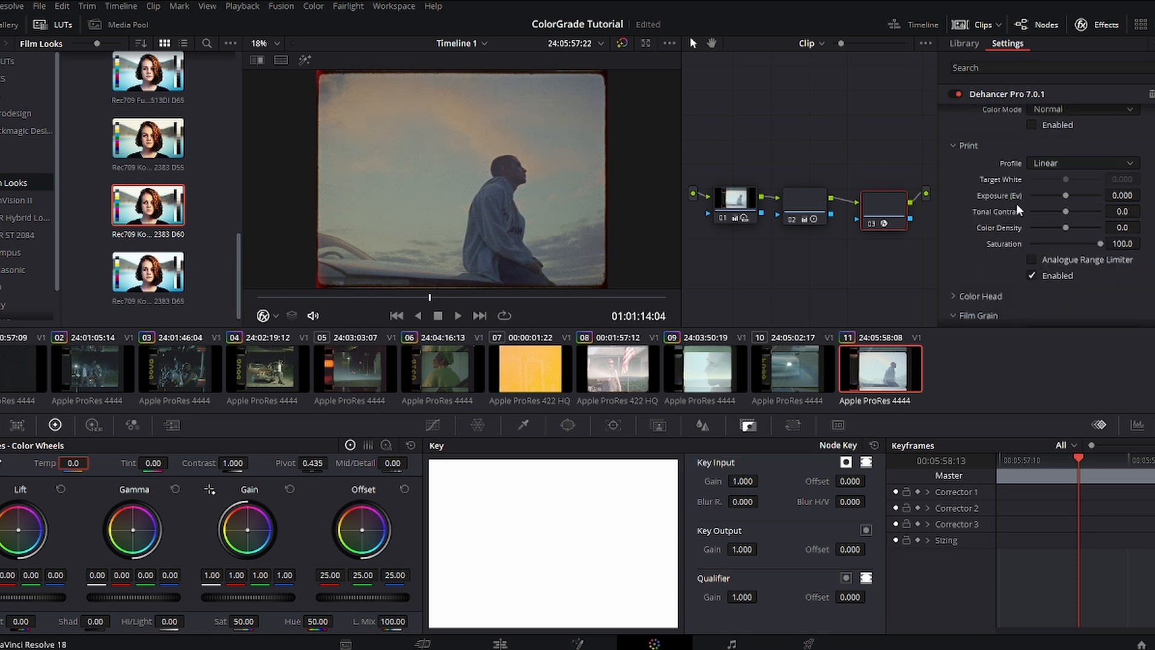
left_click(1037, 167)
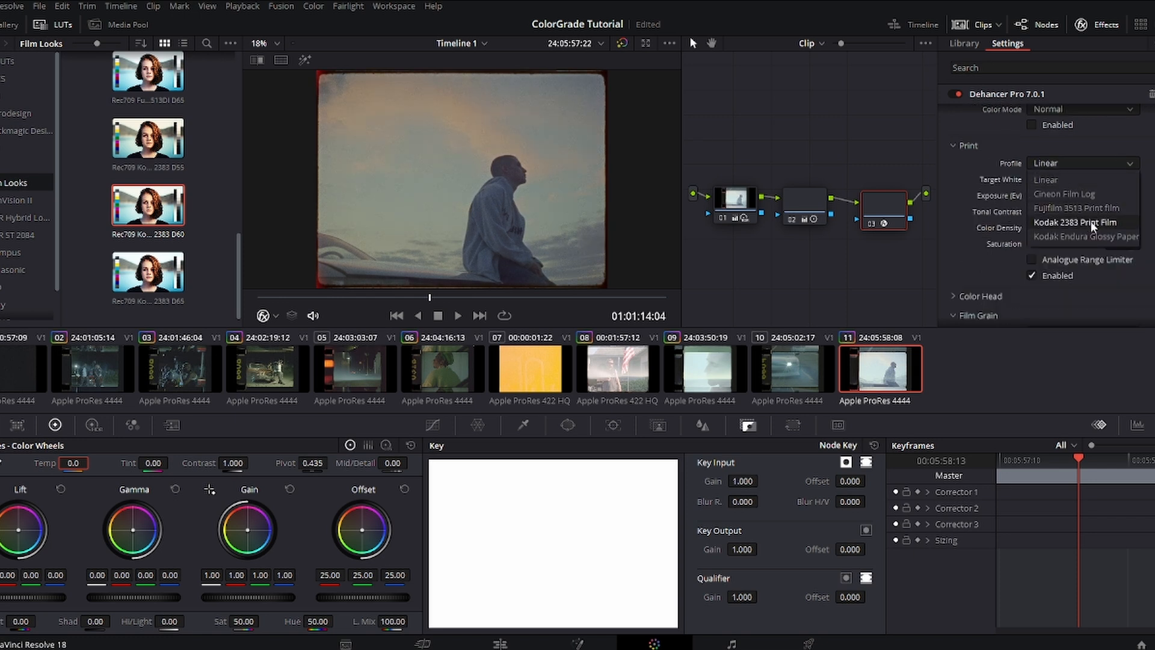
left_click(1077, 222)
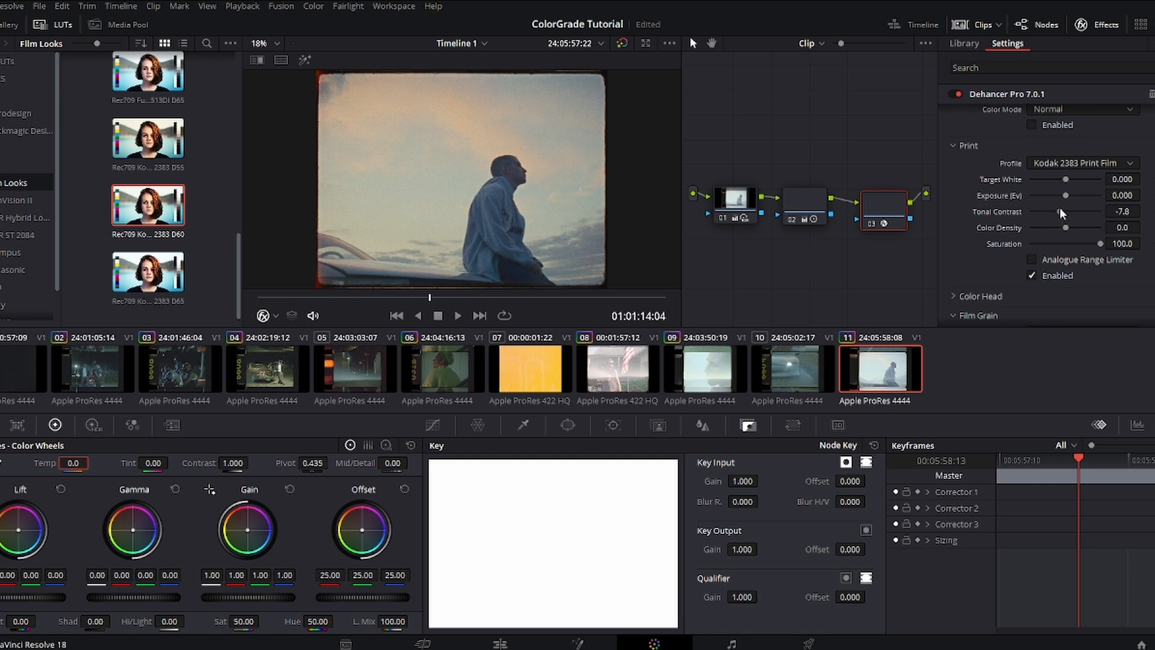
left_click_drag(1065, 212, 1057, 213)
Check clip 11 at 01:01:13:21 and bypass node 03 to compare the image without the Dehancer look
left_click_drag(445, 297, 387, 329)
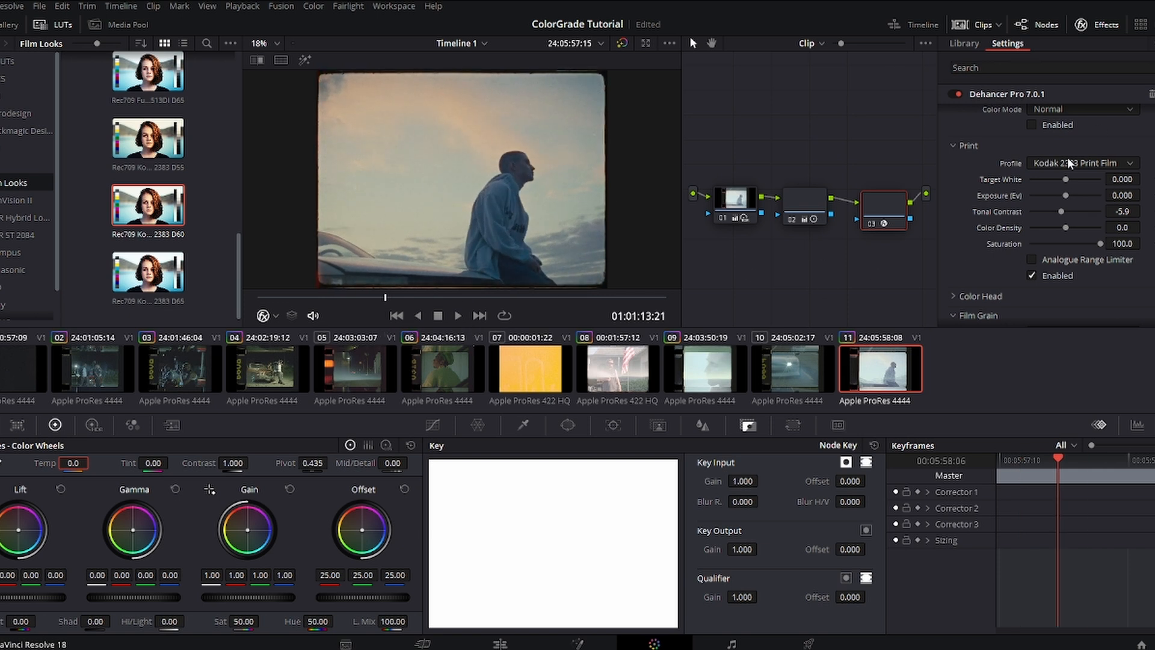
left_click(876, 224)
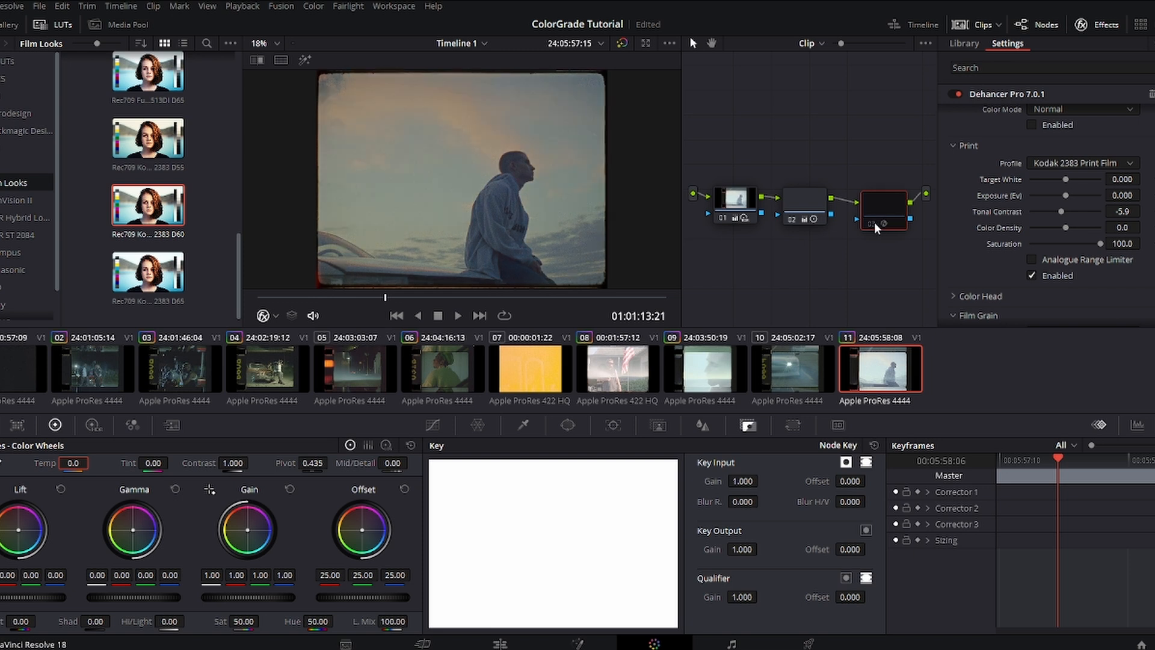